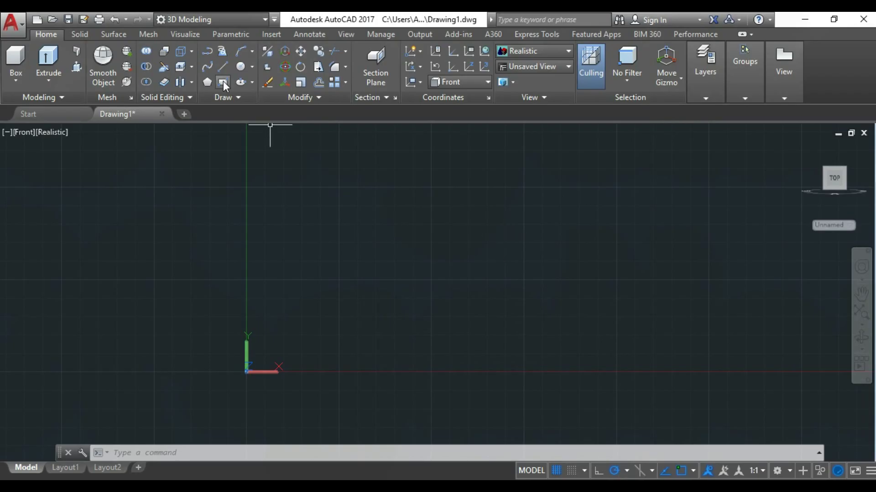
- Draw a vertical guide line downward from a top point
{"action": "left_click", "coordinate": [223, 69]}
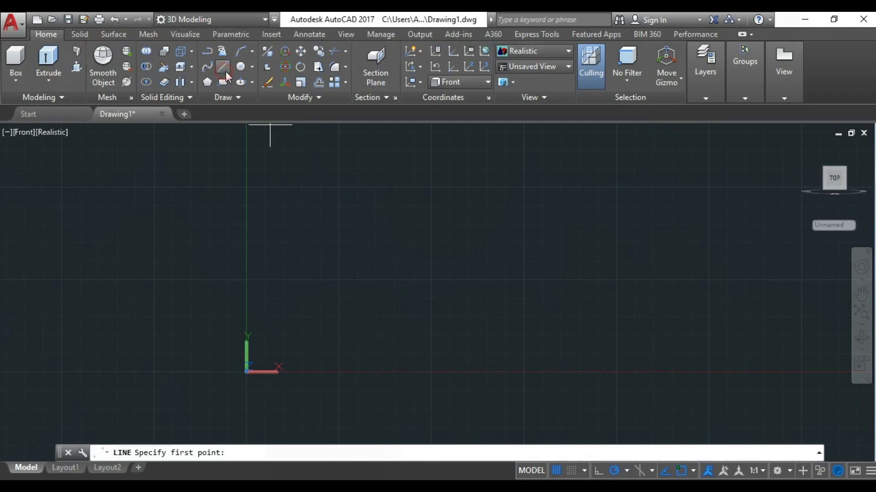
{"action": "left_click", "coordinate": [502, 207]}
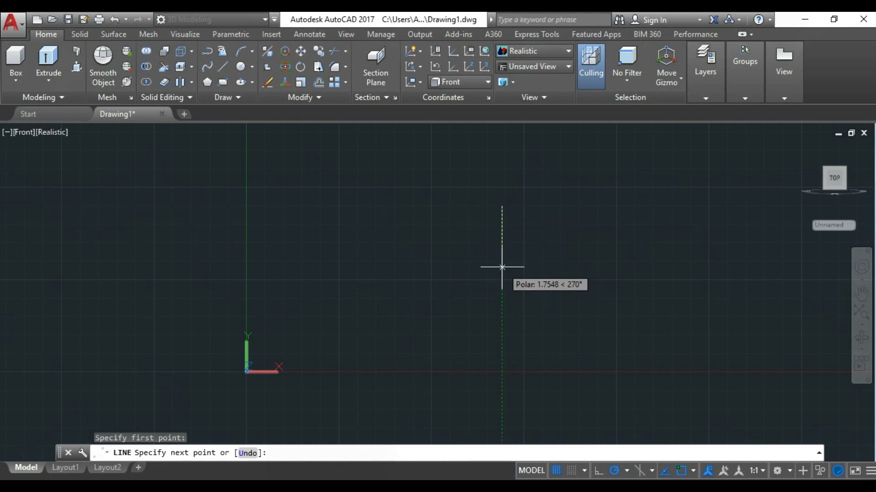
{"action": "left_click", "coordinate": [502, 315]}
{"action": "key", "text": "Return"}
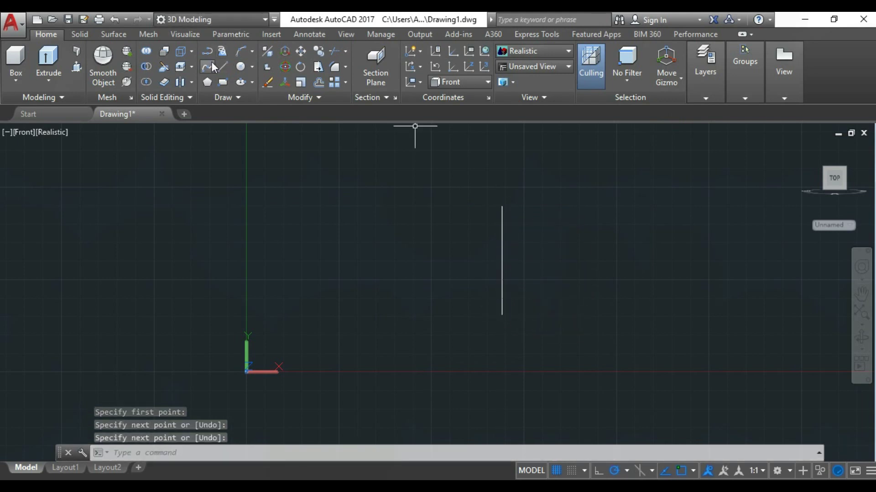
- Draw a spline from the line's top running left, then curving down to the bottom
{"action": "left_click", "coordinate": [211, 64]}
{"action": "scroll", "coordinate": [503, 210], "scroll_direction": "up", "scroll_amount": 3}
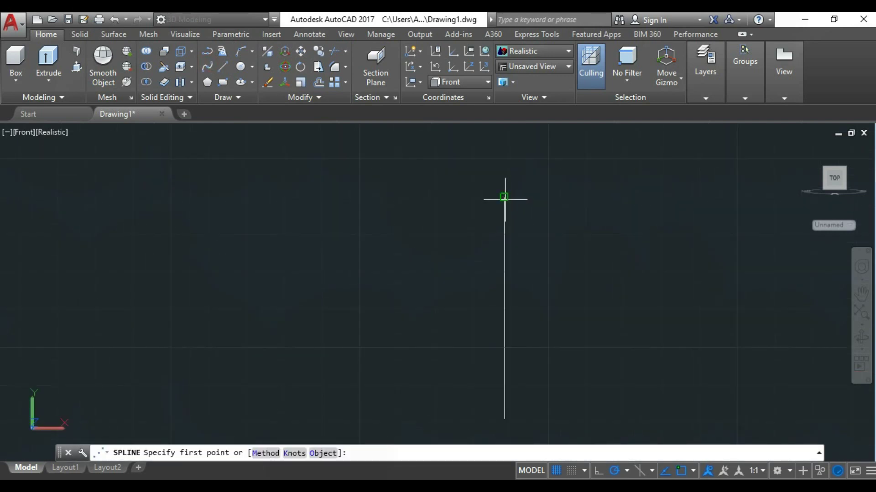
{"action": "left_click", "coordinate": [504, 198]}
{"action": "left_click", "coordinate": [413, 198]}
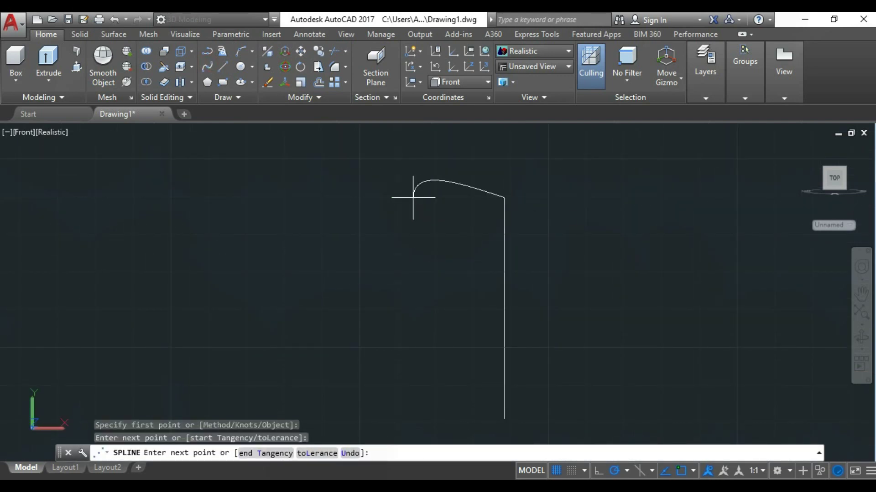
{"action": "left_click", "coordinate": [374, 197]}
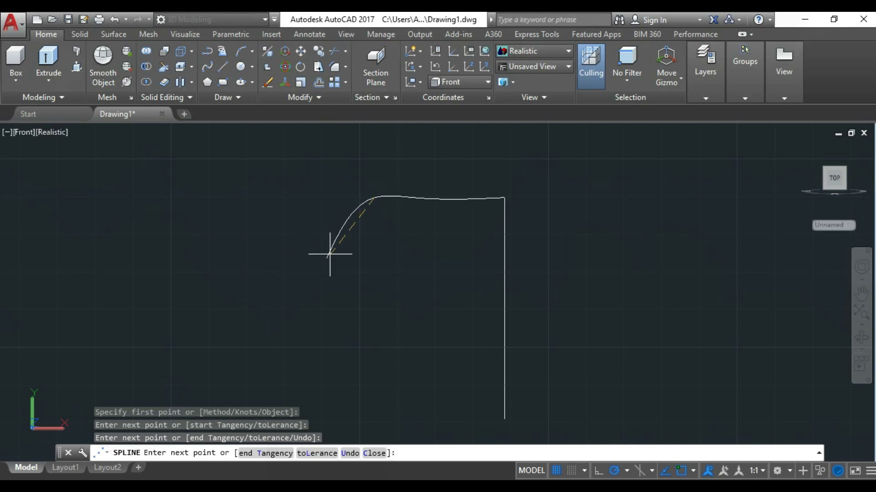
{"action": "scroll", "coordinate": [336, 248], "scroll_direction": "down", "scroll_amount": 4}
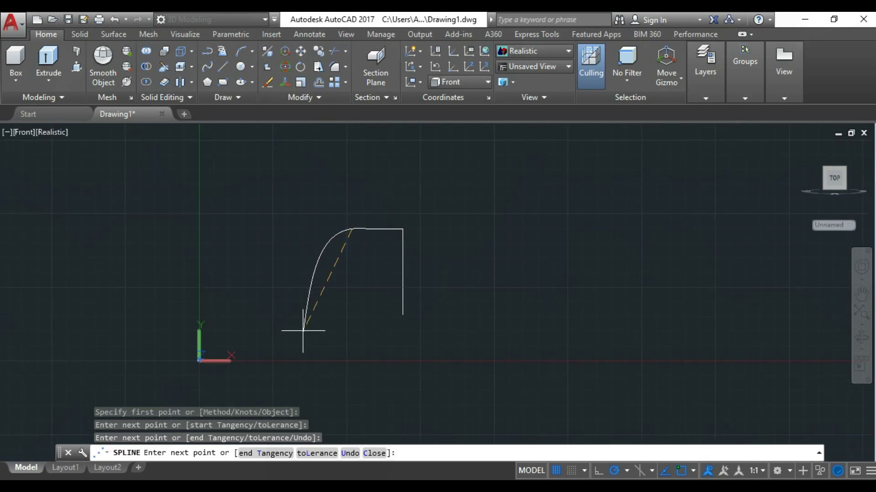
{"action": "left_click", "coordinate": [402, 315]}
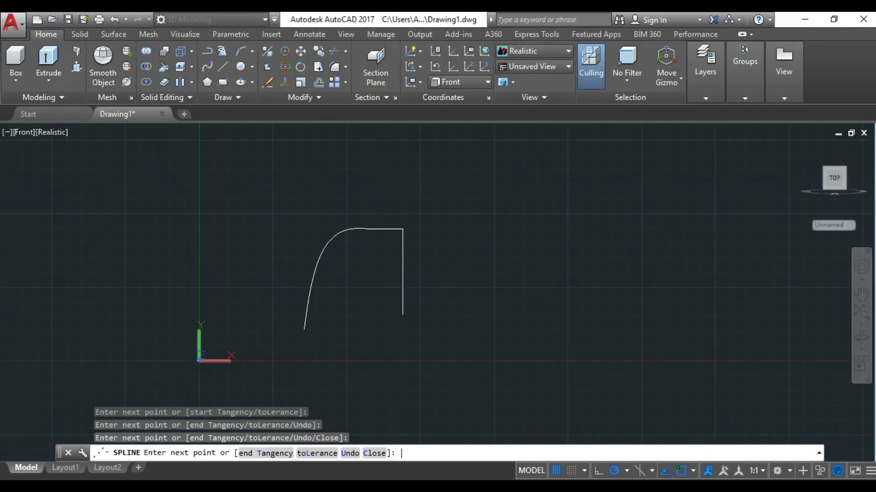
{"action": "key", "text": "Return"}
- Select the spline and grab an edit point, then cancel the reshape with Esc
{"action": "scroll", "coordinate": [372, 231], "scroll_direction": "up", "scroll_amount": 2}
{"action": "scroll", "coordinate": [432, 242], "scroll_direction": "up", "scroll_amount": 1}
{"action": "left_click", "coordinate": [450, 233]}
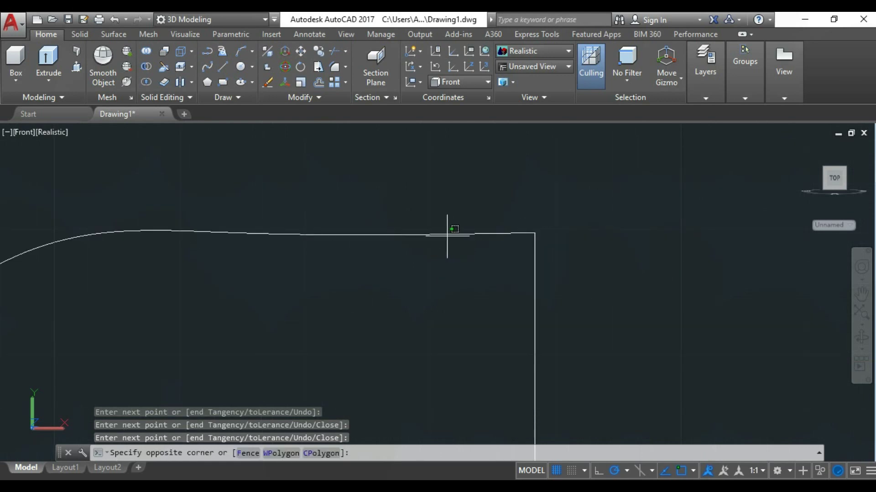
{"action": "left_click", "coordinate": [432, 236]}
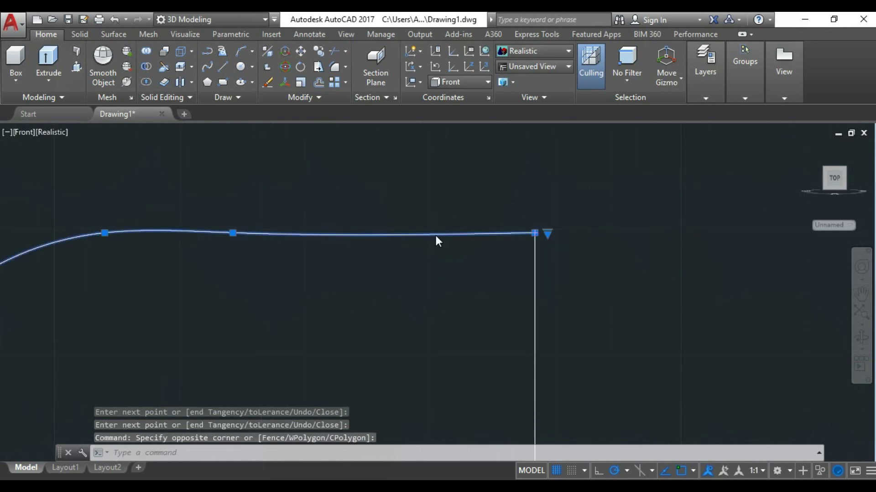
{"action": "left_click", "coordinate": [233, 233]}
{"action": "scroll", "coordinate": [294, 231], "scroll_direction": "up", "scroll_amount": 3}
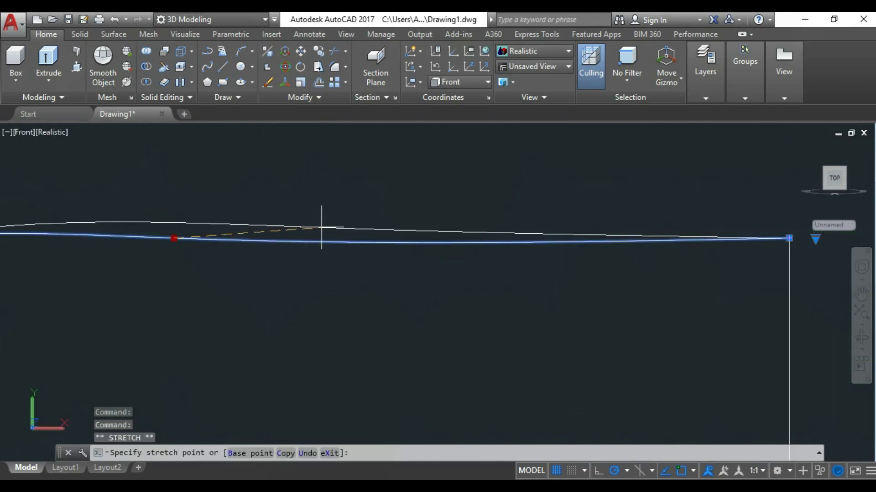
{"action": "scroll", "coordinate": [456, 253], "scroll_direction": "down", "scroll_amount": 4}
{"action": "scroll", "coordinate": [456, 254], "scroll_direction": "down", "scroll_amount": 2}
{"action": "scroll", "coordinate": [481, 197], "scroll_direction": "down", "scroll_amount": 6}
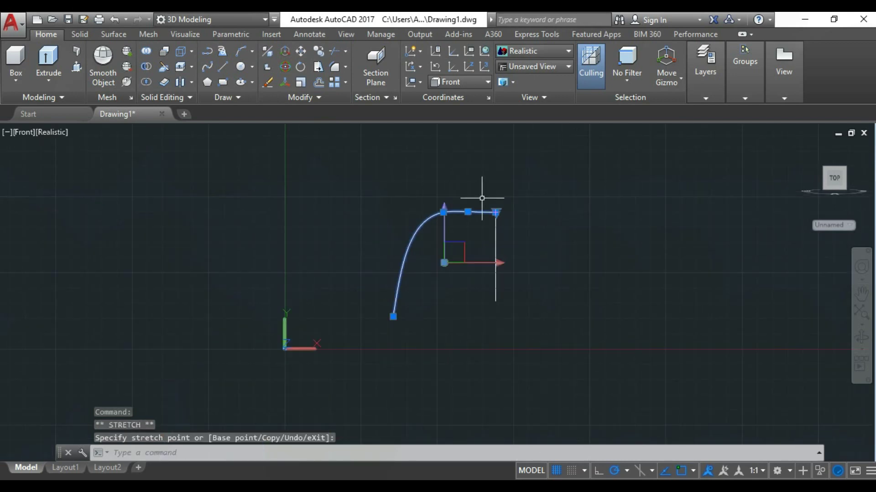
{"action": "key", "text": "Escape"}
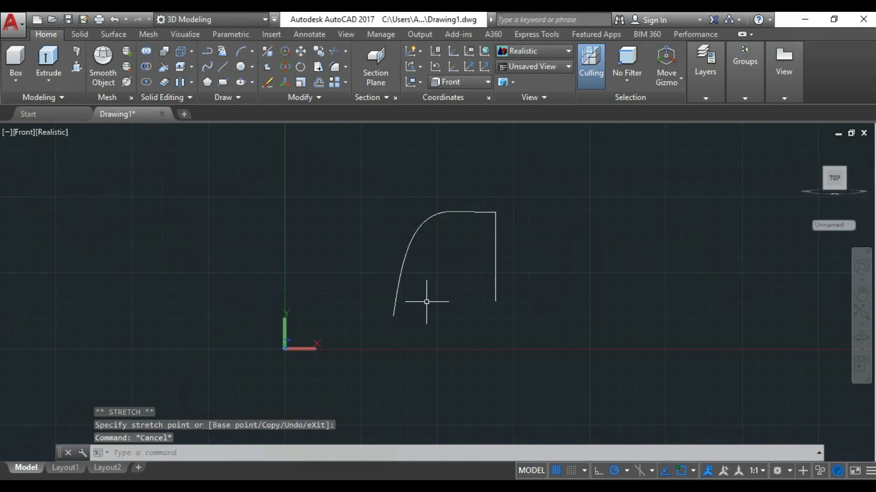
- Offset the spline to make a parallel copy just inside the curve
{"action": "type", "text": "o"}
{"action": "key", "text": "Return"}
{"action": "key", "text": "Return"}
{"action": "scroll", "coordinate": [454, 226], "scroll_direction": "up", "scroll_amount": 2}
{"action": "scroll", "coordinate": [461, 210], "scroll_direction": "up", "scroll_amount": 2}
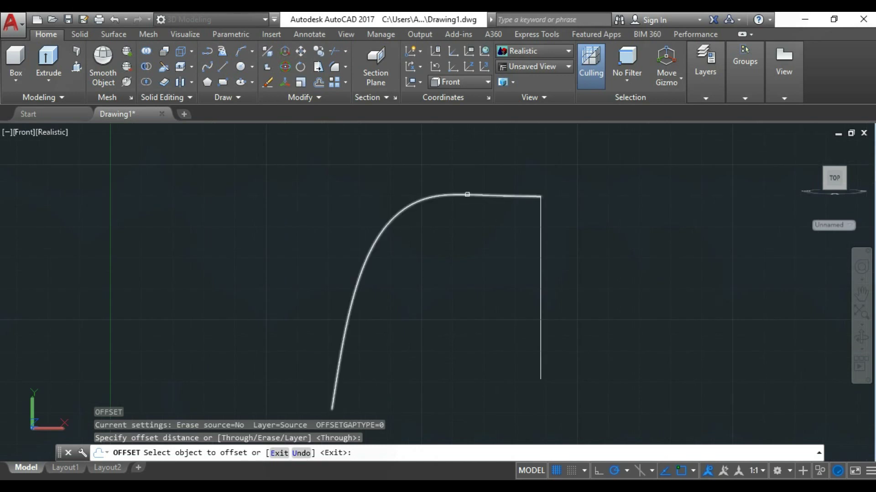
{"action": "left_click", "coordinate": [467, 194]}
{"action": "scroll", "coordinate": [476, 205], "scroll_direction": "up", "scroll_amount": 5}
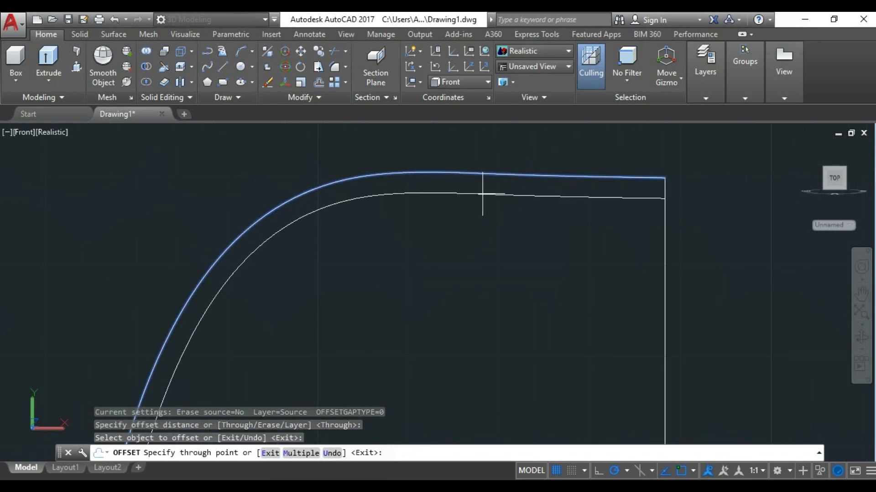
{"action": "left_click", "coordinate": [482, 194]}
{"action": "scroll", "coordinate": [482, 183], "scroll_direction": "down", "scroll_amount": 3}
{"action": "scroll", "coordinate": [483, 168], "scroll_direction": "down", "scroll_amount": 2}
{"action": "key", "text": "Escape"}
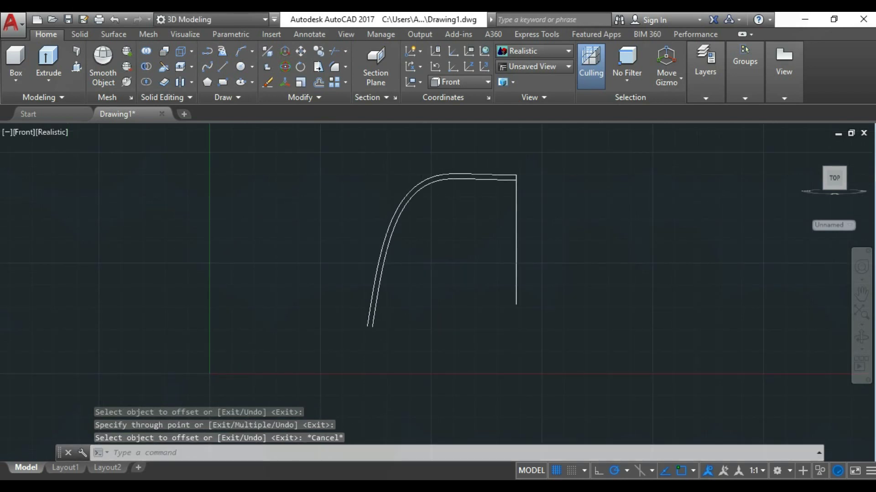
- Draw a line across the lower ends of both curves
{"action": "scroll", "coordinate": [381, 289], "scroll_direction": "up", "scroll_amount": 5}
{"action": "type", "text": "l"}
{"action": "key", "text": "Return"}
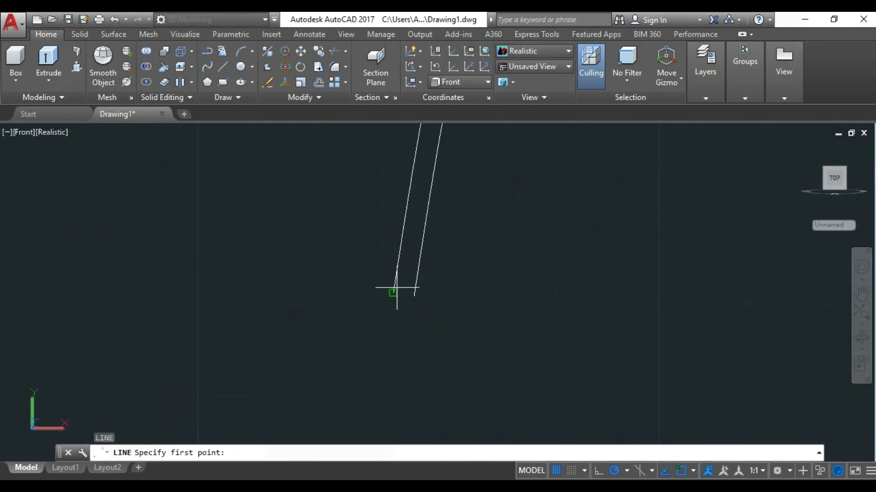
{"action": "left_click", "coordinate": [396, 289]}
{"action": "left_click", "coordinate": [451, 294]}
{"action": "key", "text": "Return"}
- Trim the closing line's overhanging pieces past the curves
{"action": "scroll", "coordinate": [419, 296], "scroll_direction": "up", "scroll_amount": 3}
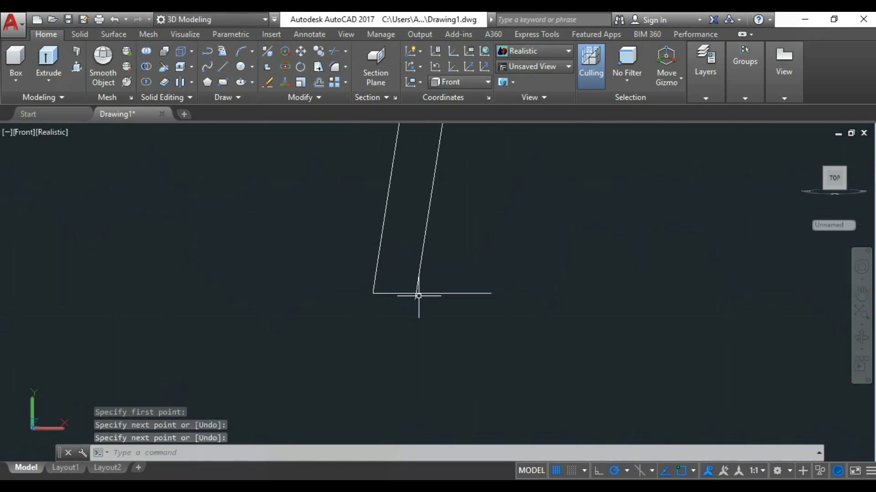
{"action": "type", "text": "tr"}
{"action": "key", "text": "Return"}
{"action": "key", "text": "Return"}
{"action": "mouse_move", "coordinate": [463, 289]}
{"action": "left_mouse_down"}
{"action": "mouse_move", "coordinate": [442, 301]}
{"action": "mouse_move", "coordinate": [462, 296]}
{"action": "left_mouse_up"}
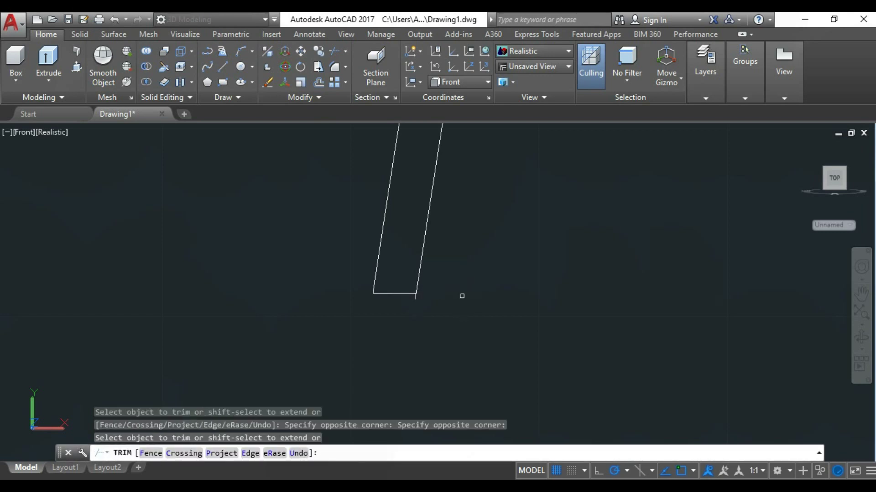
{"action": "left_click", "coordinate": [417, 294]}
{"action": "scroll", "coordinate": [377, 347], "scroll_direction": "down", "scroll_amount": 5}
{"action": "scroll", "coordinate": [377, 346], "scroll_direction": "down", "scroll_amount": 4}
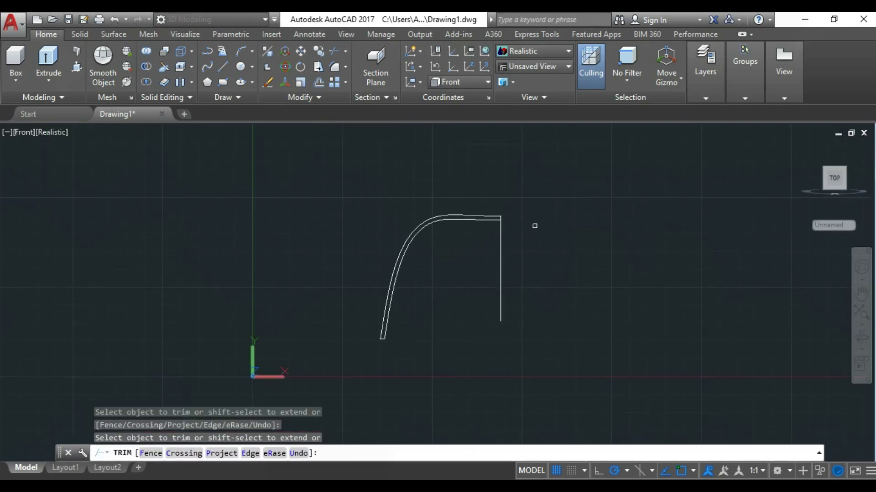
{"action": "left_click", "coordinate": [501, 229]}
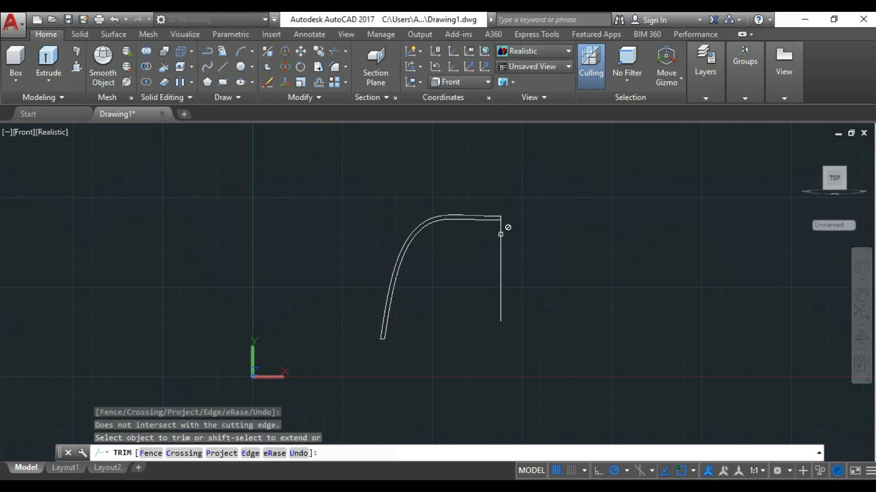
{"action": "key", "text": "Return"}
- Delete the vertical guide line
{"action": "left_click", "coordinate": [500, 229]}
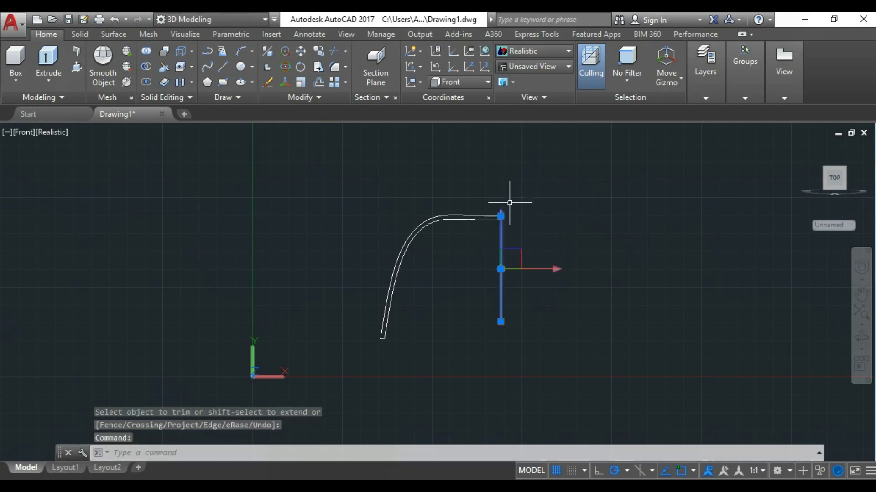
{"action": "scroll", "coordinate": [509, 197], "scroll_direction": "up", "scroll_amount": 2}
{"action": "key", "text": "Delete"}
{"action": "scroll", "coordinate": [488, 237], "scroll_direction": "up", "scroll_amount": 2}
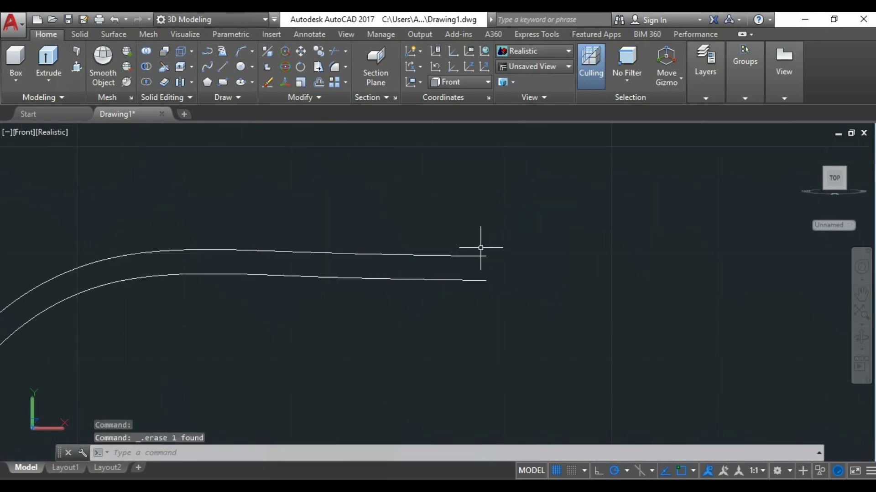
{"action": "scroll", "coordinate": [498, 281], "scroll_direction": "up", "scroll_amount": 1}
- Draw a line joining the right ends of the two curves
{"action": "key", "text": "Return"}
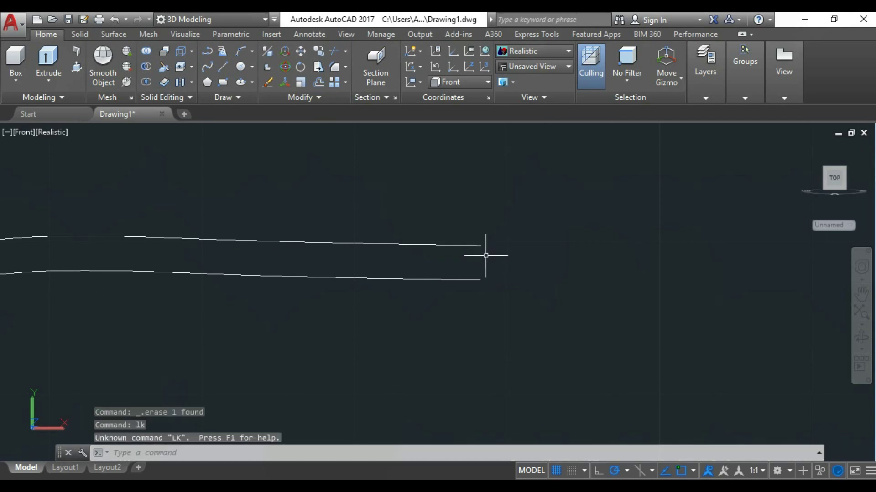
{"action": "type", "text": "1"}
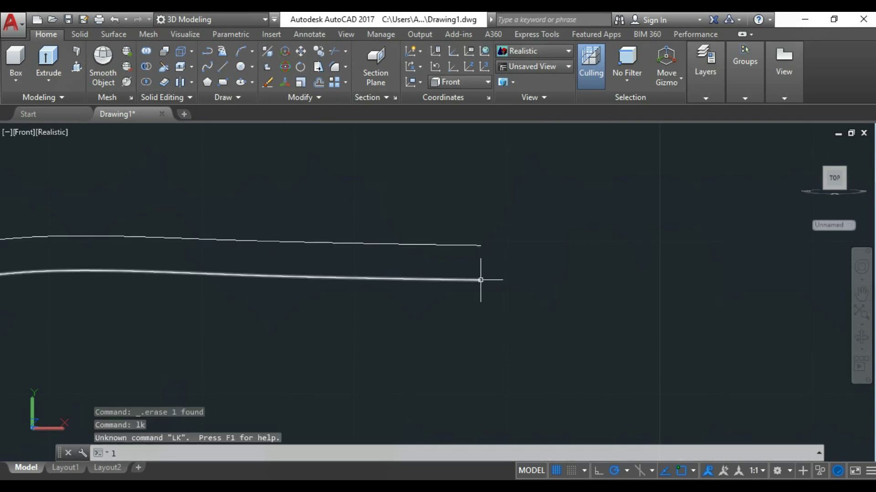
{"action": "key", "text": "Return"}
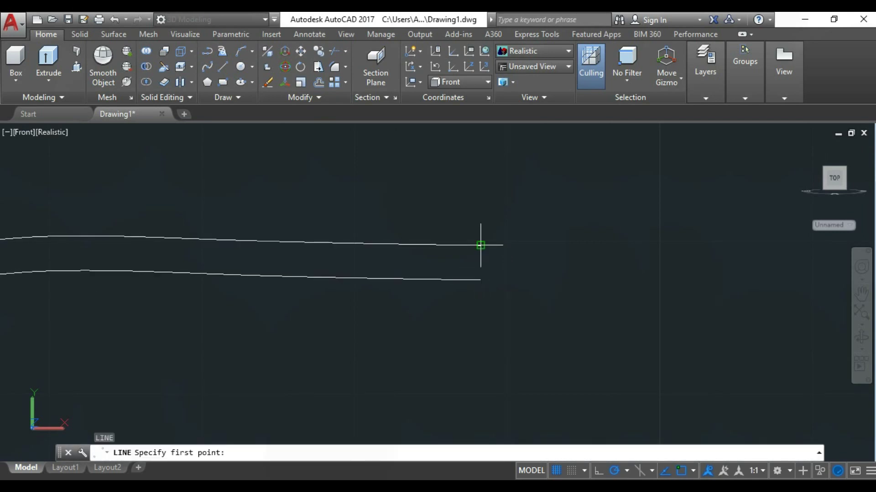
{"action": "left_click", "coordinate": [480, 245]}
{"action": "left_click", "coordinate": [481, 280]}
{"action": "key", "text": "Return"}
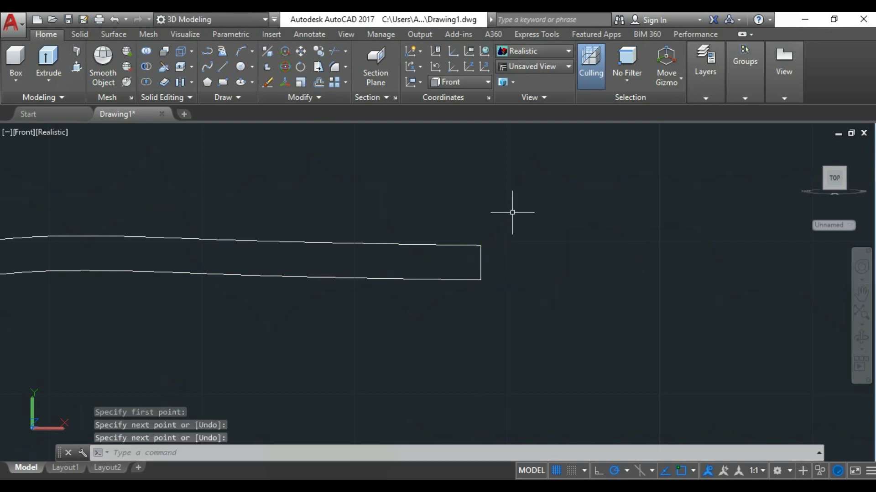
{"action": "scroll", "coordinate": [512, 212], "scroll_direction": "down", "scroll_amount": 2}
{"action": "scroll", "coordinate": [471, 223], "scroll_direction": "down", "scroll_amount": 4}
- Convert the closed curved profile into a region with REG
{"action": "type", "text": "reg"}
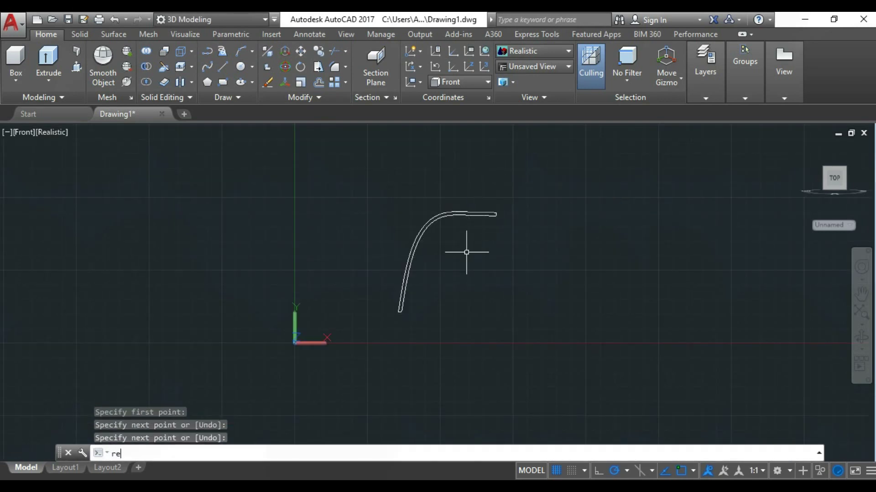
{"action": "key", "text": "Return"}
{"action": "left_click", "coordinate": [564, 324]}
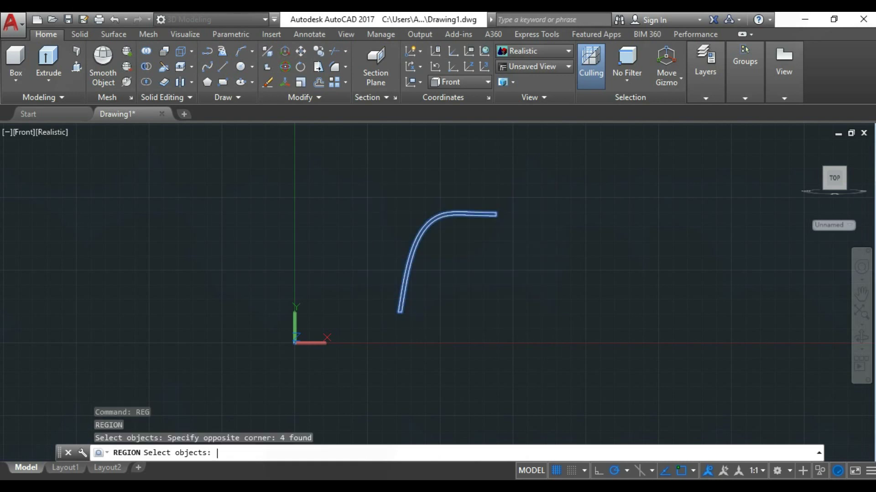
{"action": "key", "text": "Return"}
- Start REVOLVE on the profile, picking a first axis that gets abandoned
{"action": "type", "text": "rev"}
{"action": "key", "text": "Return"}
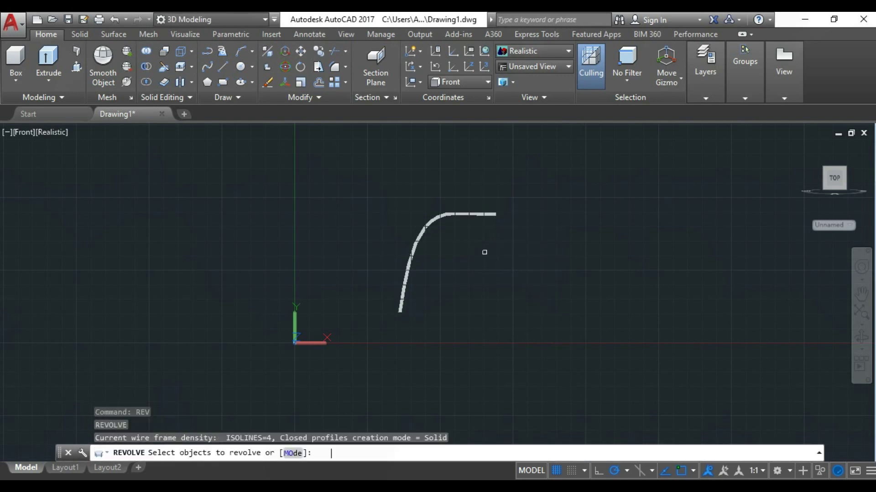
{"action": "left_click", "coordinate": [474, 218]}
{"action": "key", "text": "Return"}
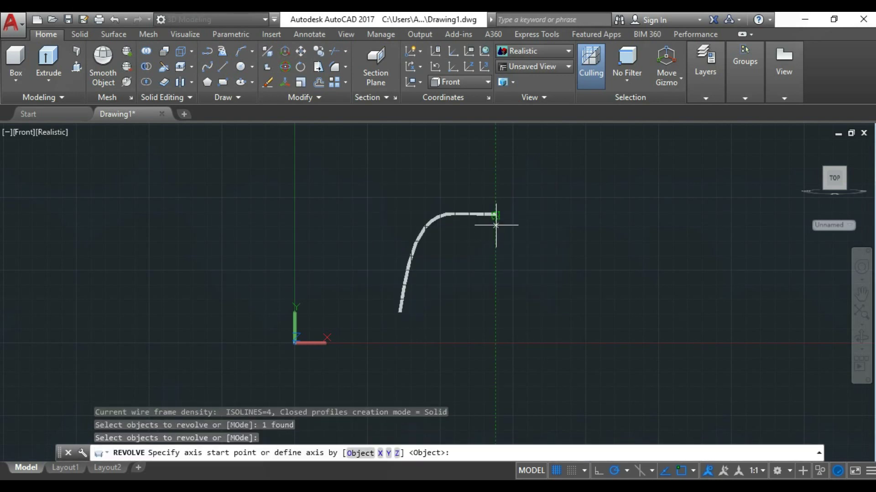
{"action": "left_click", "coordinate": [497, 331]}
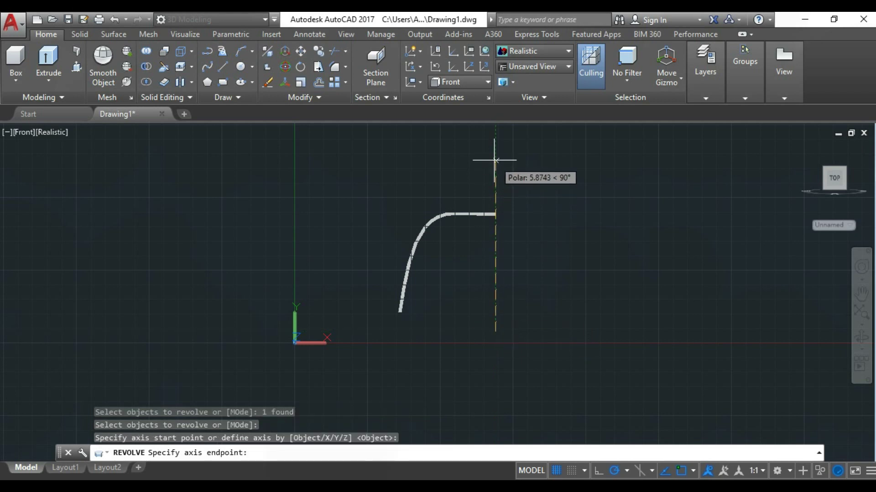
{"action": "left_click", "coordinate": [496, 160]}
{"action": "scroll", "coordinate": [491, 241], "scroll_direction": "up", "scroll_amount": 2}
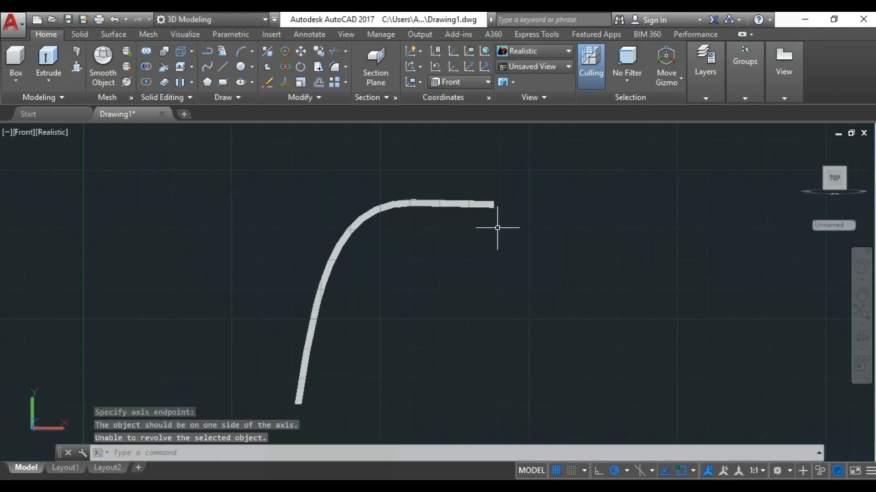
- Revolve the profile 360° around a vertical axis through its right end
{"action": "key", "text": "Return"}
{"action": "left_click", "coordinate": [474, 204]}
{"action": "key", "text": "Return"}
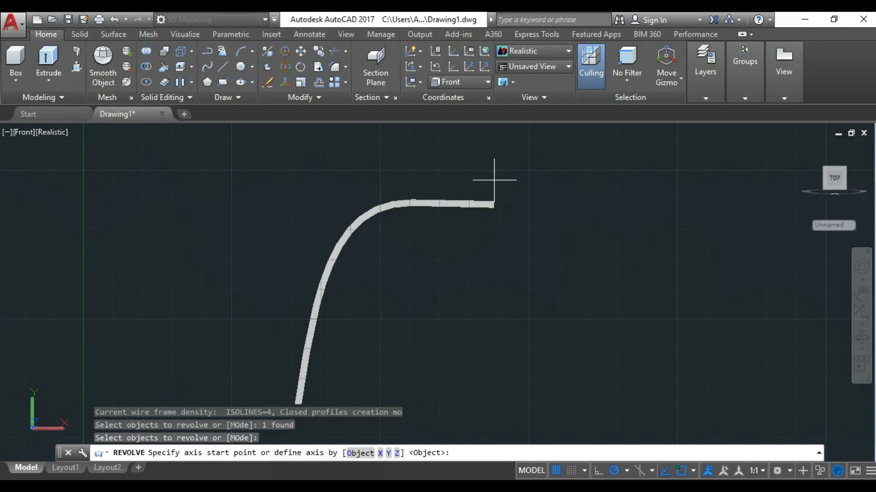
{"action": "left_click", "coordinate": [494, 180]}
{"action": "scroll", "coordinate": [498, 379], "scroll_direction": "down", "scroll_amount": 3}
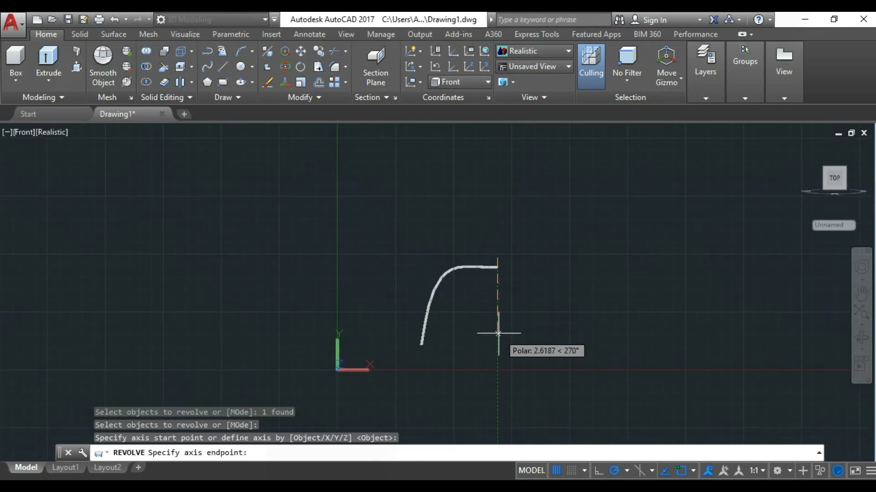
{"action": "left_click", "coordinate": [498, 378]}
{"action": "type", "text": "360"}
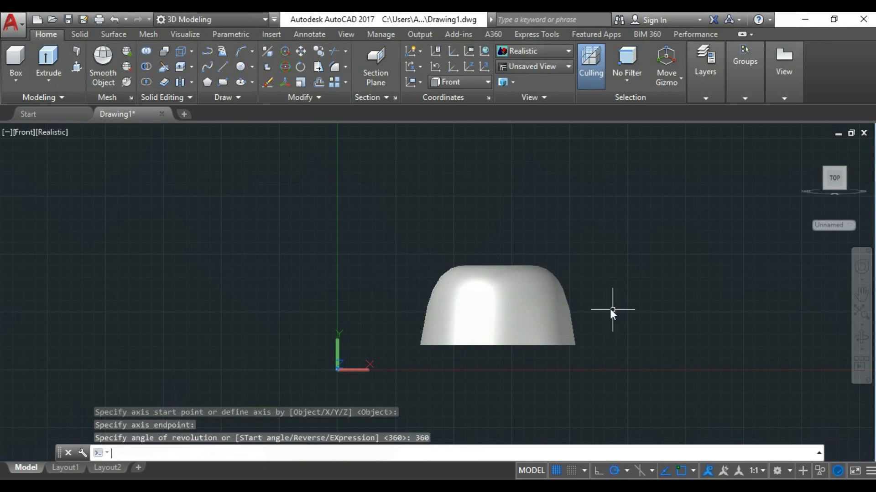
{"action": "key", "text": "Return"}
- Orbit to inspect the dome, then undo back to the front view
{"action": "scroll", "coordinate": [504, 267], "scroll_direction": "up", "scroll_amount": 4}
{"action": "scroll", "coordinate": [499, 229], "scroll_direction": "down", "scroll_amount": 2}
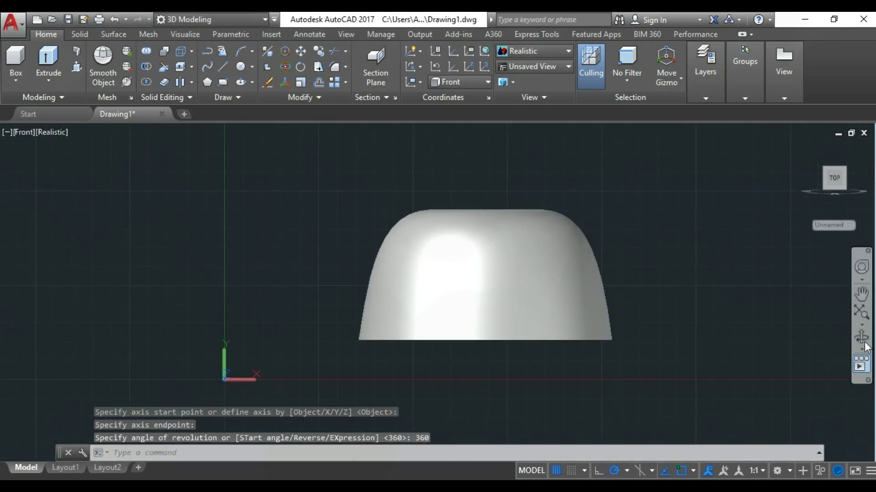
{"action": "middle_click_drag", "start_coordinate": [570, 180], "coordinate": [520, 277], "text": "shift"}
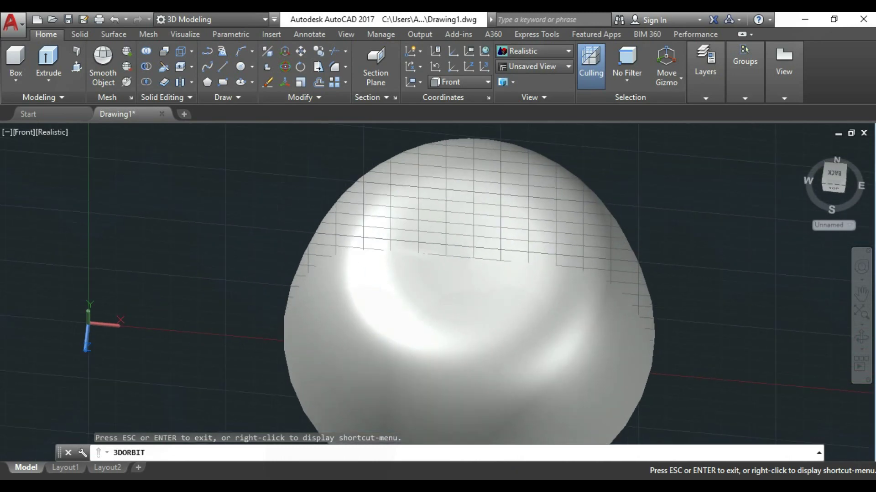
{"action": "left_click", "coordinate": [112, 20]}
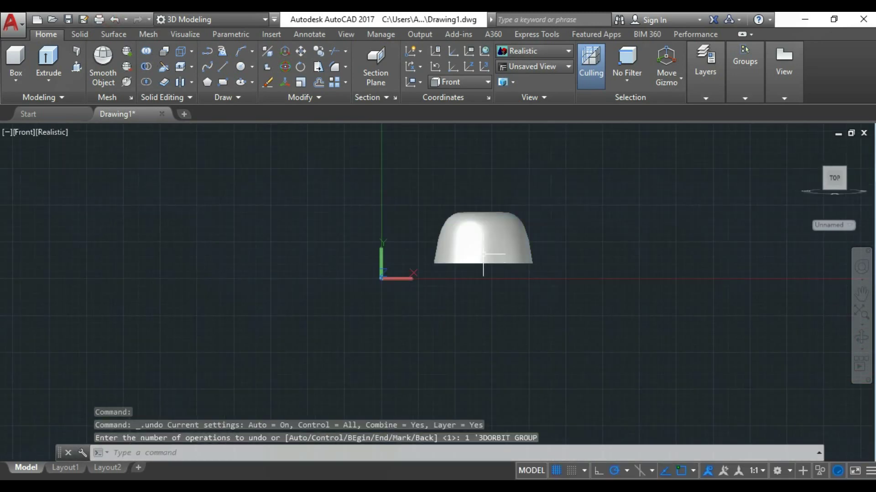
{"action": "left_click", "coordinate": [80, 35]}
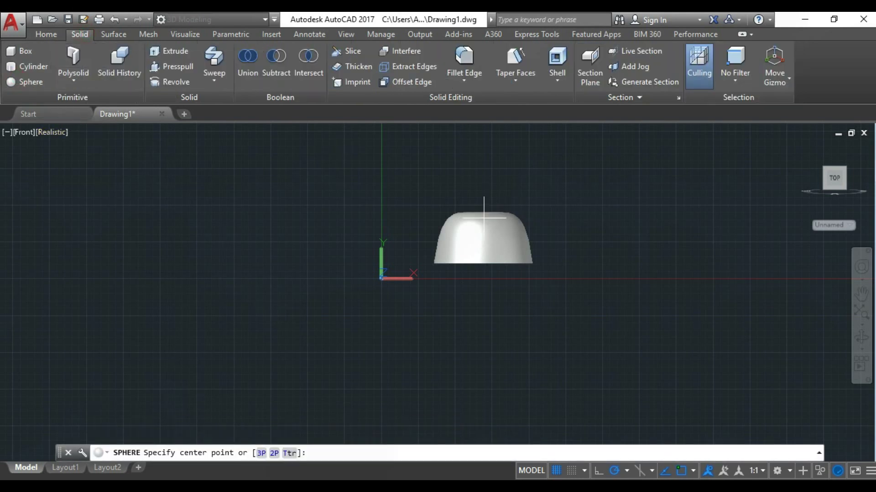
- Create a sphere under the cap and move it lower beneath the cap
{"action": "left_click", "coordinate": [484, 263]}
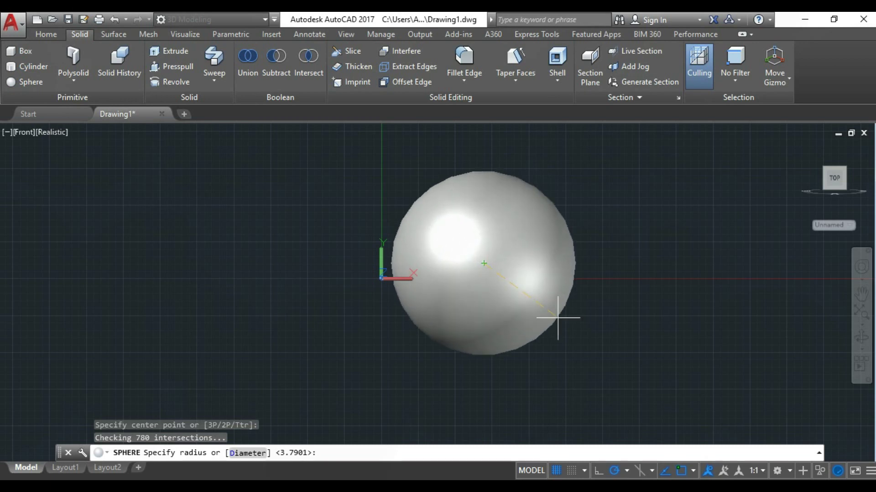
{"action": "left_click", "coordinate": [560, 291]}
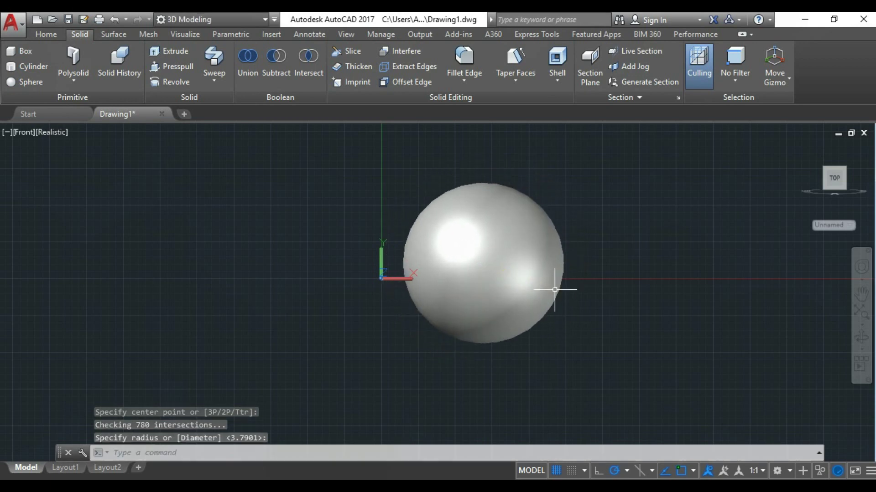
{"action": "type", "text": "m"}
{"action": "key", "text": "Return"}
{"action": "left_click", "coordinate": [520, 262]}
{"action": "key", "text": "Return"}
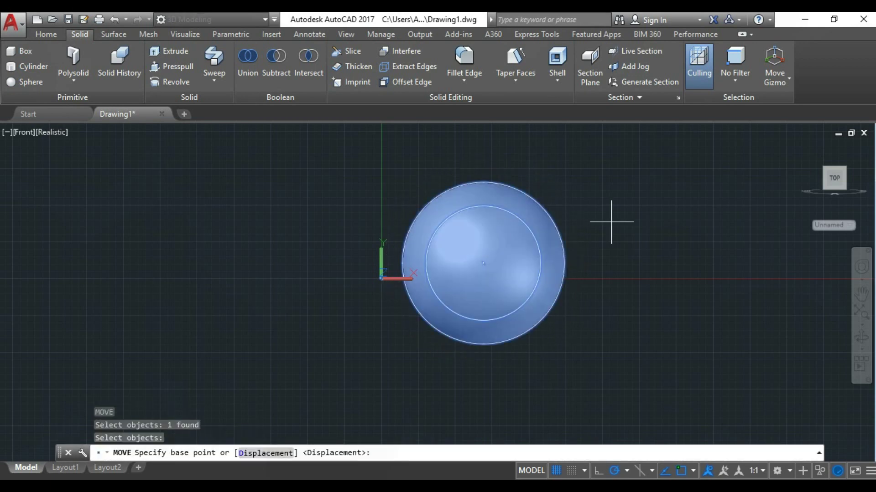
{"action": "left_click", "coordinate": [622, 226]}
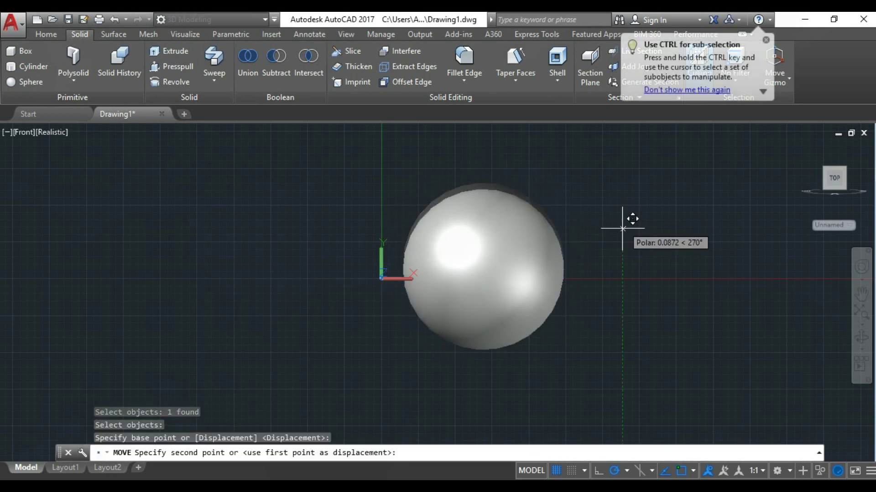
{"action": "left_click", "coordinate": [625, 288]}
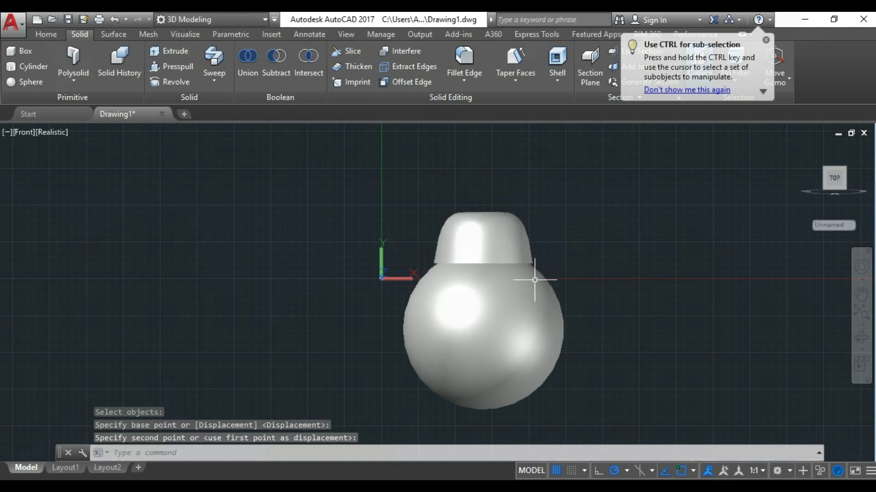
{"action": "scroll", "coordinate": [534, 280], "scroll_direction": "down", "scroll_amount": 2}
- Resize the sphere with its bottom grip and shift it further under the cap
{"action": "left_click", "coordinate": [520, 291]}
{"action": "scroll", "coordinate": [474, 315], "scroll_direction": "down", "scroll_amount": 1}
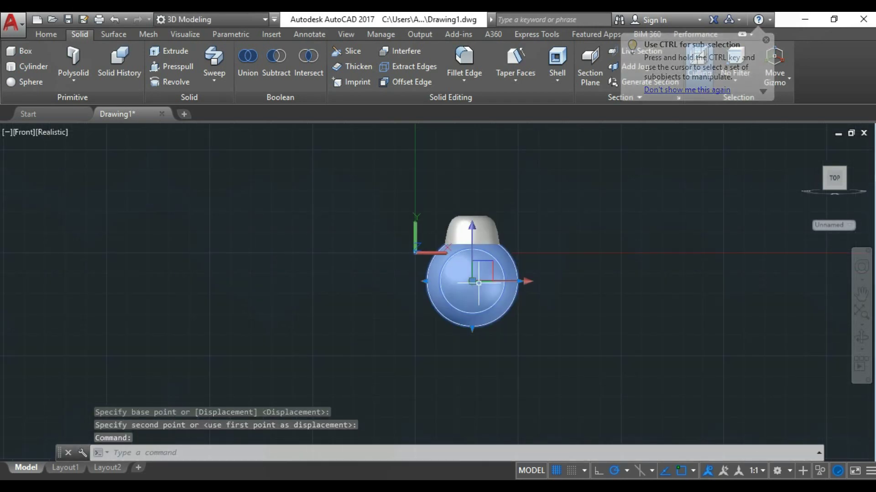
{"action": "left_click", "coordinate": [472, 326]}
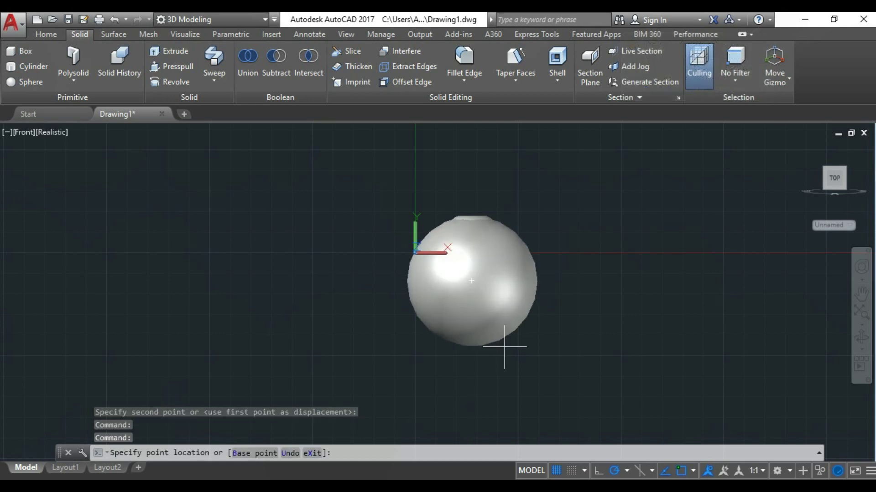
{"action": "left_click", "coordinate": [516, 337]}
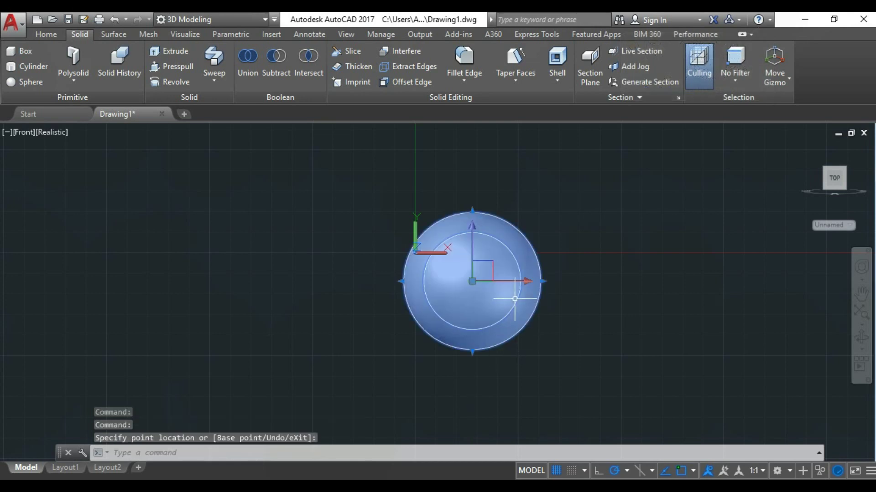
{"action": "left_click", "coordinate": [474, 227]}
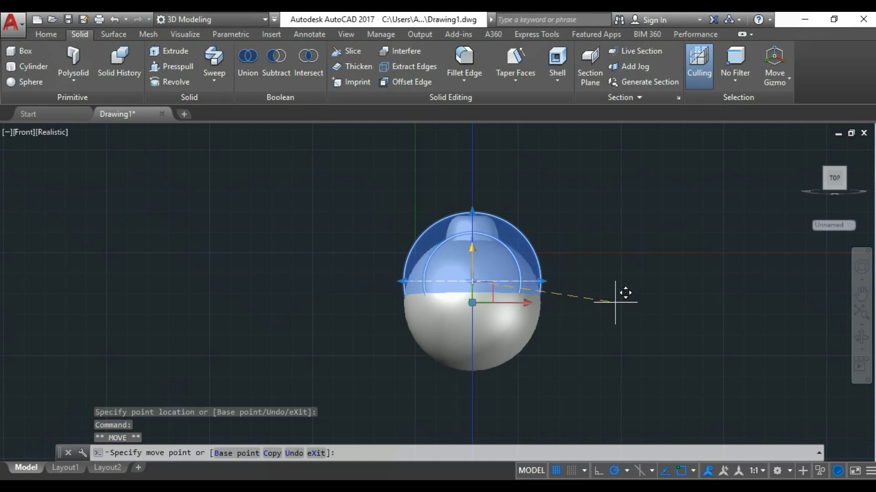
{"action": "left_click", "coordinate": [615, 304]}
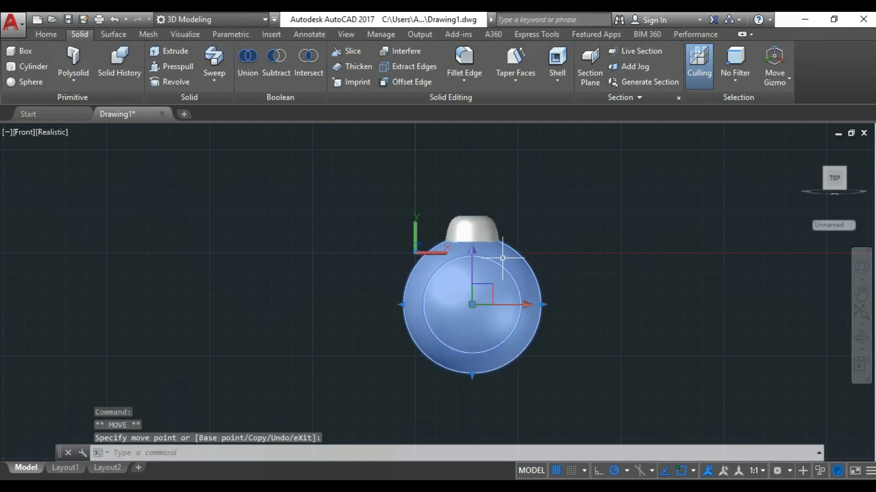
{"action": "scroll", "coordinate": [502, 258], "scroll_direction": "up", "scroll_amount": 3}
{"action": "key", "text": "Escape"}
{"action": "scroll", "coordinate": [479, 255], "scroll_direction": "down", "scroll_amount": 2}
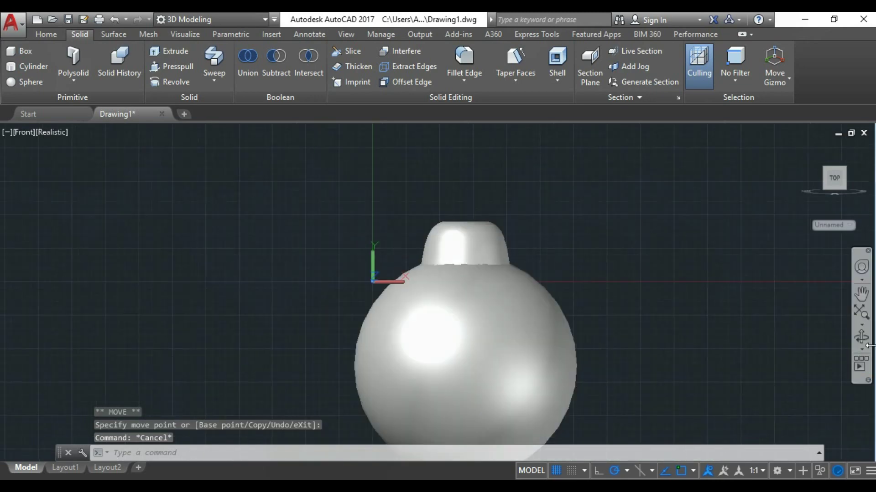
- Orbit to check the model, then set the viewport back to Front view
{"action": "left_click", "coordinate": [861, 339]}
{"action": "mouse_move", "coordinate": [475, 313]}
{"action": "left_mouse_down"}
{"action": "mouse_move", "coordinate": [533, 244]}
{"action": "mouse_move", "coordinate": [620, 387]}
{"action": "mouse_move", "coordinate": [428, 317]}
{"action": "mouse_move", "coordinate": [434, 239]}
{"action": "left_mouse_up"}
{"action": "key", "text": "Escape"}
{"action": "left_click", "coordinate": [464, 342]}
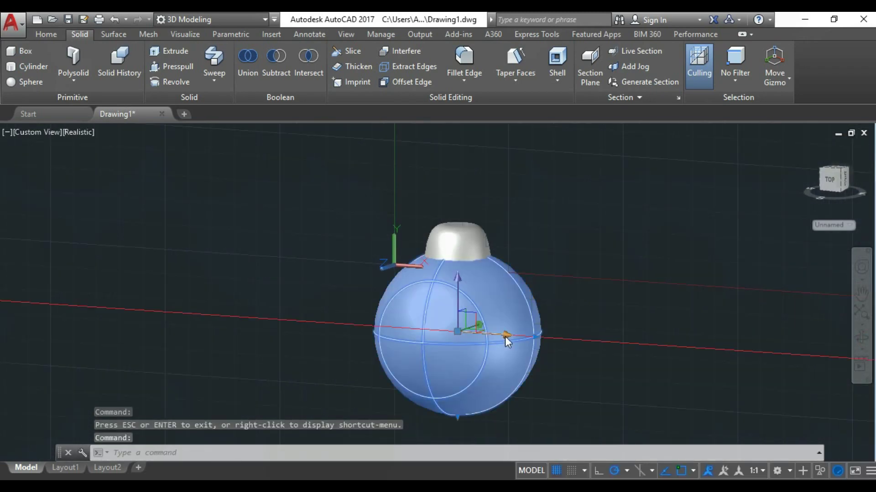
{"action": "key", "text": "Escape"}
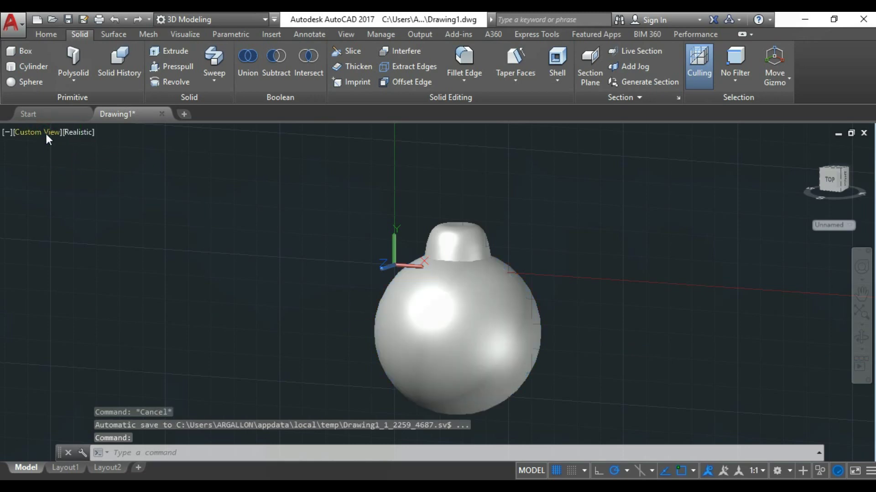
{"action": "left_click", "coordinate": [45, 133]}
{"action": "left_click", "coordinate": [68, 222]}
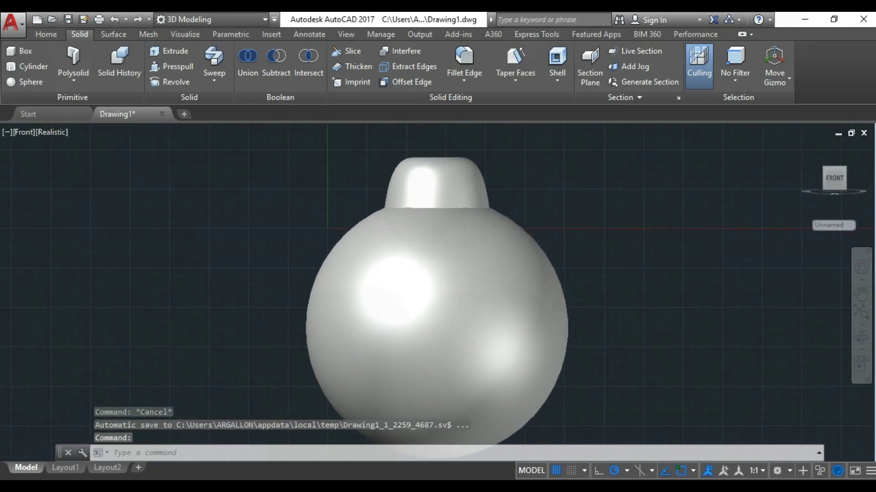
{"action": "left_click", "coordinate": [494, 253]}
{"action": "scroll", "coordinate": [493, 252], "scroll_direction": "down", "scroll_amount": 2}
{"action": "scroll", "coordinate": [494, 252], "scroll_direction": "down", "scroll_amount": 1}
{"action": "scroll", "coordinate": [494, 253], "scroll_direction": "down", "scroll_amount": 1}
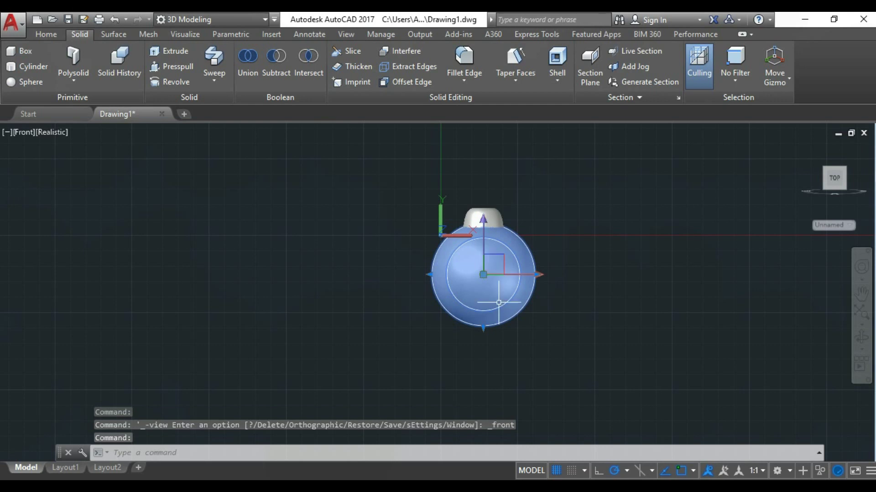
- Enlarge the sphere by dragging its bottom grip, cancelling a move attempt
{"action": "left_click", "coordinate": [483, 326]}
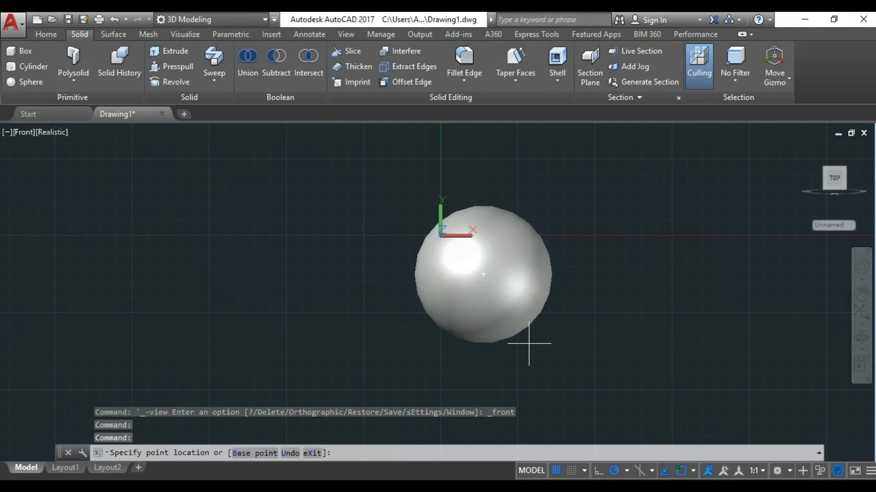
{"action": "left_click", "coordinate": [535, 357]}
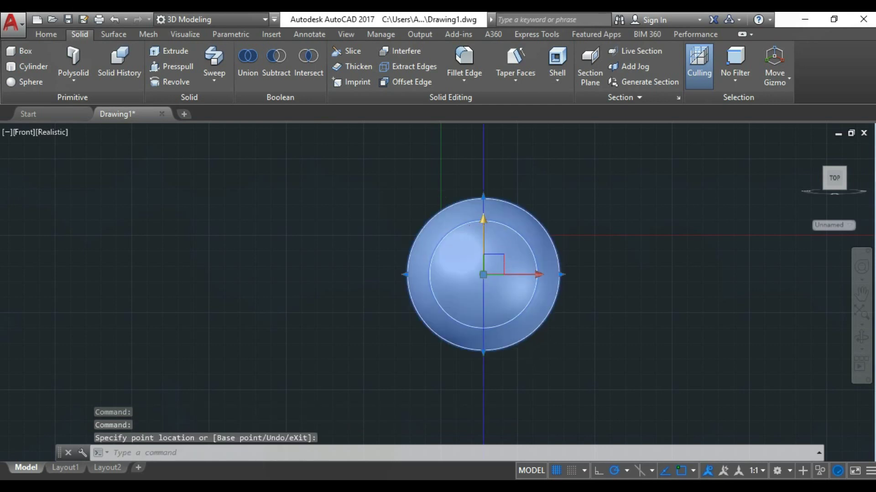
{"action": "left_click", "coordinate": [482, 274]}
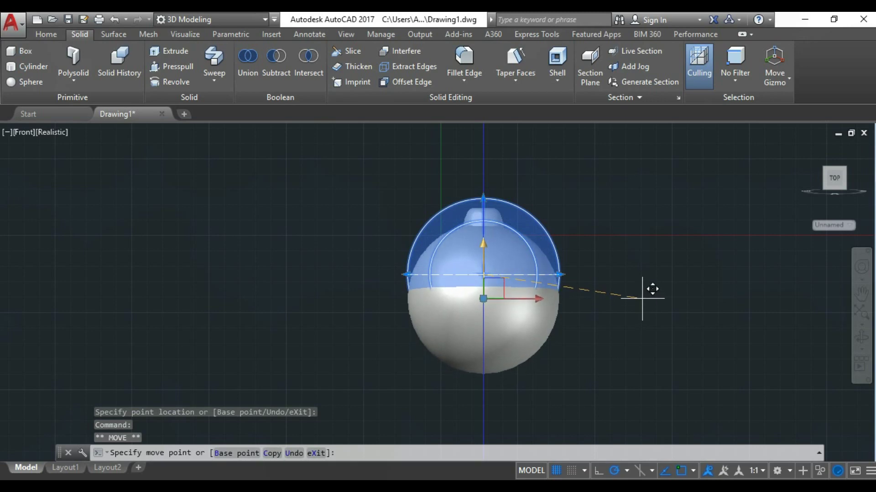
{"action": "key", "text": "Escape"}
{"action": "scroll", "coordinate": [538, 246], "scroll_direction": "up", "scroll_amount": 5}
{"action": "key", "text": "Escape"}
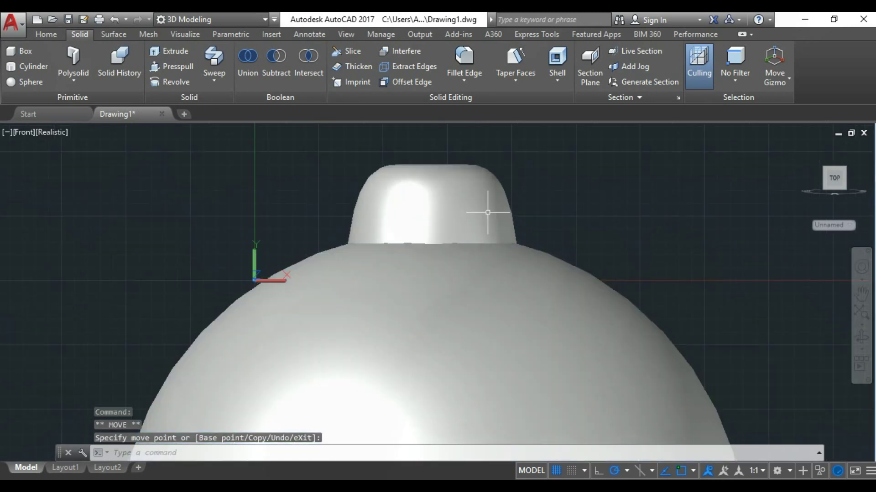
{"action": "scroll", "coordinate": [482, 213], "scroll_direction": "down", "scroll_amount": 3}
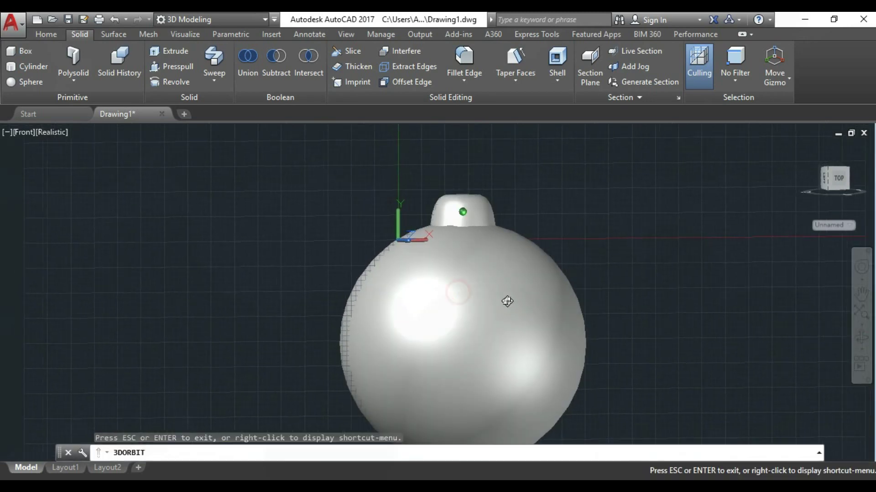
- Orbit around the ornament, then switch the viewport to the Front preset view
{"action": "mouse_move", "coordinate": [505, 299]}
{"action": "left_mouse_down"}
{"action": "mouse_move", "coordinate": [608, 334]}
{"action": "mouse_move", "coordinate": [671, 305]}
{"action": "mouse_move", "coordinate": [411, 312]}
{"action": "left_mouse_up"}
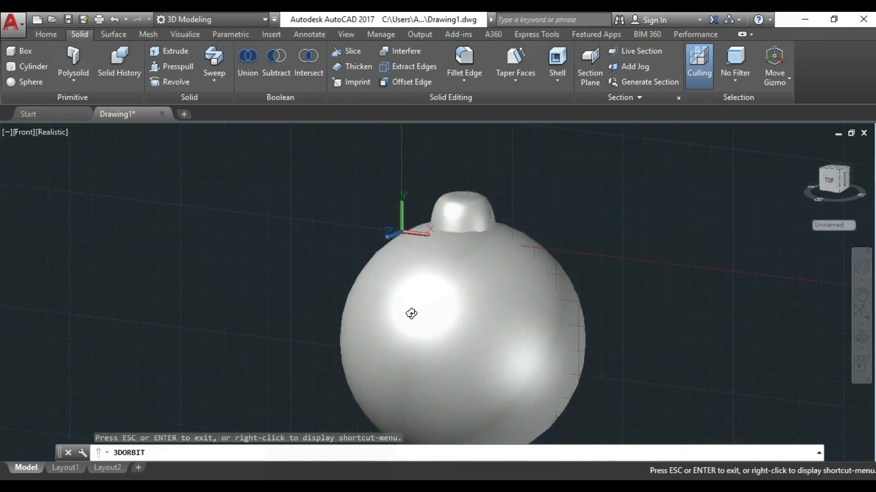
{"action": "scroll", "coordinate": [404, 252], "scroll_direction": "down", "scroll_amount": 3}
{"action": "key", "text": "Escape"}
{"action": "left_click", "coordinate": [33, 136]}
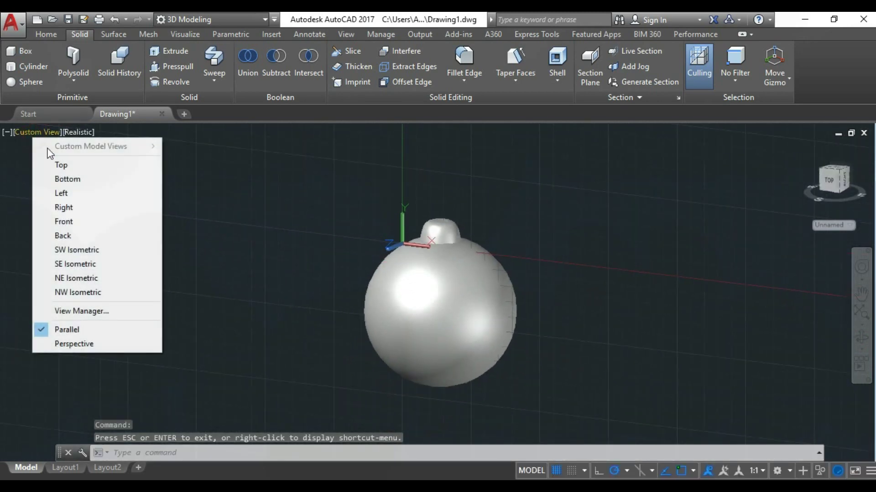
{"action": "left_click", "coordinate": [88, 223]}
{"action": "scroll", "coordinate": [506, 283], "scroll_direction": "down", "scroll_amount": 2}
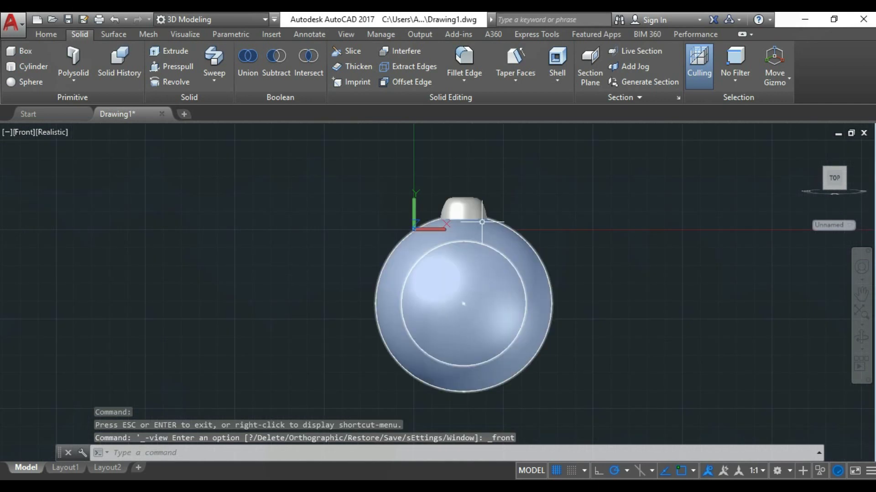
{"action": "scroll", "coordinate": [472, 146], "scroll_direction": "up", "scroll_amount": 3}
- Draw a LINE from the cap's top point straight up to a point above it
{"action": "type", "text": "line"}
{"action": "key", "text": "Return"}
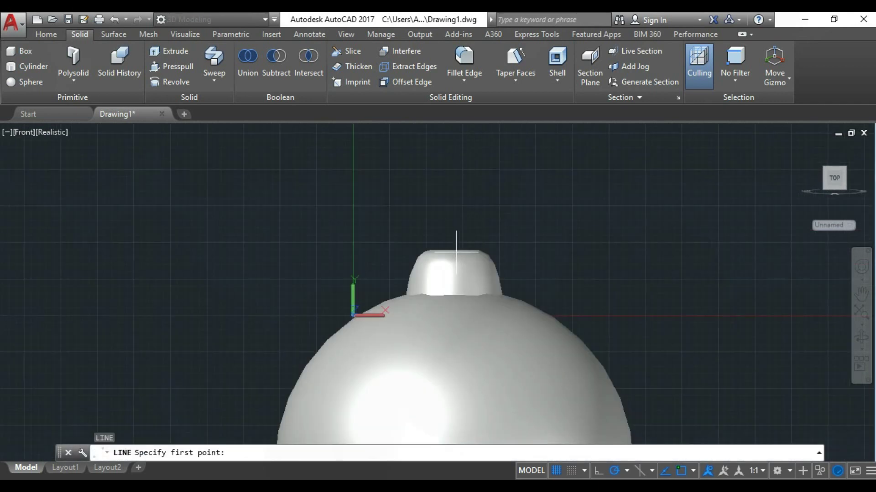
{"action": "left_click", "coordinate": [454, 299]}
{"action": "left_click", "coordinate": [453, 155]}
{"action": "key", "text": "Return"}
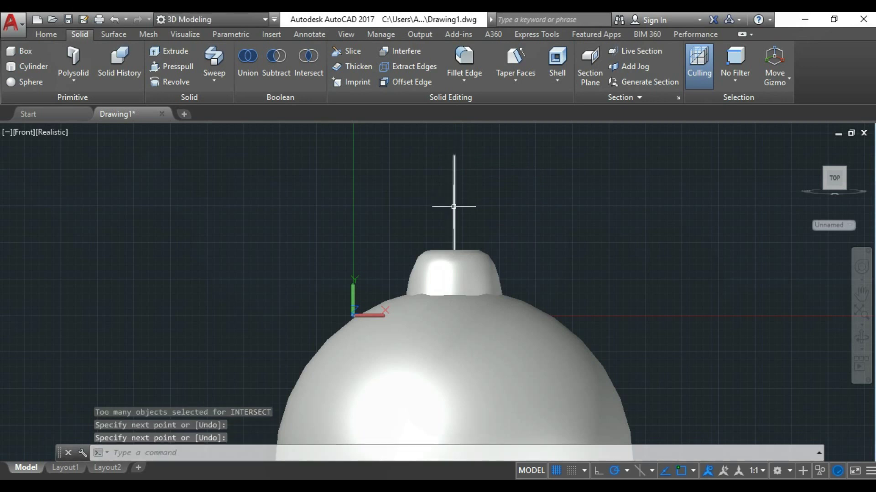
{"action": "scroll", "coordinate": [461, 223], "scroll_direction": "down", "scroll_amount": 2}
{"action": "scroll", "coordinate": [450, 189], "scroll_direction": "up", "scroll_amount": 1}
{"action": "scroll", "coordinate": [468, 286], "scroll_direction": "up", "scroll_amount": 2}
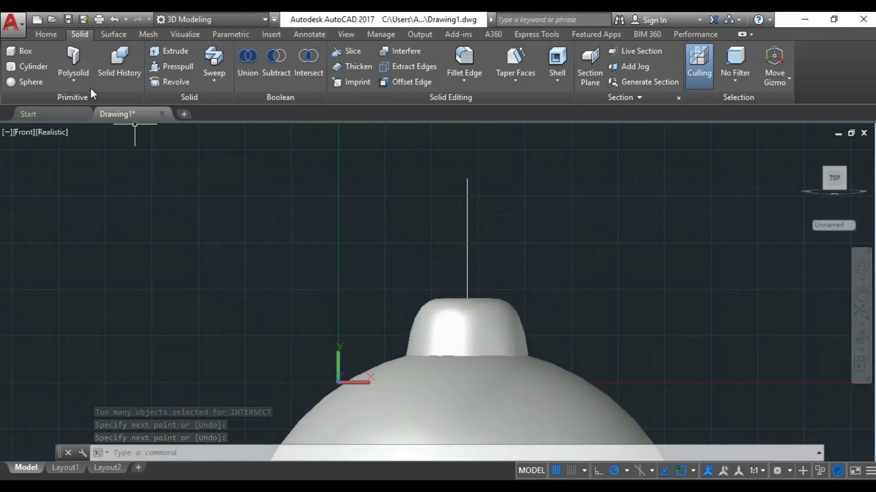
{"action": "left_click", "coordinate": [46, 34]}
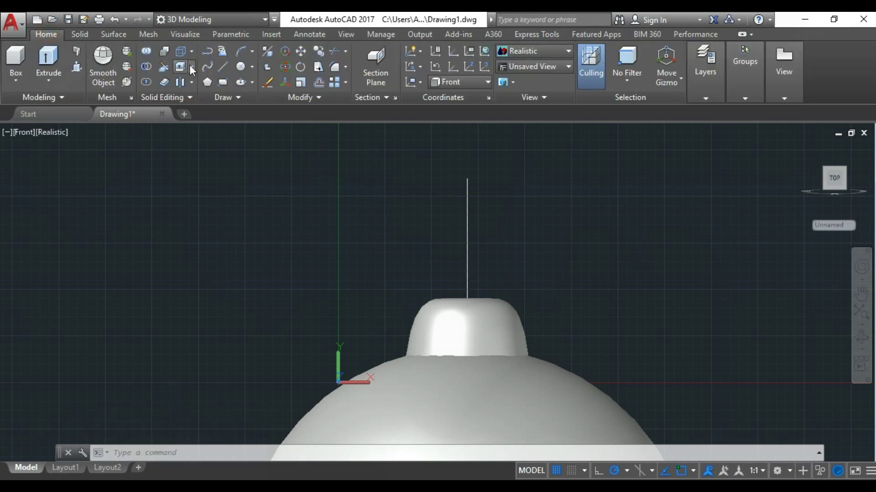
- Draw a five-point pointed-arch spline over the vertical guide line, ending level with its start
{"action": "left_click", "coordinate": [205, 67]}
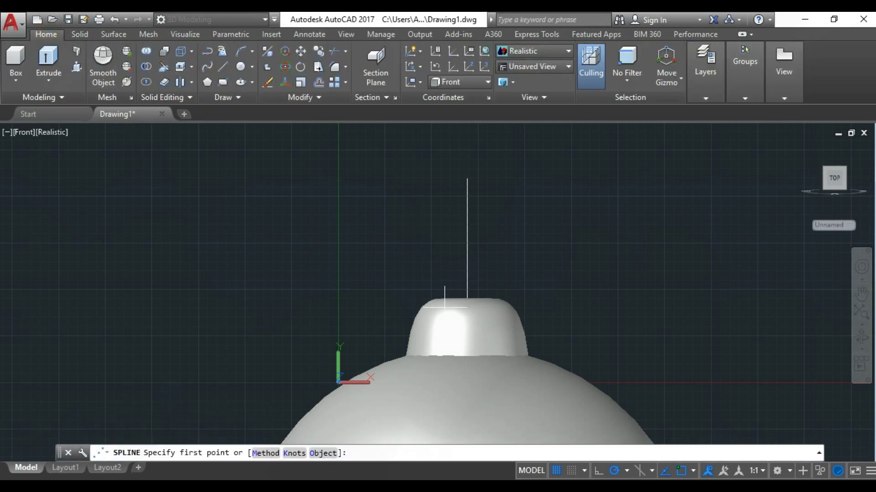
{"action": "scroll", "coordinate": [463, 285], "scroll_direction": "up", "scroll_amount": 2}
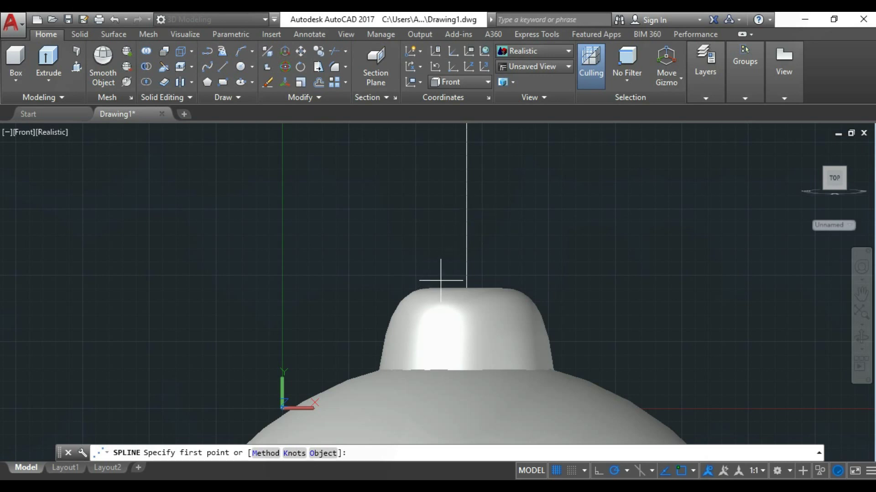
{"action": "left_click", "coordinate": [441, 280]}
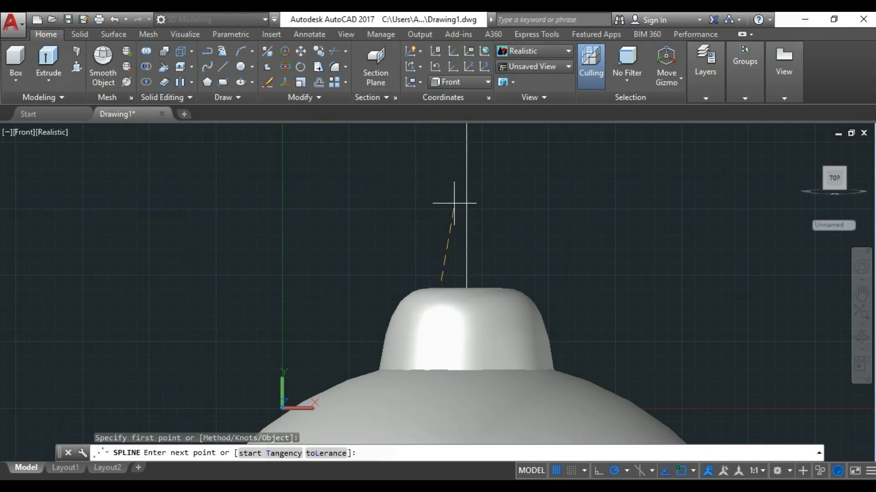
{"action": "left_click", "coordinate": [452, 213]}
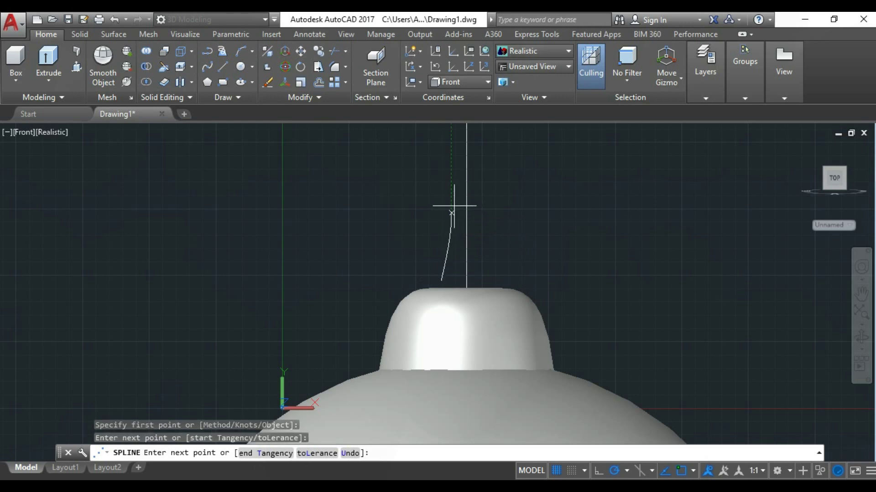
{"action": "left_click", "coordinate": [464, 183]}
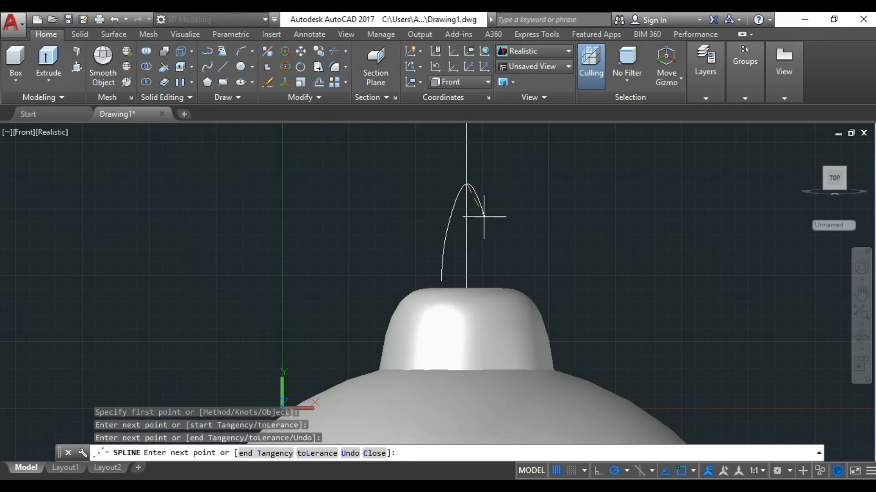
{"action": "left_click", "coordinate": [483, 209]}
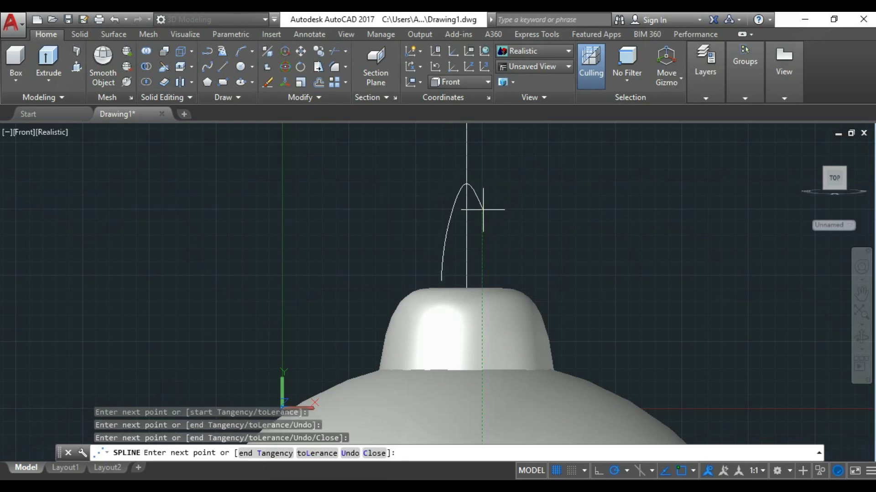
{"action": "scroll", "coordinate": [493, 278], "scroll_direction": "up", "scroll_amount": 4}
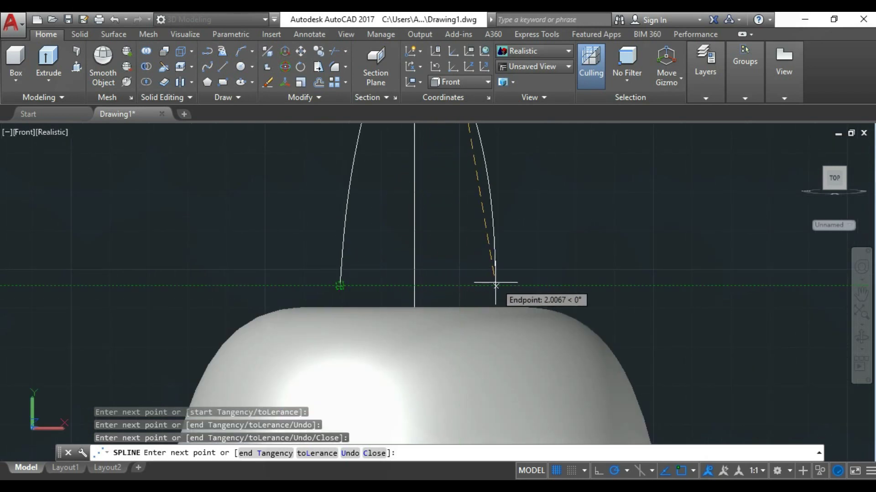
{"action": "left_click", "coordinate": [495, 285]}
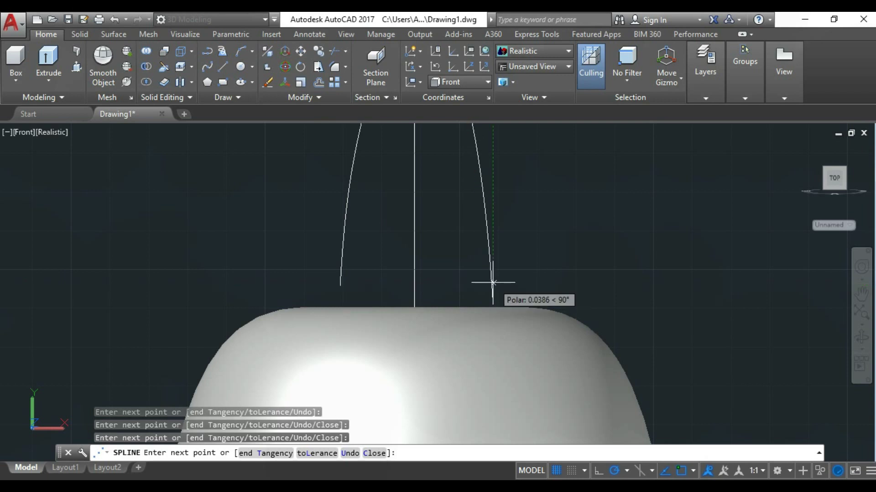
{"action": "key", "text": "Return"}
- Select the new spline to expose its grips for reshaping
{"action": "scroll", "coordinate": [469, 250], "scroll_direction": "down", "scroll_amount": 3}
{"action": "scroll", "coordinate": [475, 244], "scroll_direction": "down", "scroll_amount": 2}
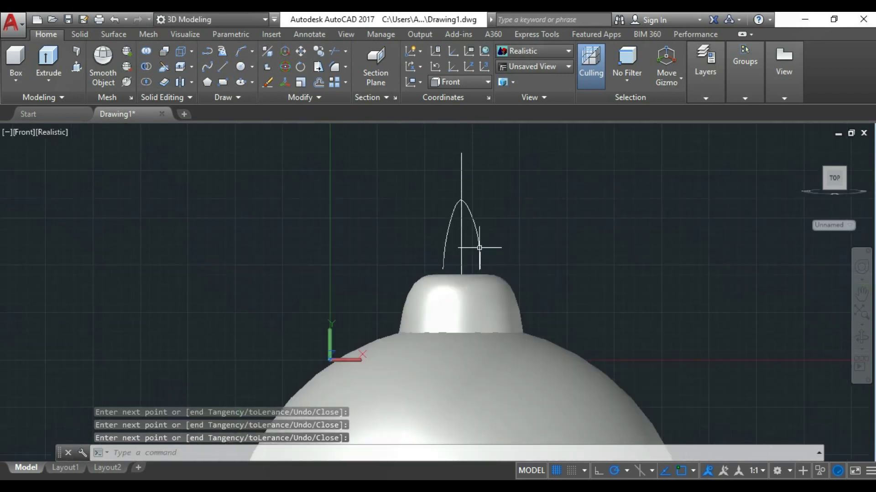
{"action": "scroll", "coordinate": [470, 217], "scroll_direction": "up", "scroll_amount": 2}
{"action": "scroll", "coordinate": [468, 239], "scroll_direction": "up", "scroll_amount": 3}
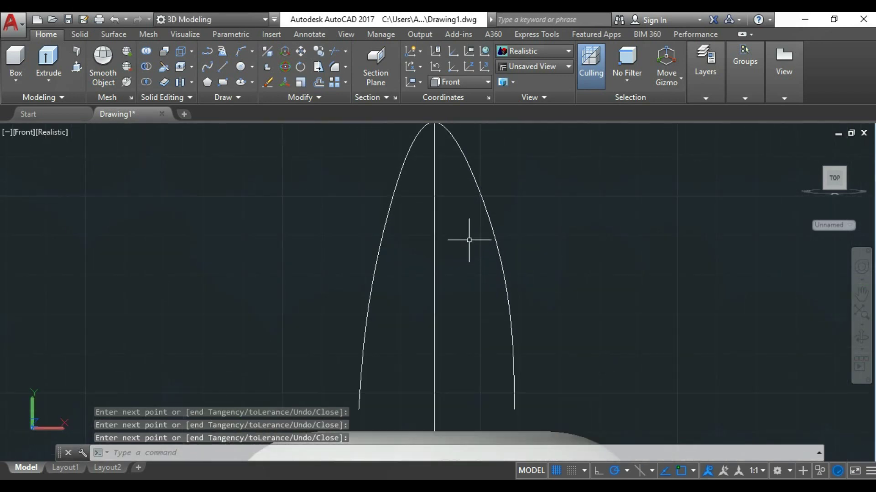
{"action": "left_click", "coordinate": [470, 166]}
{"action": "scroll", "coordinate": [466, 180], "scroll_direction": "down", "scroll_amount": 4}
{"action": "scroll", "coordinate": [476, 211], "scroll_direction": "up", "scroll_amount": 3}
- Drag the spline's apex grip down to round off the arch
{"action": "left_click", "coordinate": [476, 211]}
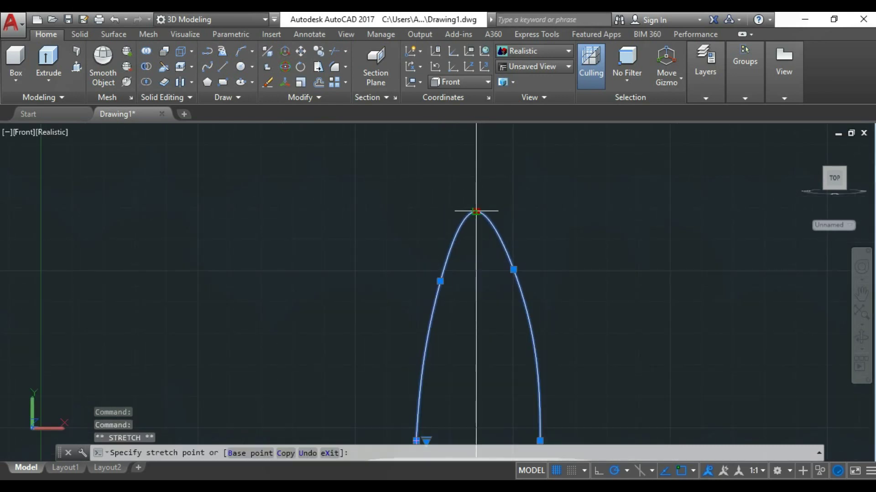
{"action": "left_click", "coordinate": [476, 259]}
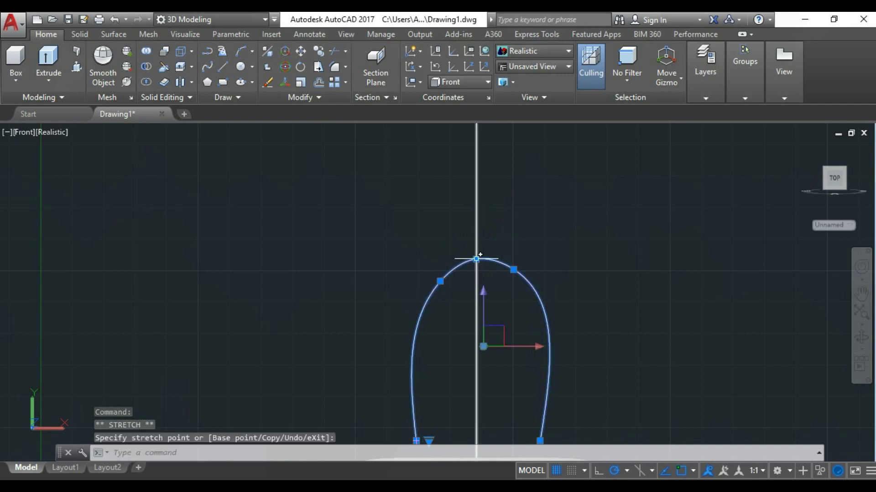
{"action": "scroll", "coordinate": [476, 274], "scroll_direction": "down", "scroll_amount": 3}
{"action": "scroll", "coordinate": [456, 300], "scroll_direction": "down", "scroll_amount": 2}
{"action": "key", "text": "Escape"}
{"action": "scroll", "coordinate": [456, 300], "scroll_direction": "up", "scroll_amount": 2}
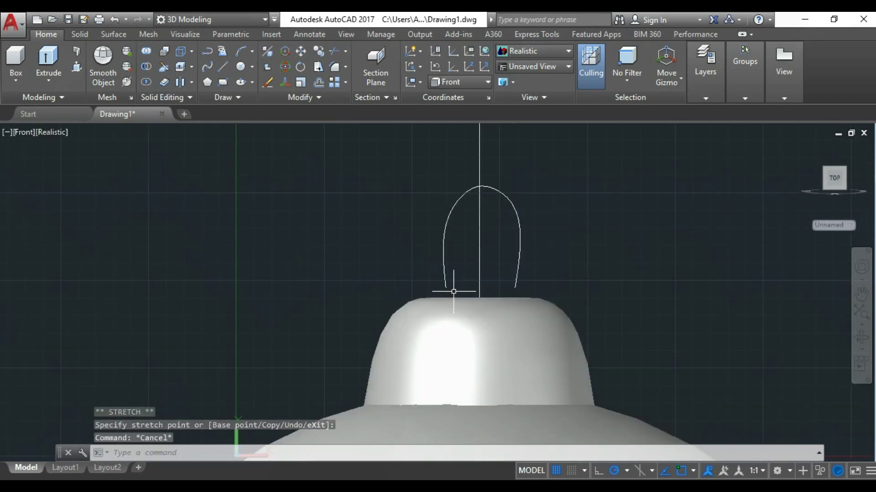
{"action": "scroll", "coordinate": [445, 243], "scroll_direction": "up", "scroll_amount": 2}
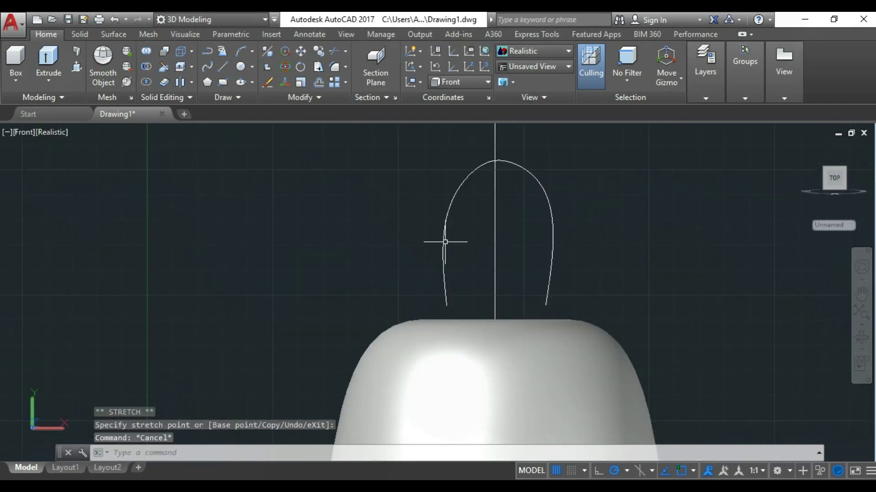
- Move the spline down so it rests on the dome cap
{"action": "left_click", "coordinate": [447, 258]}
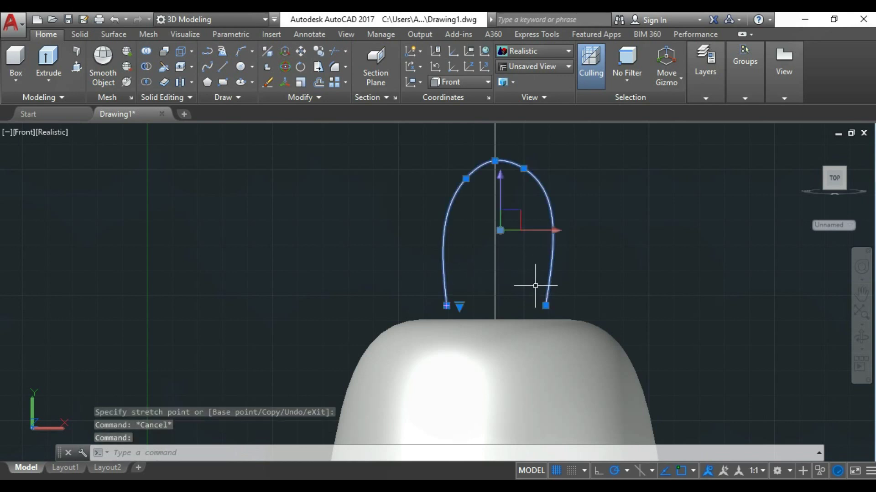
{"action": "scroll", "coordinate": [563, 314], "scroll_direction": "up", "scroll_amount": 3}
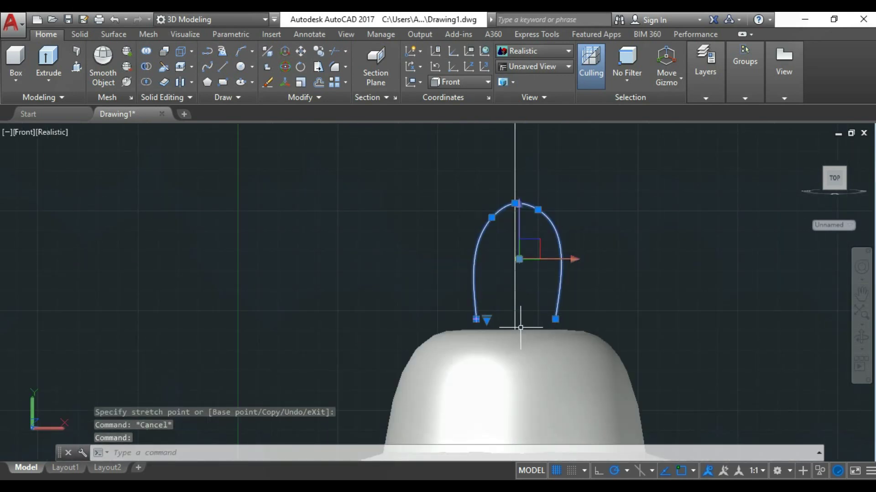
{"action": "type", "text": "m"}
{"action": "key", "text": "Return"}
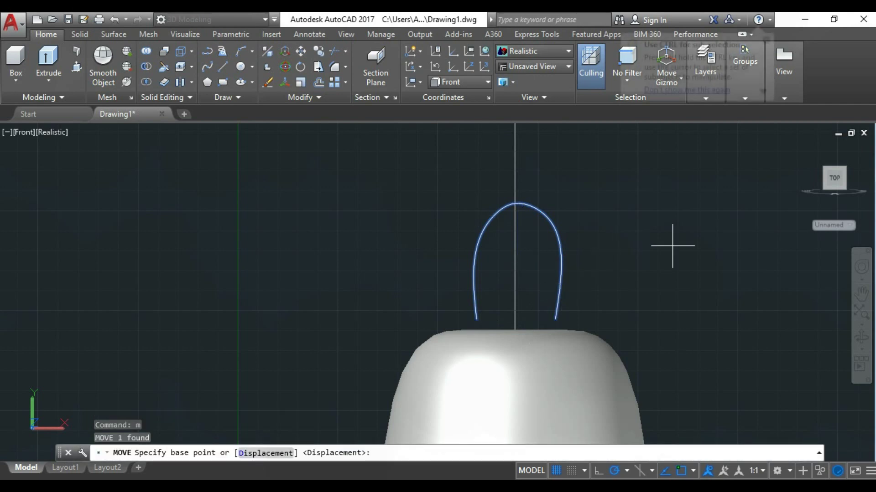
{"action": "left_click", "coordinate": [672, 247]}
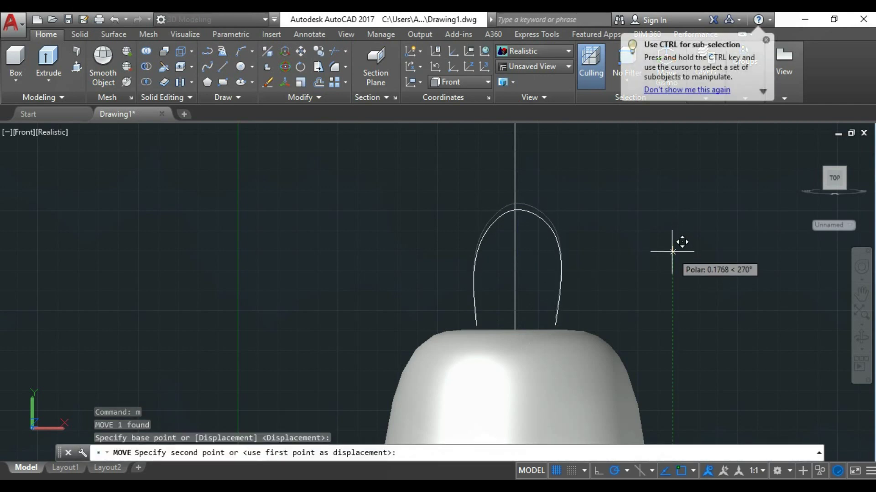
{"action": "left_click", "coordinate": [671, 249]}
{"action": "scroll", "coordinate": [561, 264], "scroll_direction": "up", "scroll_amount": 2}
{"action": "scroll", "coordinate": [531, 262], "scroll_direction": "down", "scroll_amount": 2}
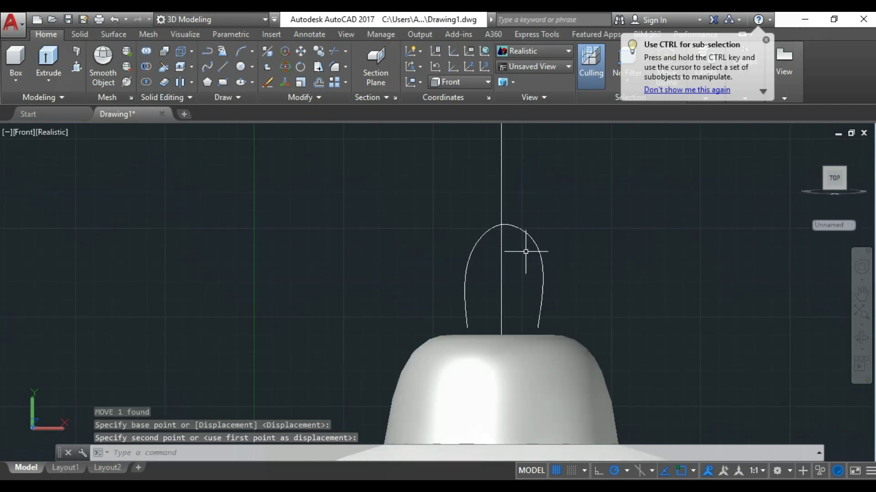
{"action": "scroll", "coordinate": [522, 241], "scroll_direction": "up", "scroll_amount": 3}
- Reposition the spline's upper-left grip to balance the loop, then select the vertical guide line
{"action": "left_click", "coordinate": [519, 229]}
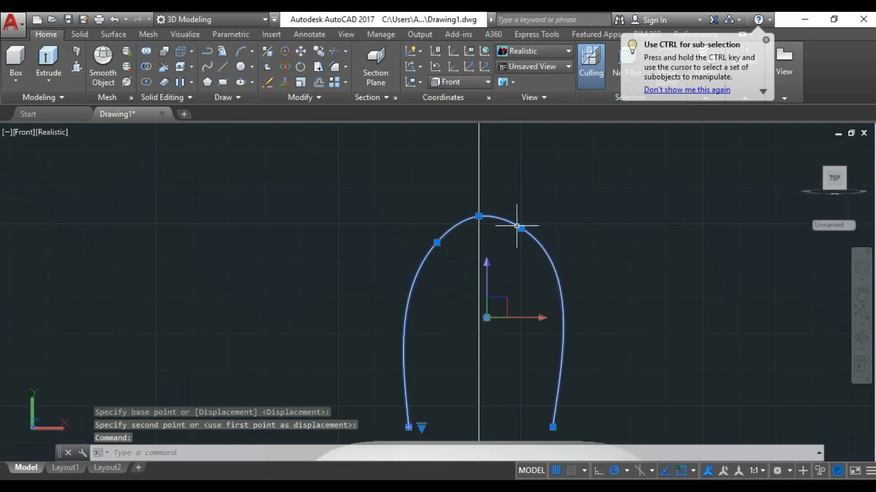
{"action": "left_click", "coordinate": [436, 241]}
{"action": "scroll", "coordinate": [433, 233], "scroll_direction": "up", "scroll_amount": 3}
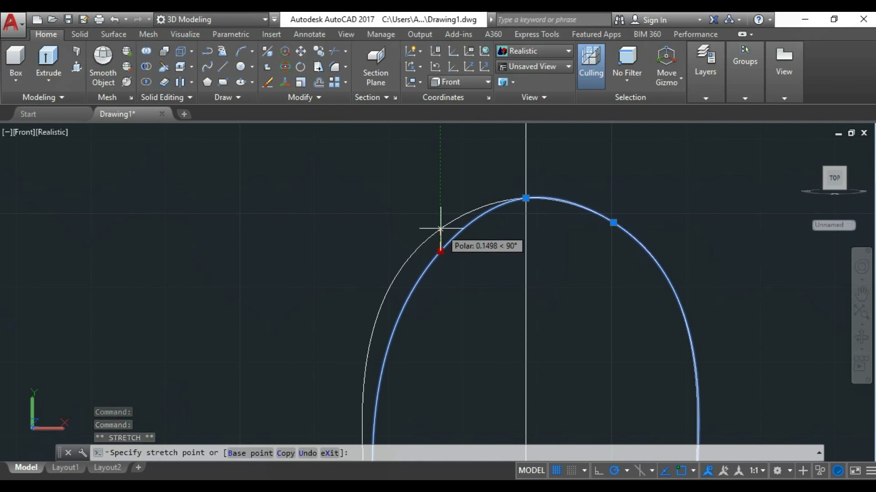
{"action": "left_click", "coordinate": [441, 228]}
{"action": "scroll", "coordinate": [473, 234], "scroll_direction": "down", "scroll_amount": 3}
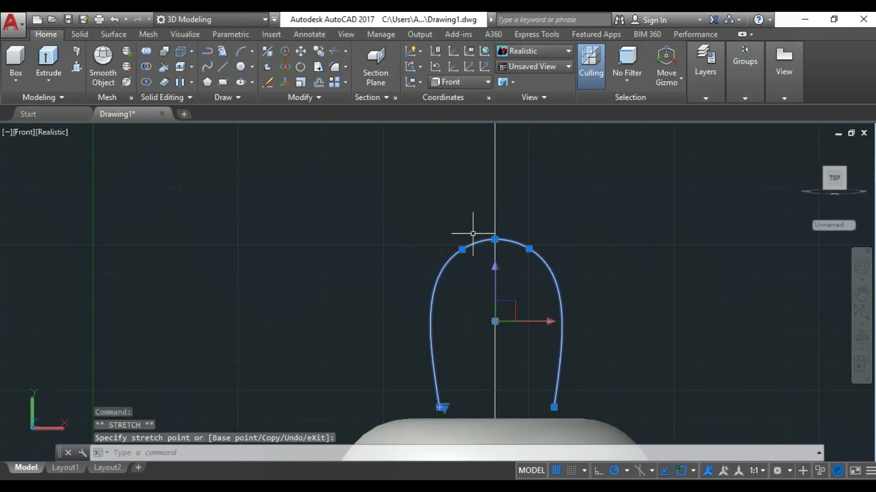
{"action": "key", "text": "Escape"}
{"action": "scroll", "coordinate": [482, 236], "scroll_direction": "down", "scroll_amount": 2}
{"action": "scroll", "coordinate": [496, 258], "scroll_direction": "down", "scroll_amount": 2}
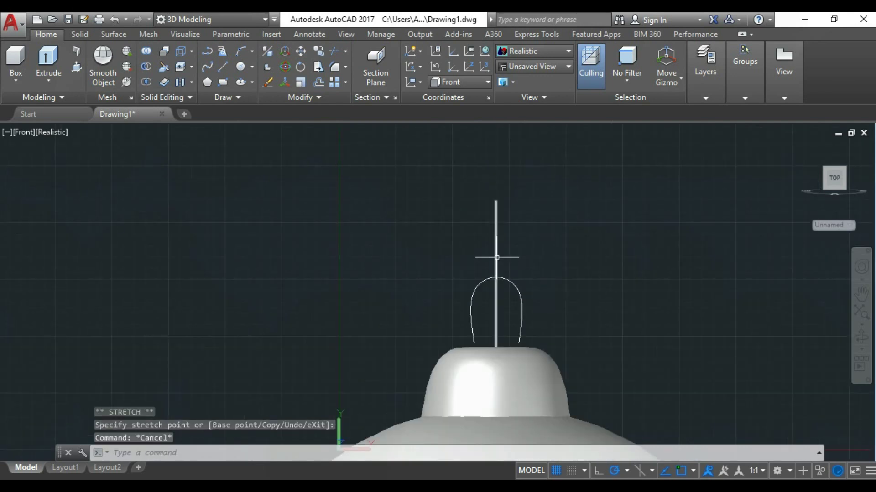
{"action": "left_click", "coordinate": [497, 256]}
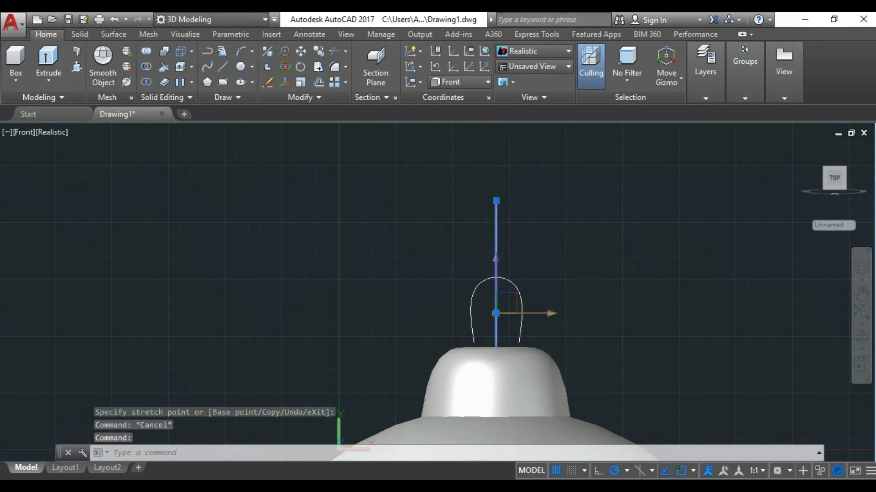
- Erase the guide line and copy the arch curve directly above the original
{"action": "key", "text": "Delete"}
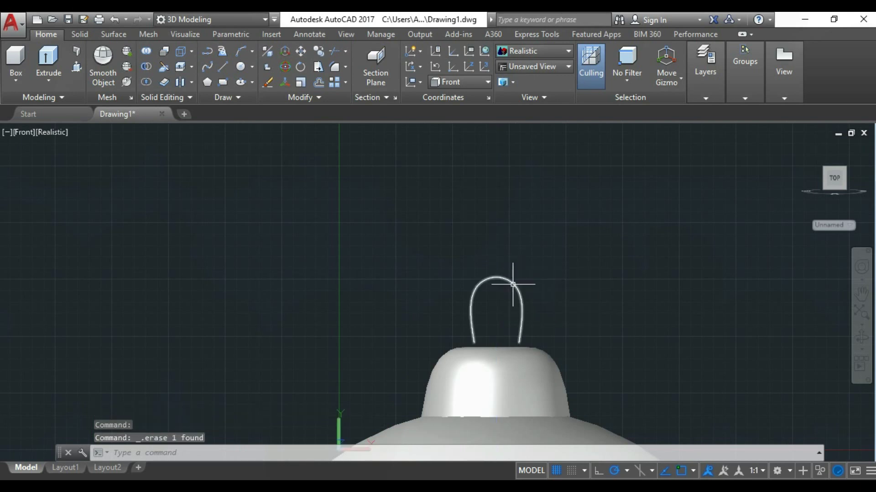
{"action": "left_click", "coordinate": [510, 289]}
{"action": "right_click", "coordinate": [493, 334]}
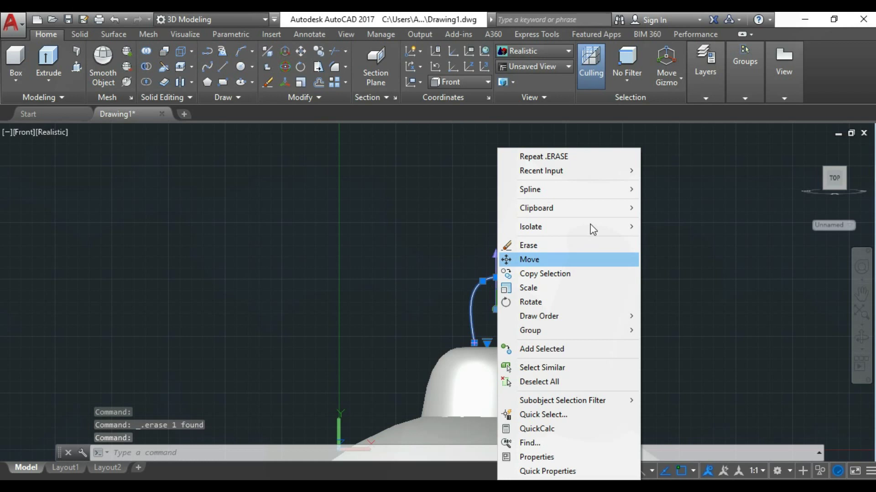
{"action": "left_click", "coordinate": [565, 275]}
{"action": "left_click", "coordinate": [592, 327]}
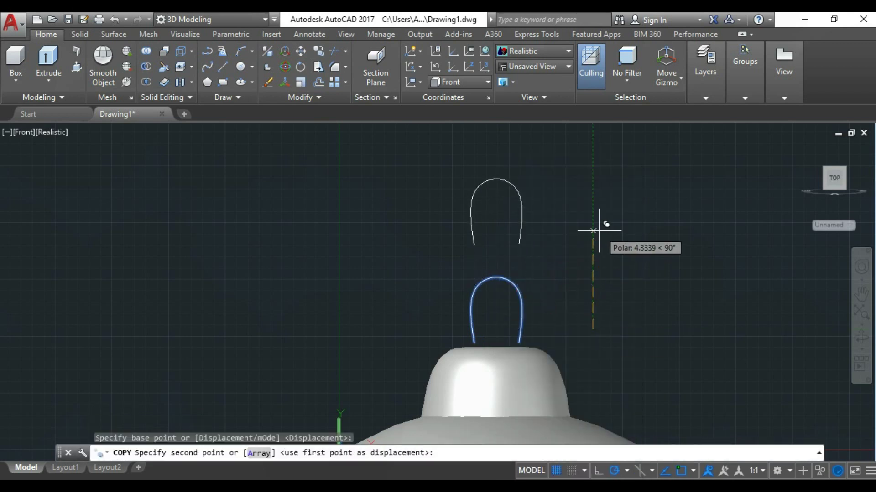
{"action": "left_click", "coordinate": [599, 231]}
{"action": "key", "text": "Escape"}
- Switch to the Top view, then orbit into a perspective view of the dome and arches
{"action": "scroll", "coordinate": [524, 324], "scroll_direction": "up", "scroll_amount": 3}
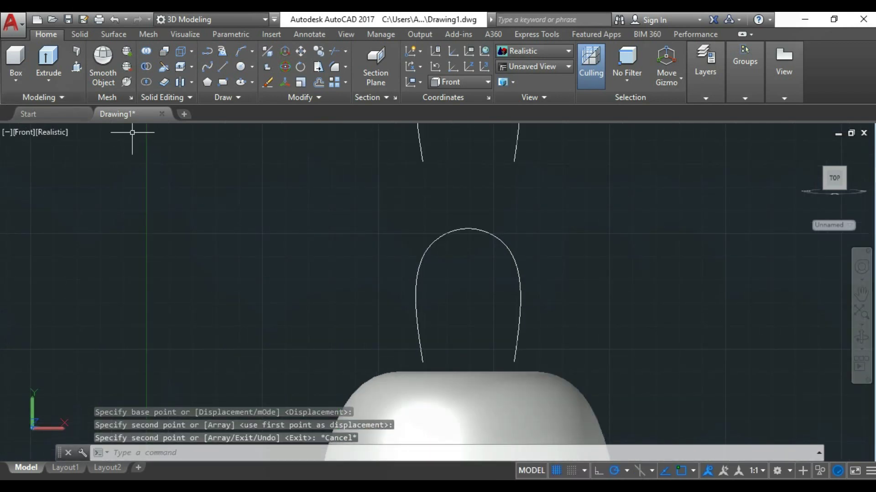
{"action": "left_click", "coordinate": [24, 132]}
{"action": "left_click", "coordinate": [55, 164]}
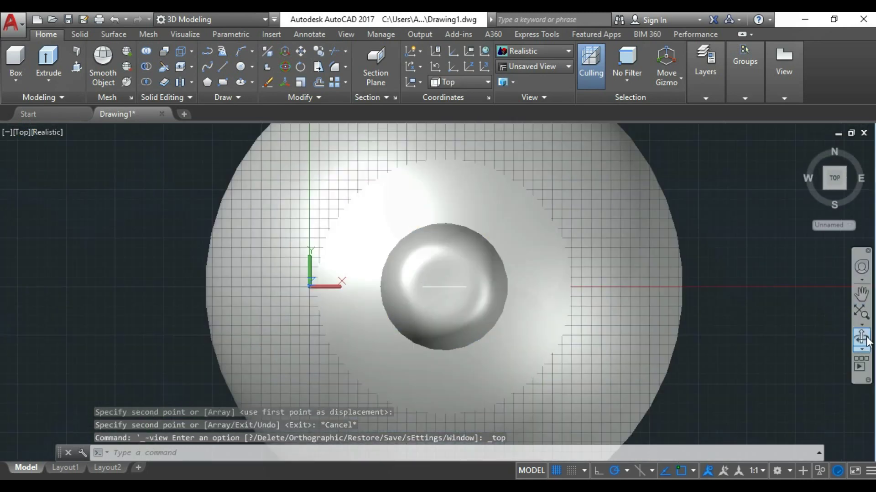
{"action": "left_click", "coordinate": [861, 338]}
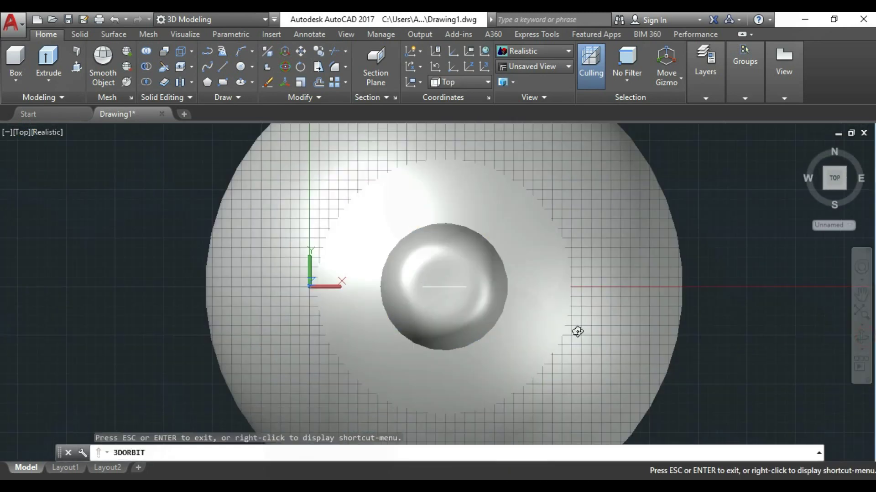
{"action": "mouse_move", "coordinate": [576, 333]}
{"action": "left_mouse_down"}
{"action": "mouse_move", "coordinate": [583, 269]}
{"action": "mouse_move", "coordinate": [600, 258]}
{"action": "mouse_move", "coordinate": [430, 330]}
{"action": "mouse_move", "coordinate": [426, 314]}
{"action": "left_mouse_up"}
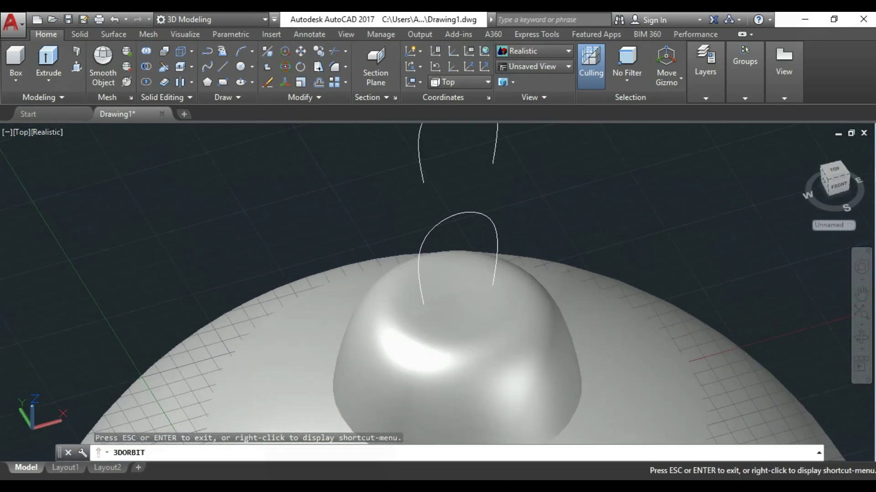
{"action": "key", "text": "Escape"}
{"action": "left_click", "coordinate": [239, 72]}
{"action": "scroll", "coordinate": [499, 294], "scroll_direction": "up", "scroll_amount": 2}
- Draw a trial circle around the sphere, then erase the oversized circle
{"action": "scroll", "coordinate": [499, 294], "scroll_direction": "up", "scroll_amount": 2}
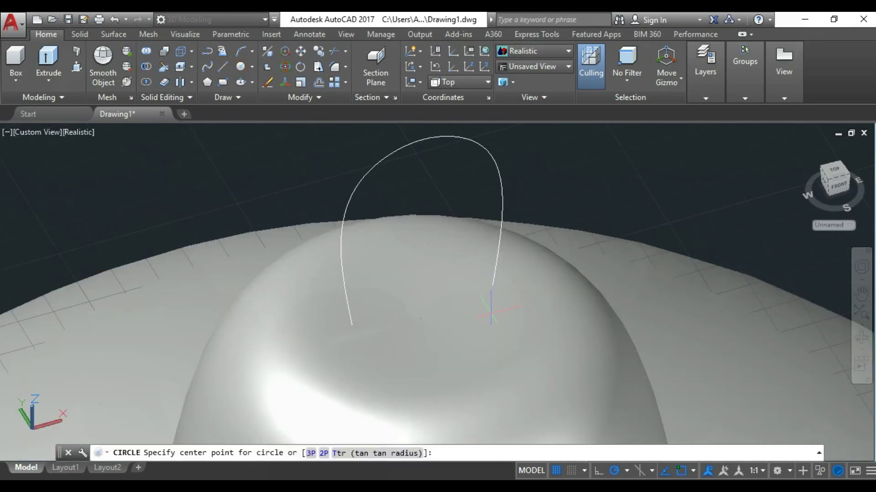
{"action": "scroll", "coordinate": [500, 294], "scroll_direction": "up", "scroll_amount": 4}
{"action": "left_click", "coordinate": [490, 263]}
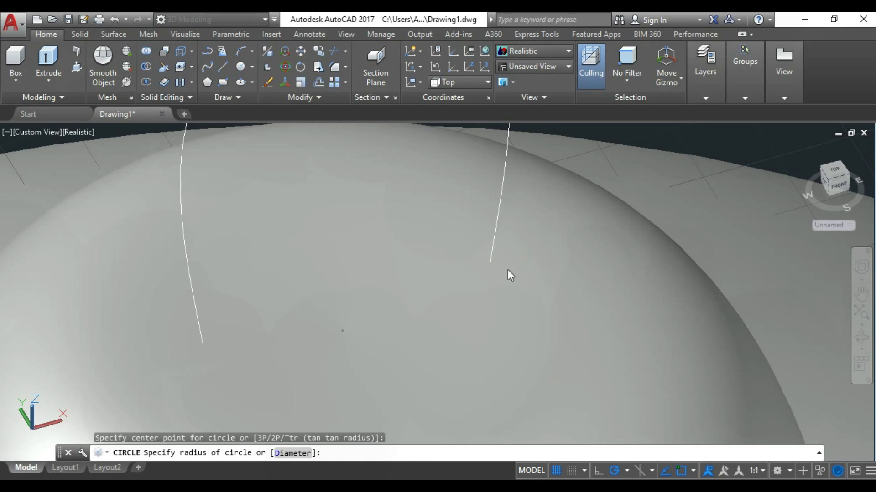
{"action": "left_click", "coordinate": [511, 276]}
{"action": "scroll", "coordinate": [484, 269], "scroll_direction": "down", "scroll_amount": 5}
{"action": "scroll", "coordinate": [483, 269], "scroll_direction": "down", "scroll_amount": 3}
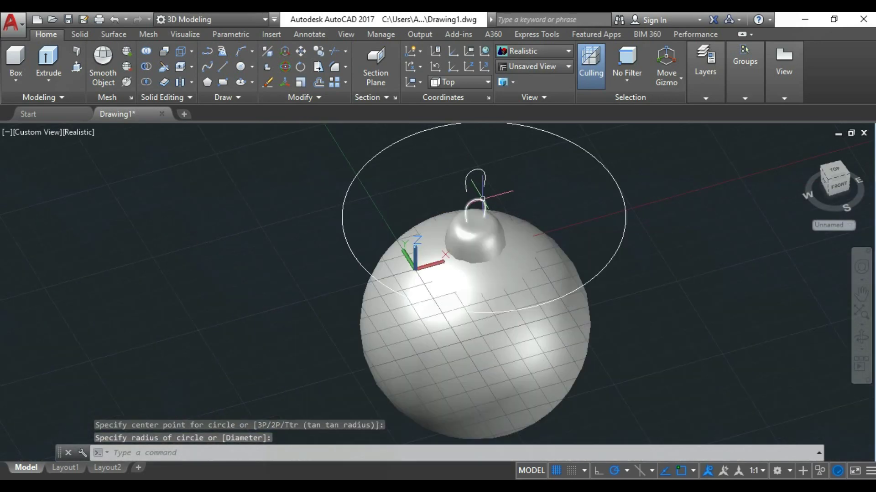
{"action": "left_click", "coordinate": [602, 263]}
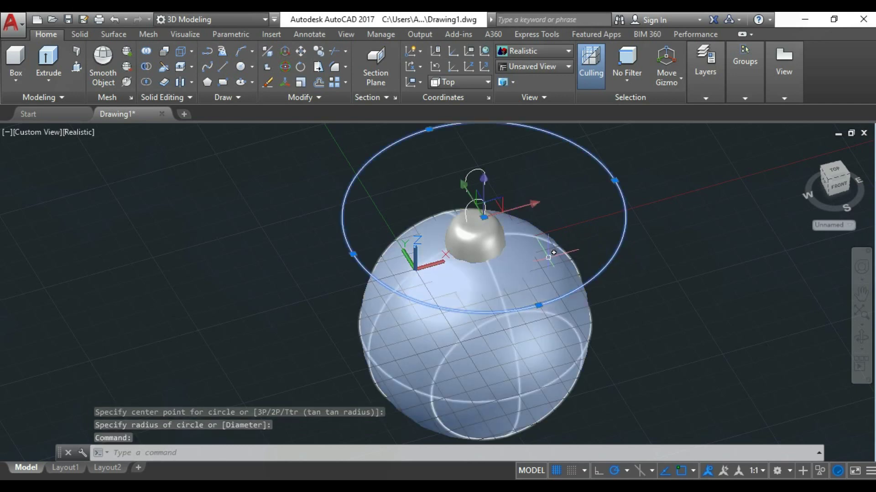
{"action": "key", "text": "Delete"}
- Move both arch curves 10 units sideways off the dome
{"action": "left_click", "coordinate": [482, 199]}
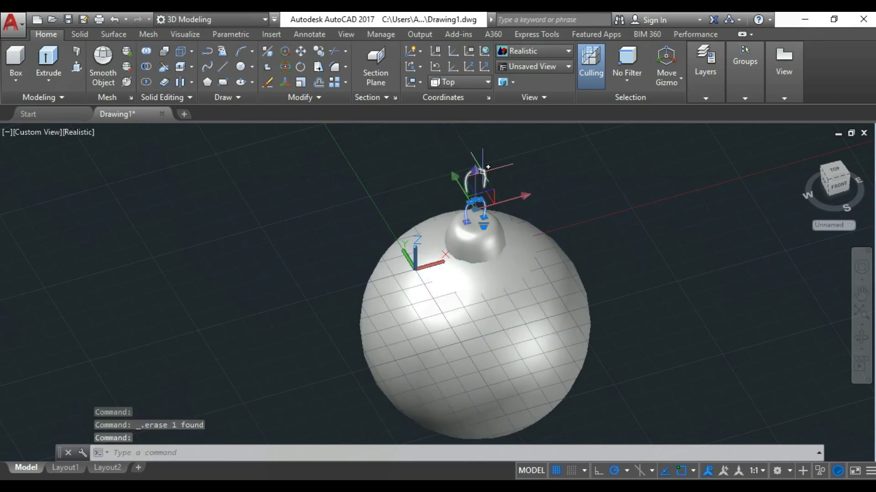
{"action": "left_click", "coordinate": [529, 253]}
{"action": "type", "text": "m"}
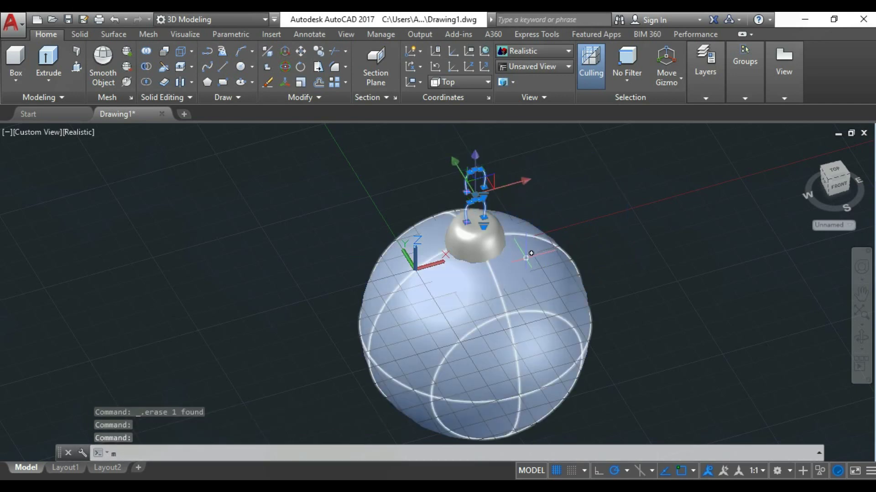
{"action": "key", "text": "Return"}
{"action": "left_click", "coordinate": [647, 276]}
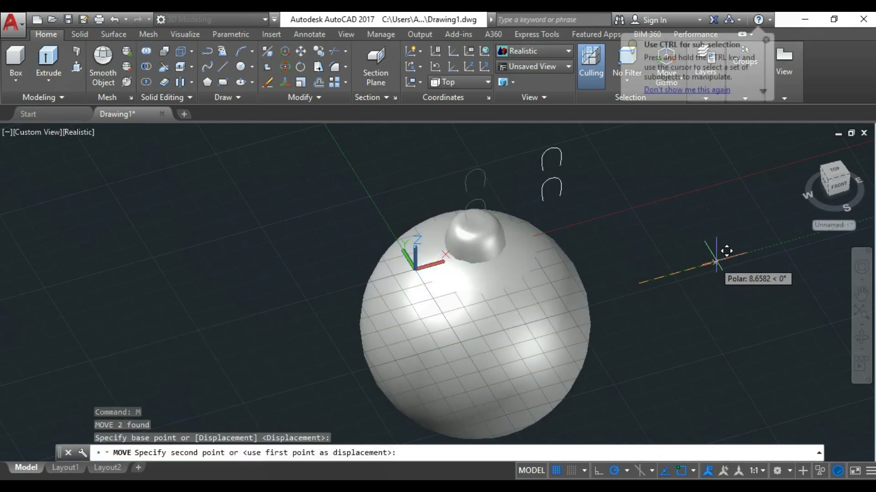
{"action": "type", "text": "10"}
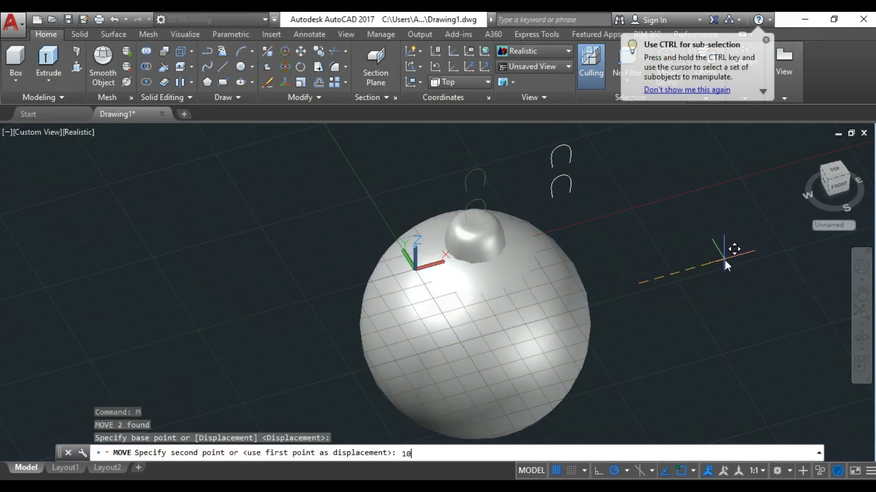
{"action": "key", "text": "Return"}
{"action": "scroll", "coordinate": [586, 183], "scroll_direction": "up", "scroll_amount": 3}
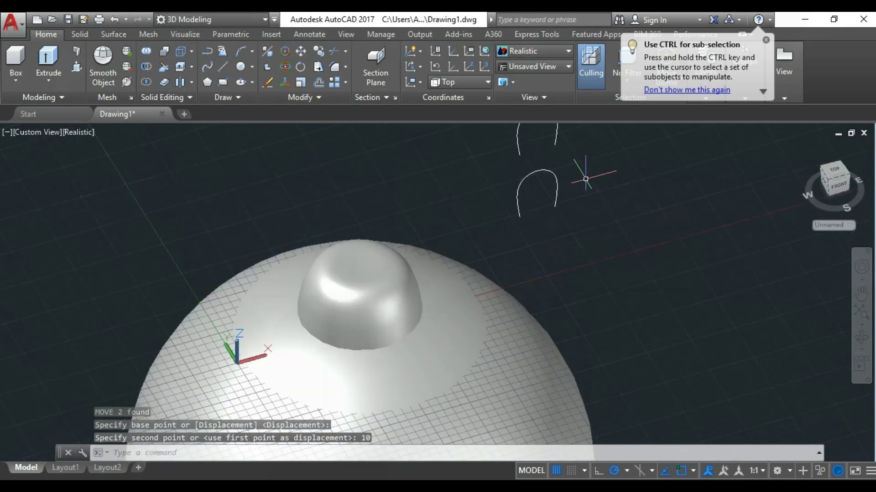
{"action": "scroll", "coordinate": [586, 183], "scroll_direction": "up", "scroll_amount": 3}
- Draw a small circle centered on the arch's lower end
{"action": "left_click", "coordinate": [240, 66]}
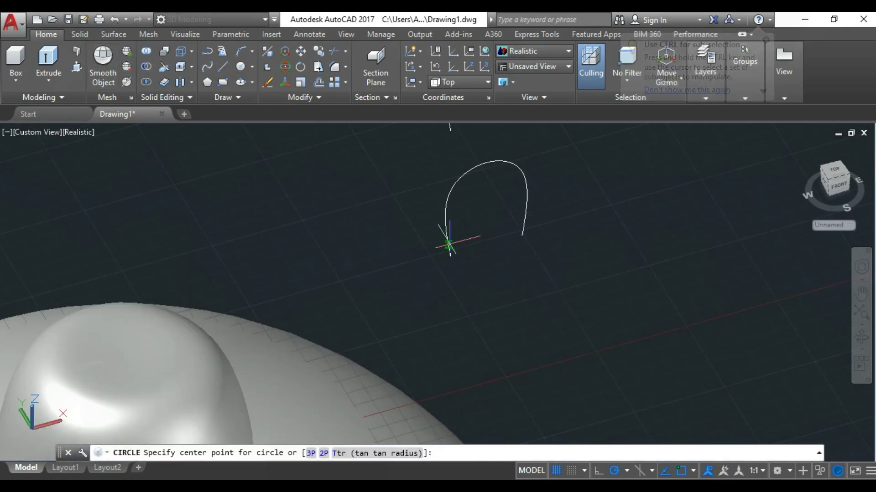
{"action": "left_click", "coordinate": [451, 256]}
{"action": "scroll", "coordinate": [453, 253], "scroll_direction": "up", "scroll_amount": 3}
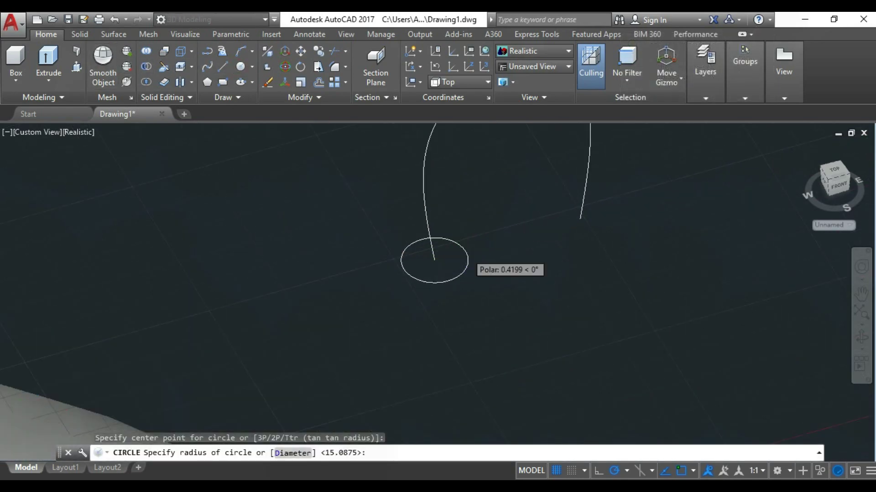
{"action": "scroll", "coordinate": [438, 260], "scroll_direction": "up", "scroll_amount": 3}
{"action": "left_click", "coordinate": [425, 266]}
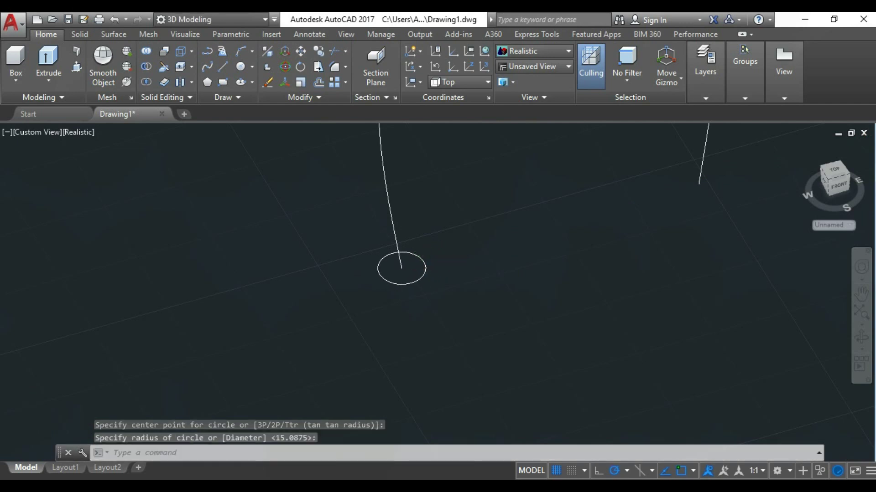
{"action": "scroll", "coordinate": [429, 269], "scroll_direction": "down", "scroll_amount": 5}
{"action": "scroll", "coordinate": [438, 287], "scroll_direction": "down", "scroll_amount": 3}
{"action": "scroll", "coordinate": [442, 290], "scroll_direction": "up", "scroll_amount": 3}
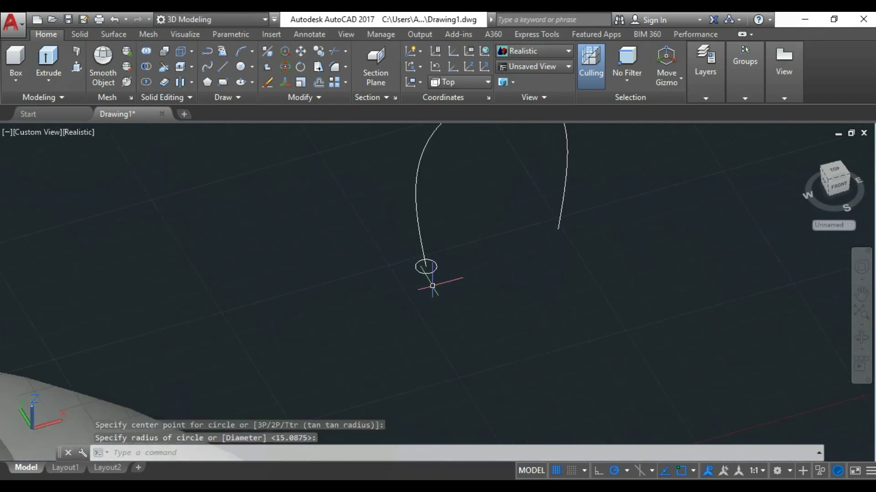
{"action": "scroll", "coordinate": [431, 281], "scroll_direction": "up", "scroll_amount": 3}
- Copy the small circle from its centre to the arch's other lower end
{"action": "left_click", "coordinate": [429, 256]}
{"action": "left_click", "coordinate": [425, 253]}
{"action": "scroll", "coordinate": [411, 228], "scroll_direction": "up", "scroll_amount": 2}
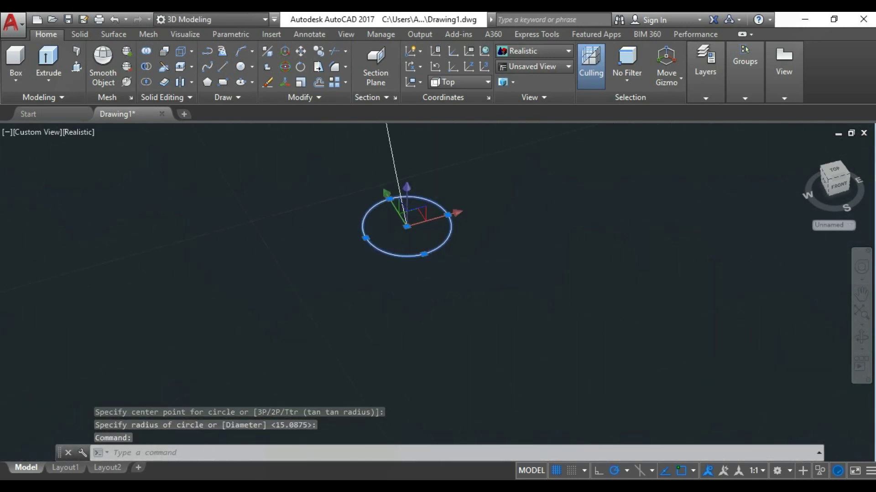
{"action": "left_click", "coordinate": [423, 253]}
{"action": "scroll", "coordinate": [427, 265], "scroll_direction": "down", "scroll_amount": 3}
{"action": "scroll", "coordinate": [431, 305], "scroll_direction": "down", "scroll_amount": 2}
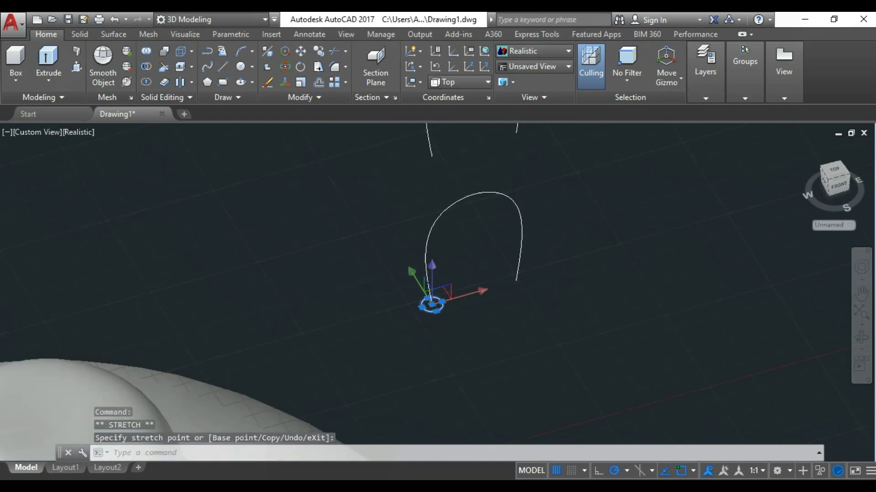
{"action": "scroll", "coordinate": [431, 305], "scroll_direction": "down", "scroll_amount": 3}
{"action": "scroll", "coordinate": [456, 292], "scroll_direction": "up", "scroll_amount": 2}
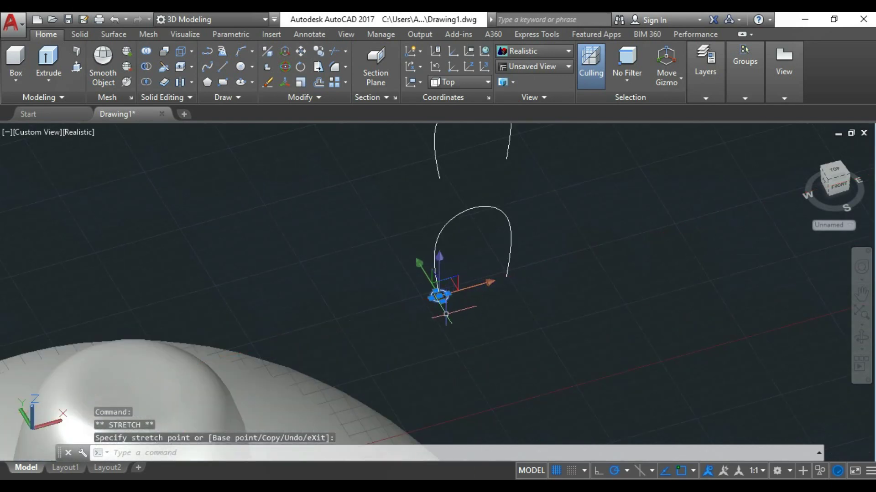
{"action": "scroll", "coordinate": [447, 315], "scroll_direction": "up", "scroll_amount": 1}
{"action": "right_click", "coordinate": [445, 301]}
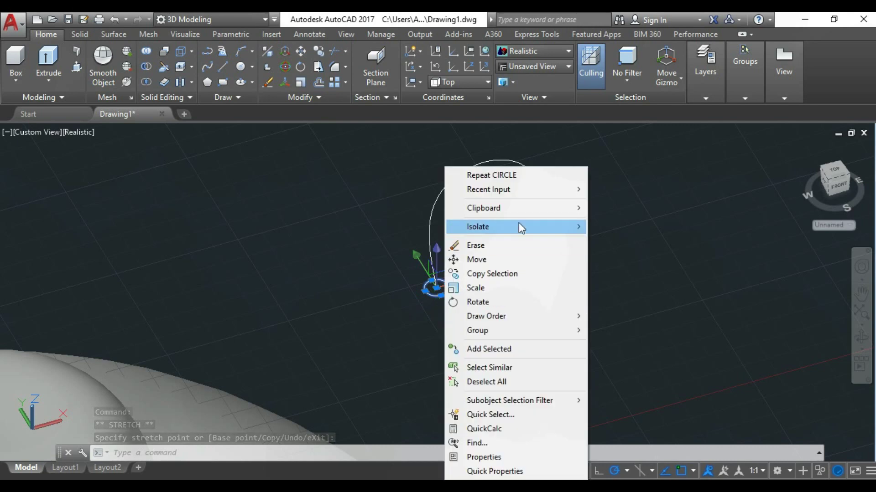
{"action": "left_click", "coordinate": [479, 260]}
{"action": "scroll", "coordinate": [418, 283], "scroll_direction": "up", "scroll_amount": 3}
{"action": "left_click", "coordinate": [379, 282]}
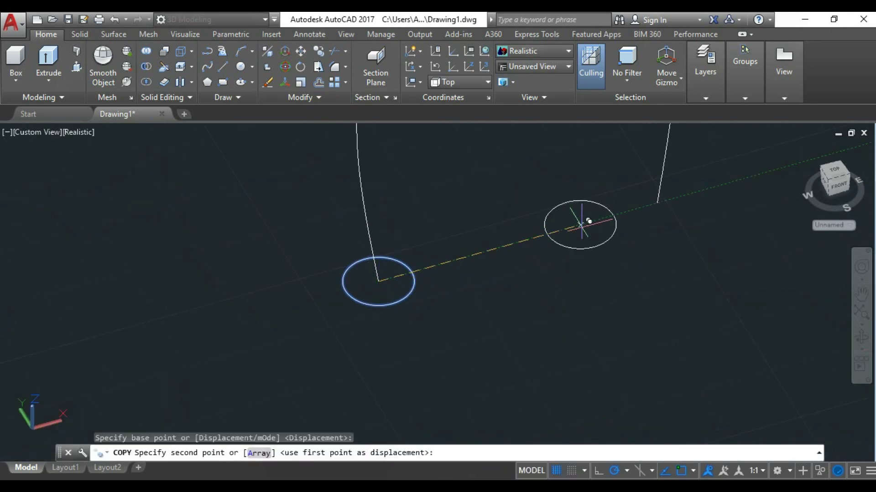
{"action": "left_click", "coordinate": [658, 203]}
{"action": "scroll", "coordinate": [605, 258], "scroll_direction": "down", "scroll_amount": 5}
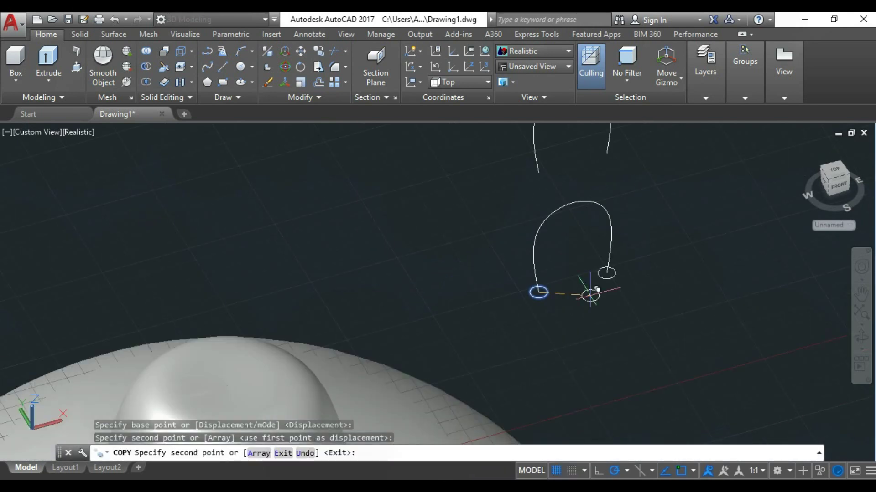
{"action": "key", "text": "Escape"}
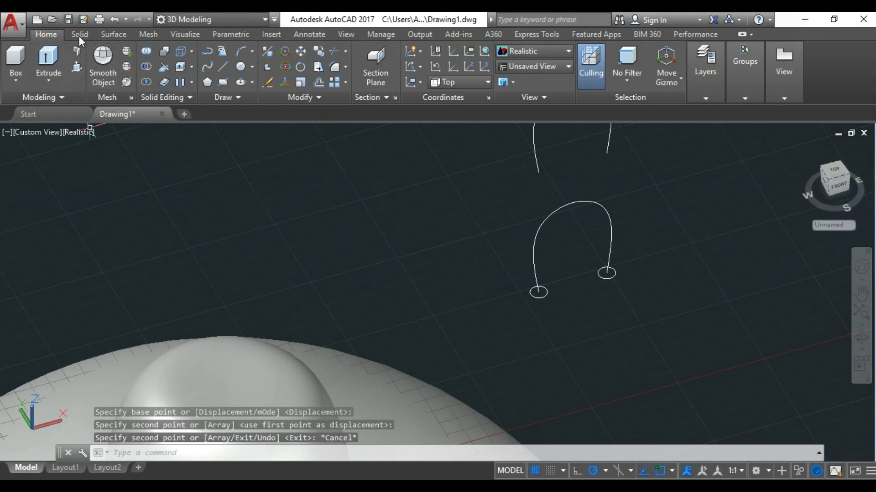
{"action": "left_click", "coordinate": [79, 35]}
- Attempt a loft between the two small circles using the Surface tools
{"action": "left_click", "coordinate": [114, 36]}
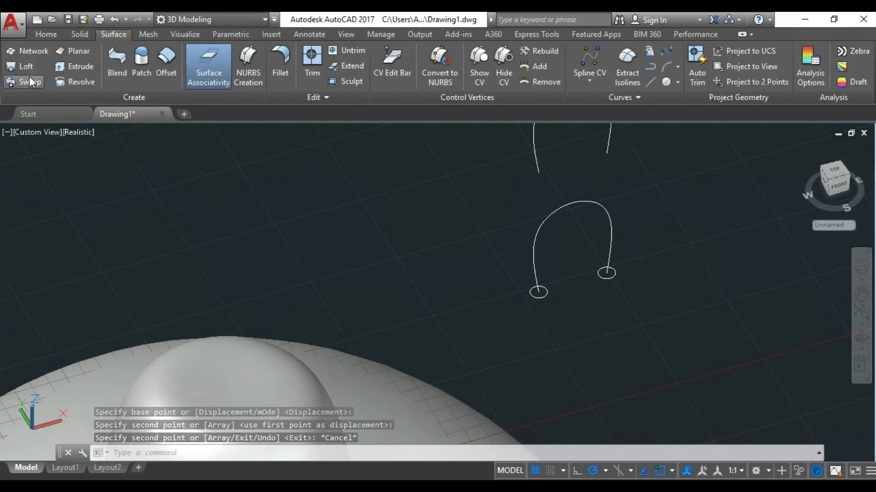
{"action": "left_click", "coordinate": [20, 67]}
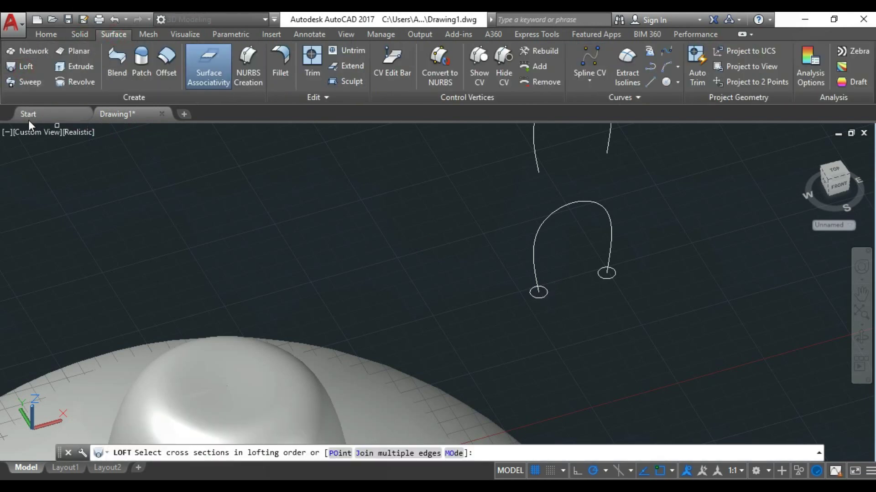
{"action": "left_click", "coordinate": [545, 295]}
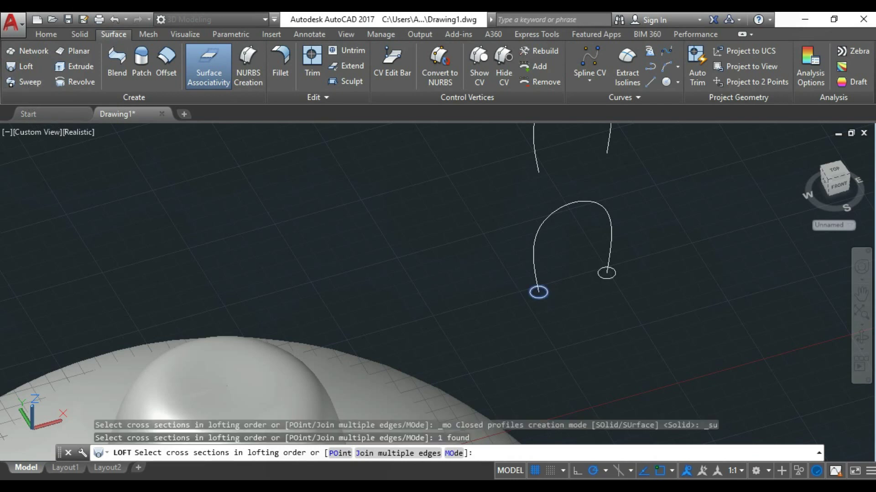
{"action": "left_click", "coordinate": [604, 278]}
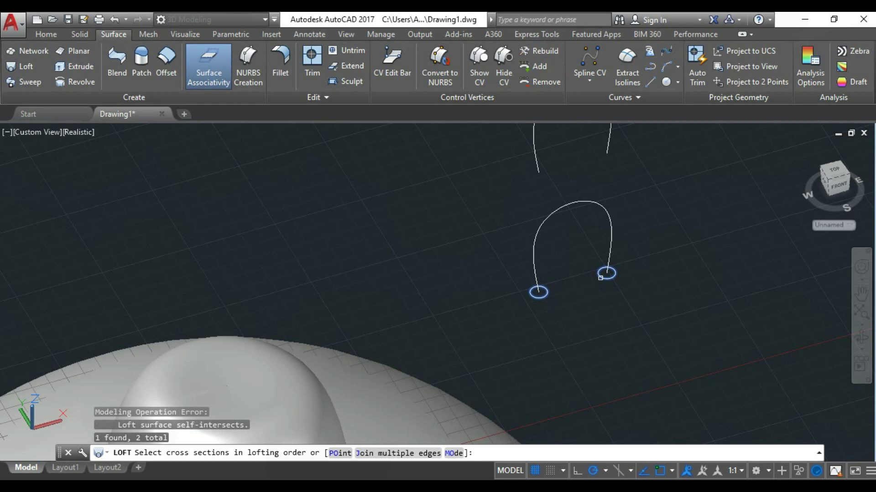
{"action": "key", "text": "Return"}
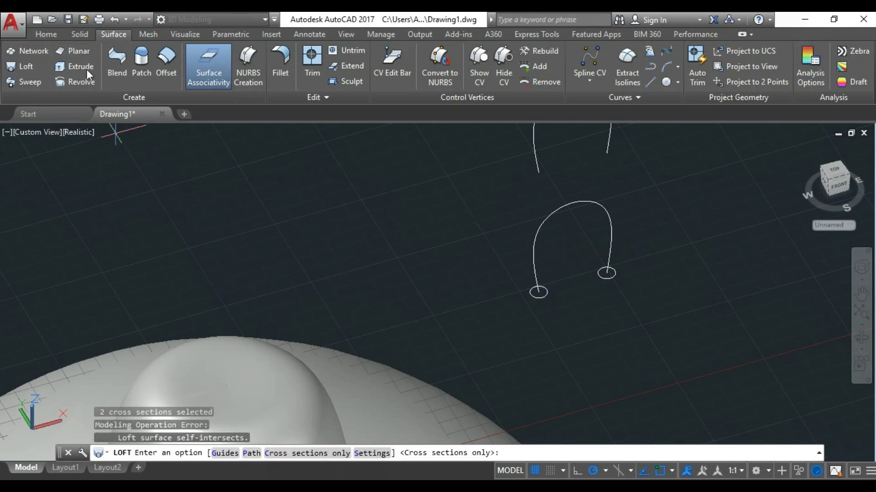
- Sweep the left circle along the arch into a solid tube, then select the leftover right circle
{"action": "left_click", "coordinate": [28, 81]}
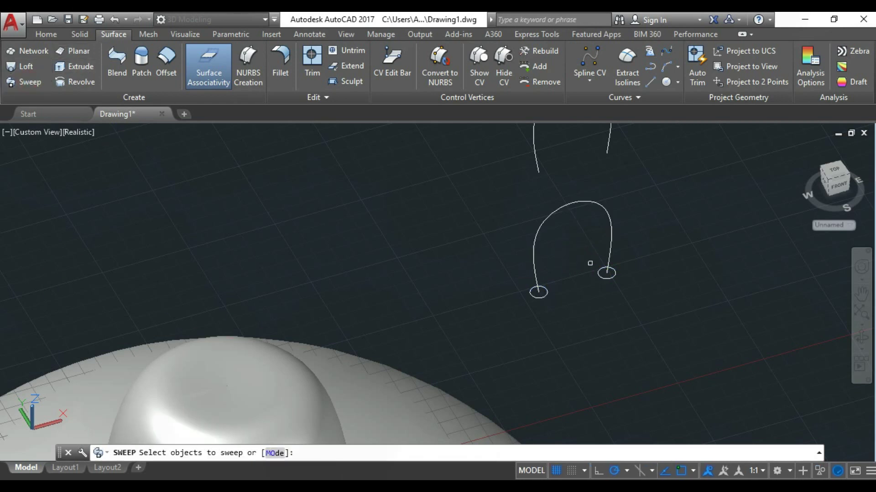
{"action": "left_click", "coordinate": [547, 290]}
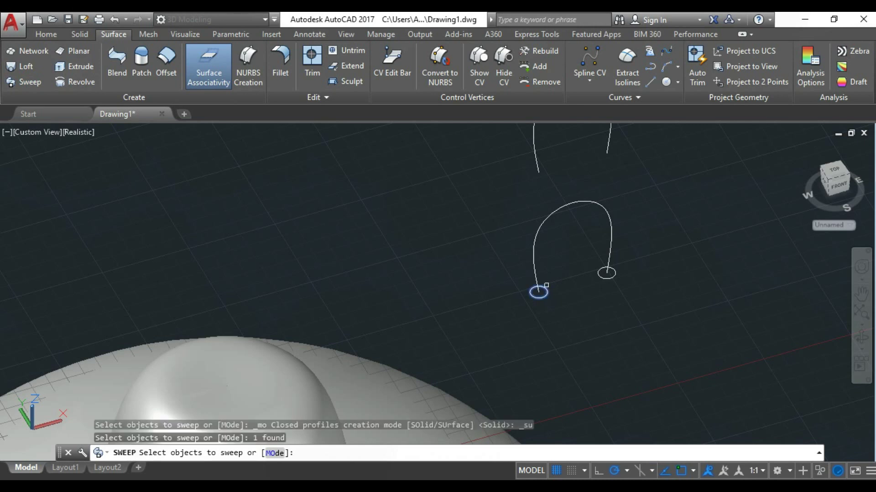
{"action": "key", "text": "Return"}
{"action": "left_click", "coordinate": [546, 222]}
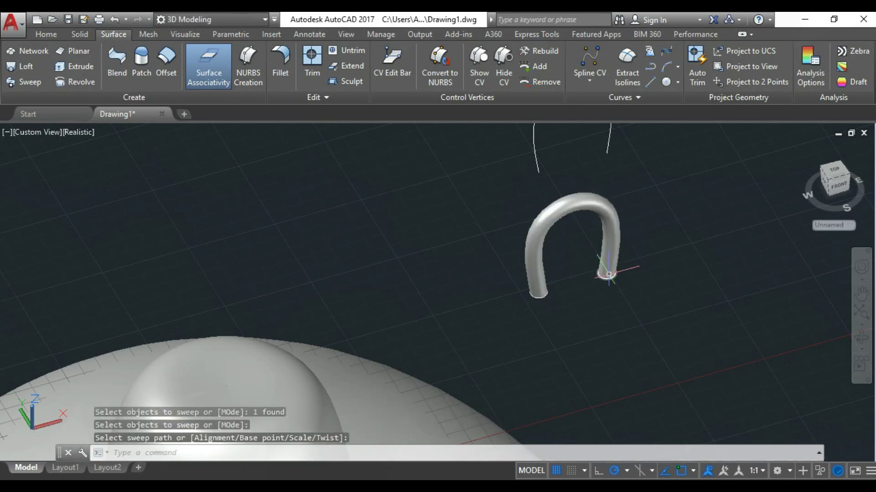
{"action": "left_click", "coordinate": [610, 278]}
- Delete the leftover circle and inspect the new tube by selecting it
{"action": "key", "text": "Delete"}
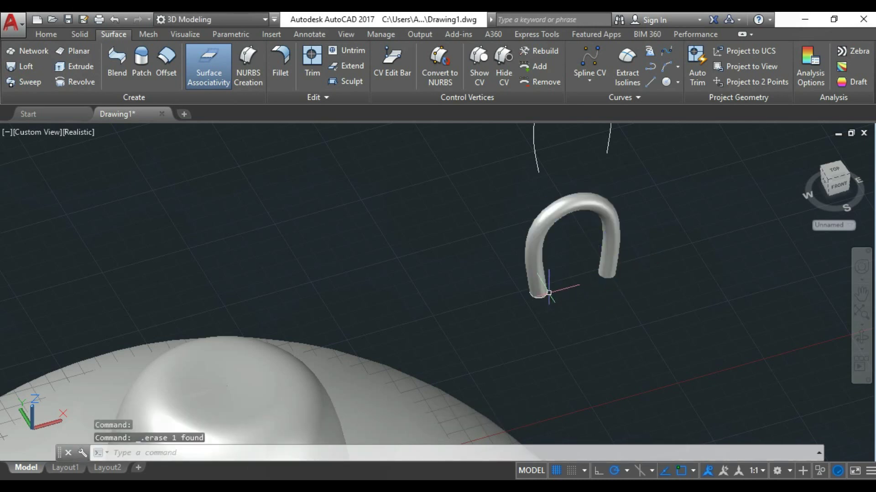
{"action": "left_click", "coordinate": [539, 300]}
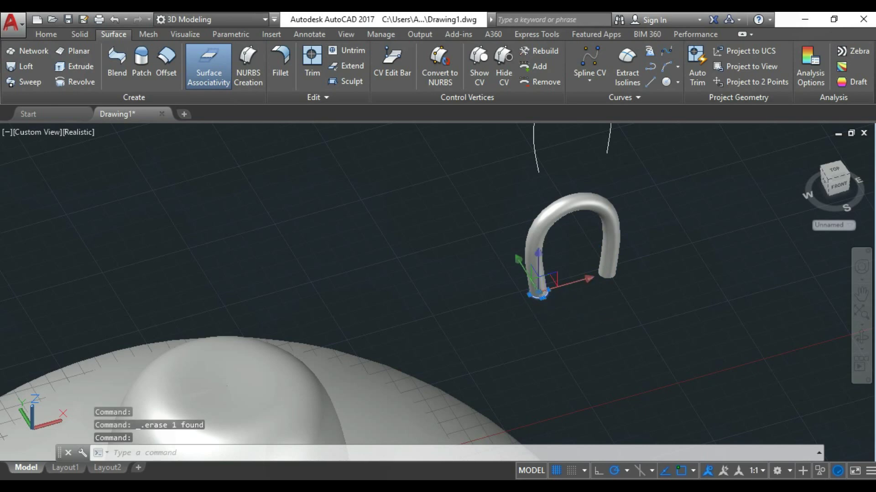
{"action": "key", "text": "Escape"}
{"action": "scroll", "coordinate": [586, 313], "scroll_direction": "down", "scroll_amount": 3}
{"action": "scroll", "coordinate": [586, 314], "scroll_direction": "up", "scroll_amount": 2}
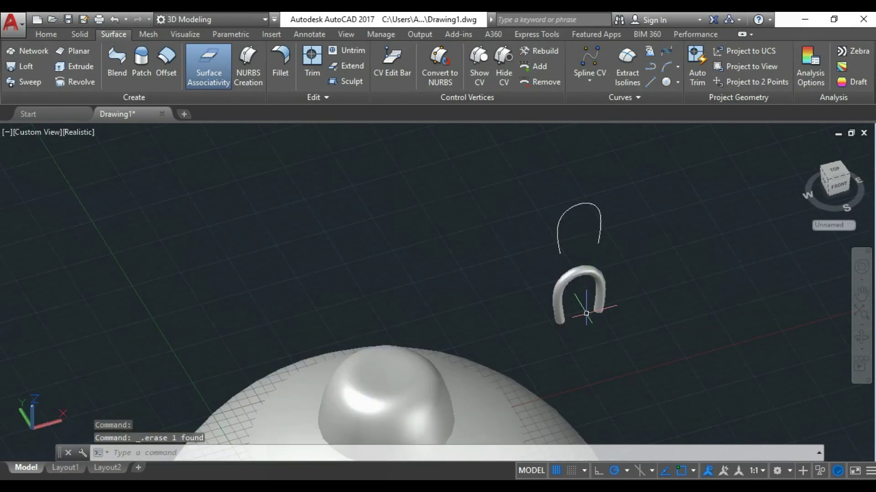
{"action": "scroll", "coordinate": [579, 292], "scroll_direction": "down", "scroll_amount": 1}
{"action": "left_click", "coordinate": [569, 290]}
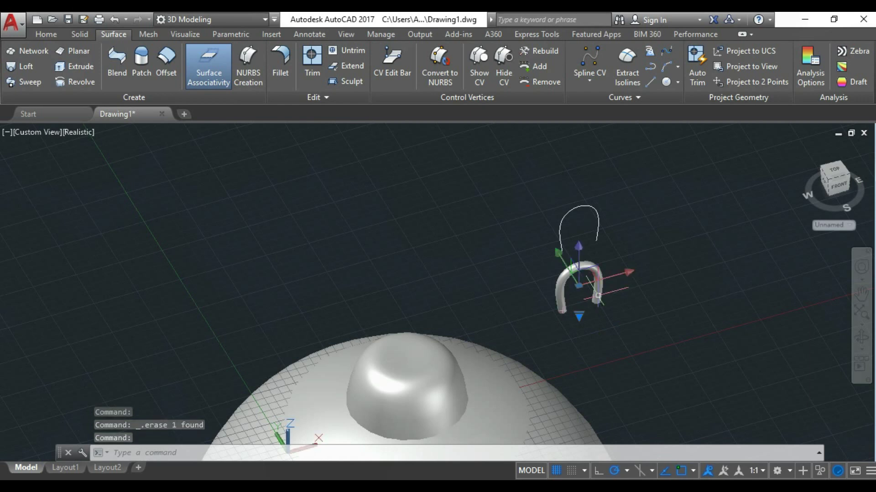
{"action": "key", "text": "Escape"}
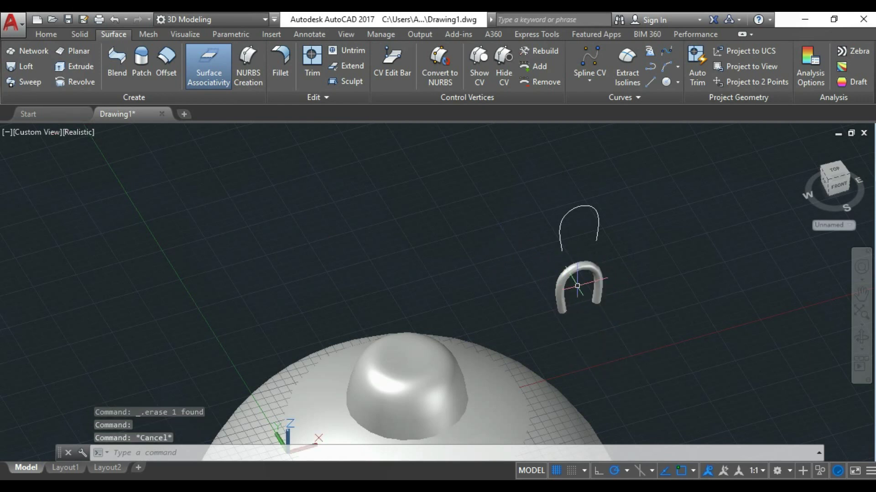
- Move the tube 10 units back onto the dome cap
{"action": "left_click", "coordinate": [595, 280]}
{"action": "type", "text": "m"}
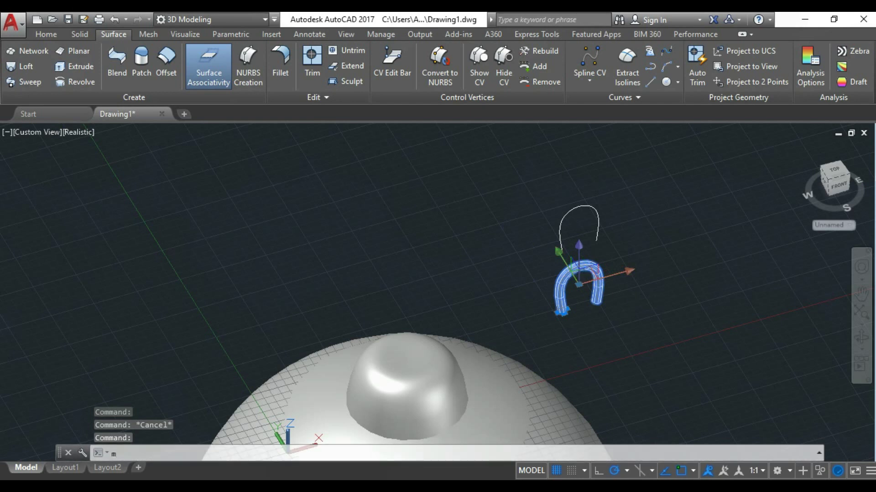
{"action": "key", "text": "Return"}
{"action": "left_click", "coordinate": [733, 302]}
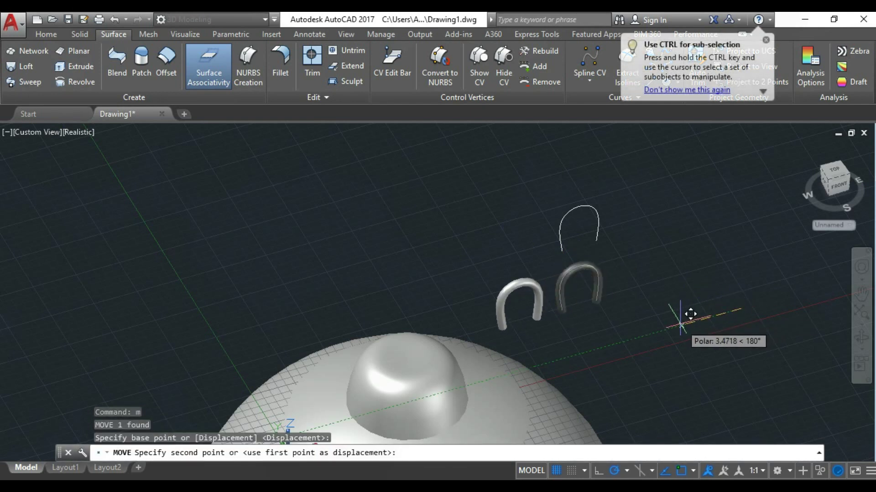
{"action": "type", "text": "10"}
{"action": "key", "text": "Return"}
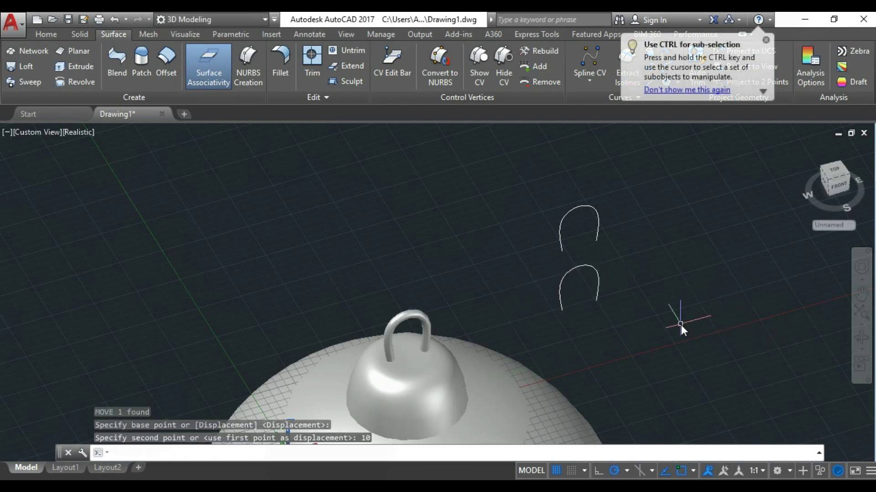
- Erase the spare lower arch curve
{"action": "left_click", "coordinate": [596, 270]}
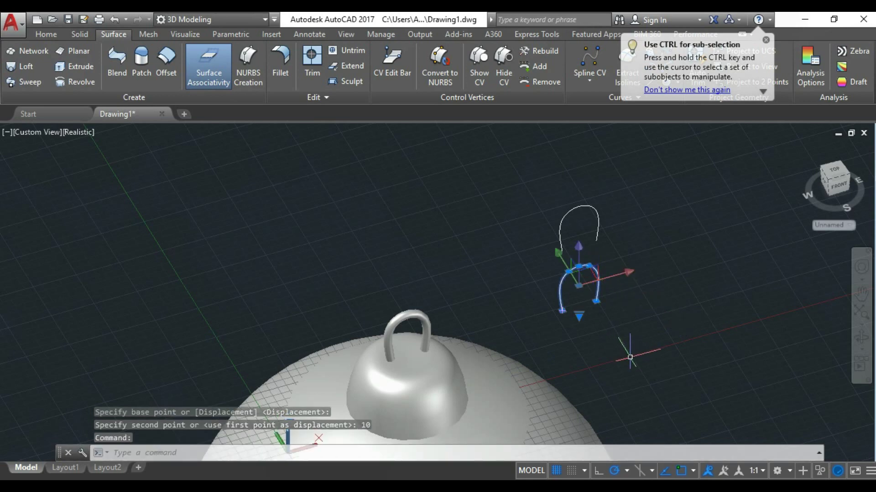
{"action": "key", "text": "Delete"}
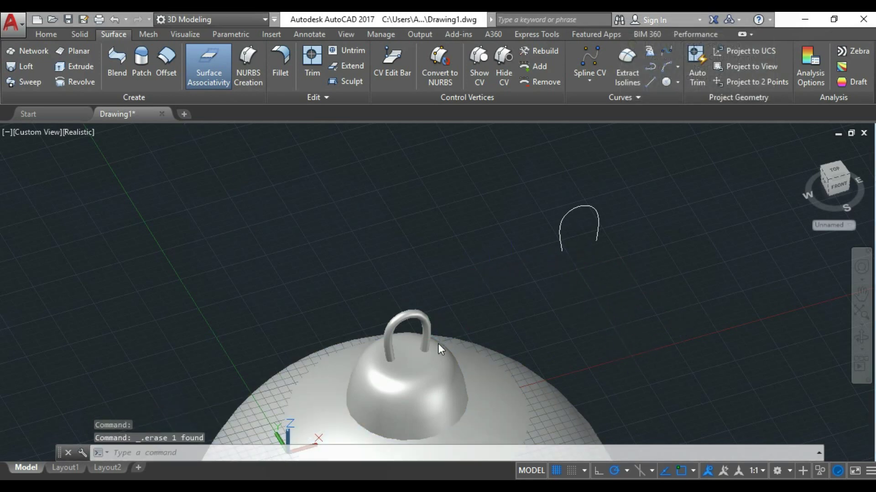
{"action": "scroll", "coordinate": [438, 343], "scroll_direction": "up", "scroll_amount": 5}
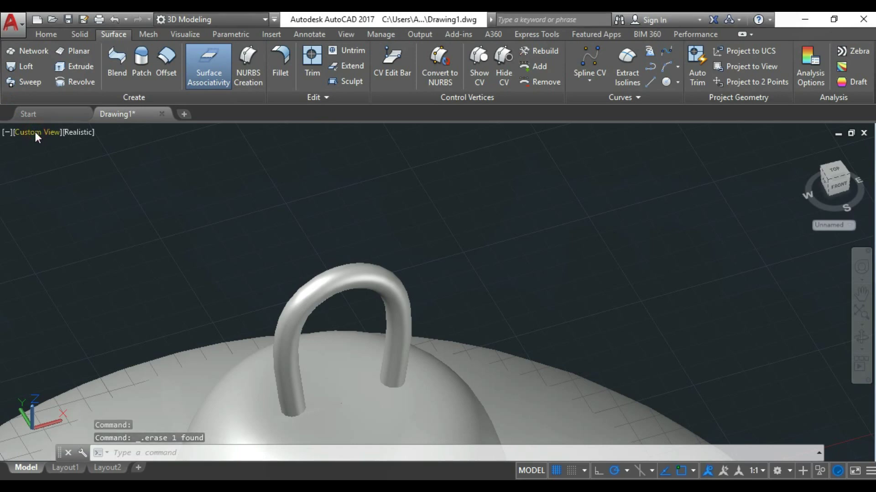
{"action": "left_click", "coordinate": [40, 134]}
- Switch to the Front view and select the hanger loop
{"action": "left_click", "coordinate": [86, 222]}
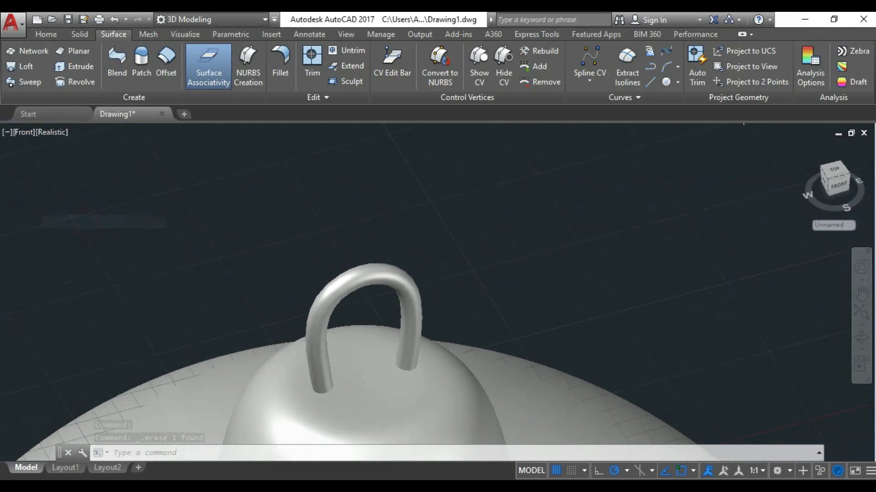
{"action": "scroll", "coordinate": [379, 156], "scroll_direction": "up", "scroll_amount": 2}
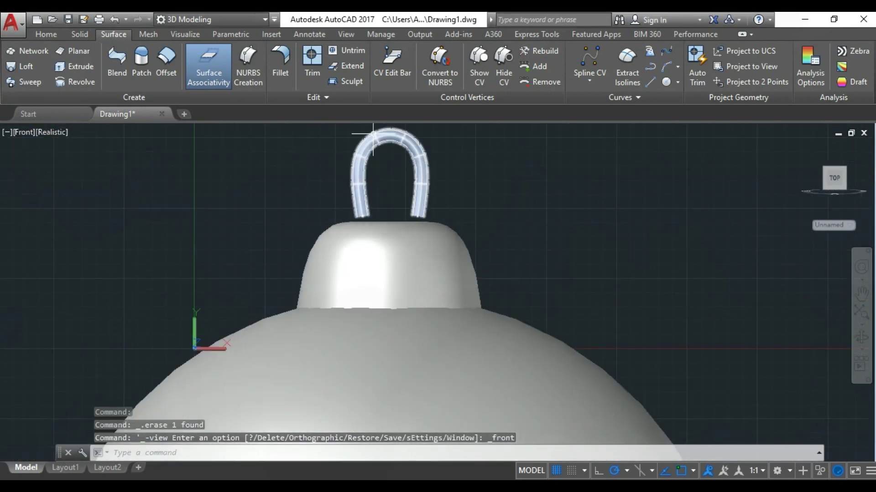
{"action": "left_click", "coordinate": [379, 157]}
{"action": "scroll", "coordinate": [323, 146], "scroll_direction": "down", "scroll_amount": 2}
{"action": "scroll", "coordinate": [316, 145], "scroll_direction": "up", "scroll_amount": 2}
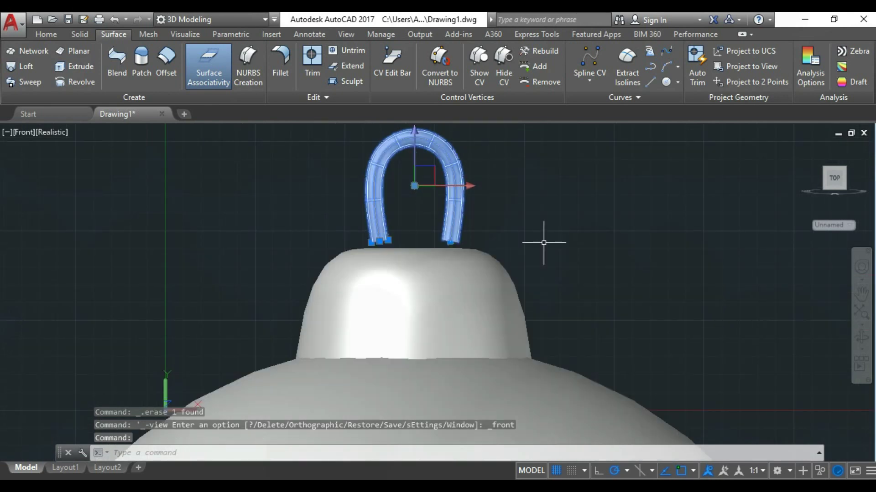
{"action": "type", "text": "m"}
- Move the hanger loop slightly down so its legs sit on the cap top
{"action": "key", "text": "Return"}
{"action": "left_click", "coordinate": [622, 203]}
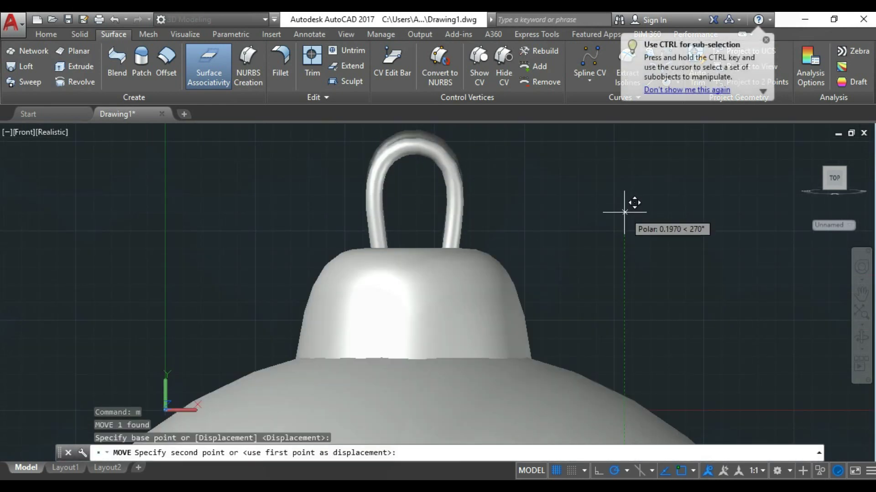
{"action": "left_click", "coordinate": [623, 214]}
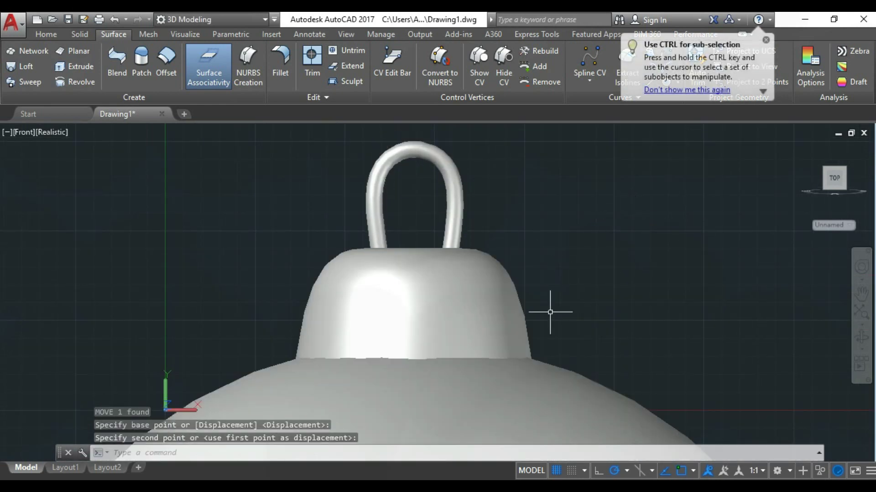
{"action": "scroll", "coordinate": [456, 292], "scroll_direction": "down", "scroll_amount": 3}
{"action": "scroll", "coordinate": [410, 292], "scroll_direction": "down", "scroll_amount": 2}
{"action": "scroll", "coordinate": [406, 292], "scroll_direction": "down", "scroll_amount": 2}
{"action": "scroll", "coordinate": [501, 255], "scroll_direction": "up", "scroll_amount": 3}
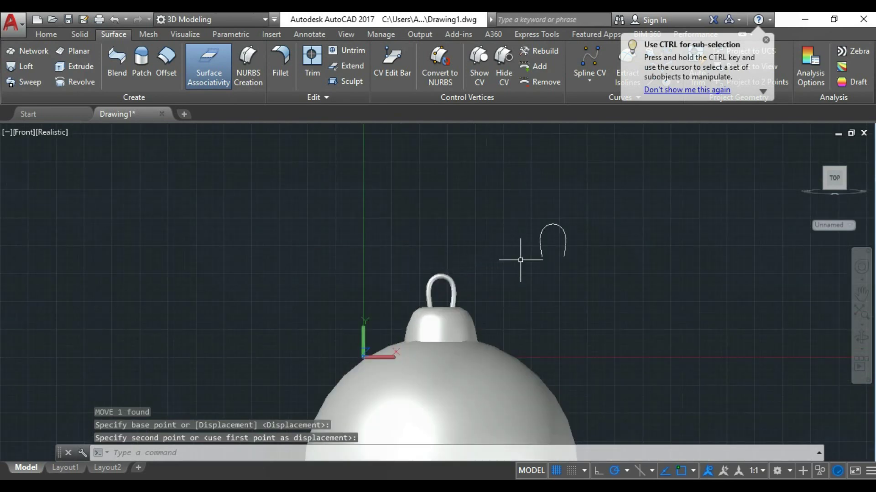
{"action": "scroll", "coordinate": [570, 218], "scroll_direction": "up", "scroll_amount": 3}
- Select the small arch spline and stretch its top grip upward into a tall point
{"action": "left_click", "coordinate": [579, 216]}
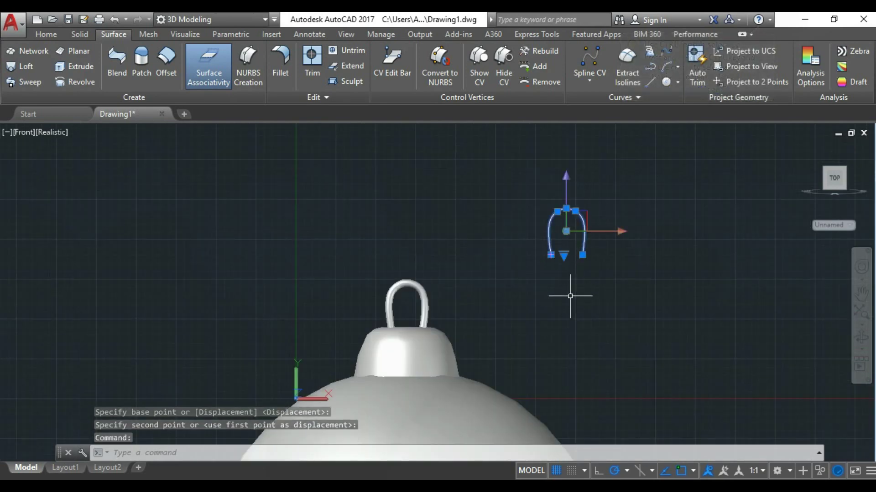
{"action": "scroll", "coordinate": [585, 207], "scroll_direction": "up", "scroll_amount": 3}
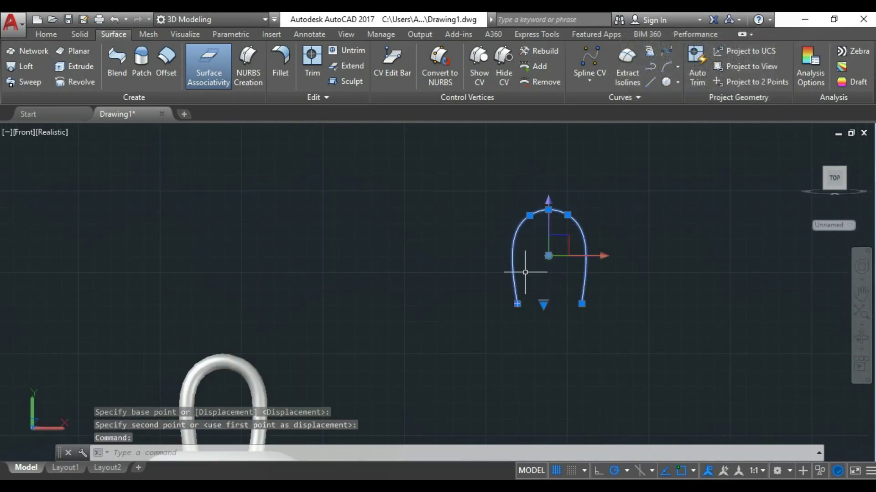
{"action": "left_click", "coordinate": [548, 209]}
{"action": "scroll", "coordinate": [549, 202], "scroll_direction": "down", "scroll_amount": 4}
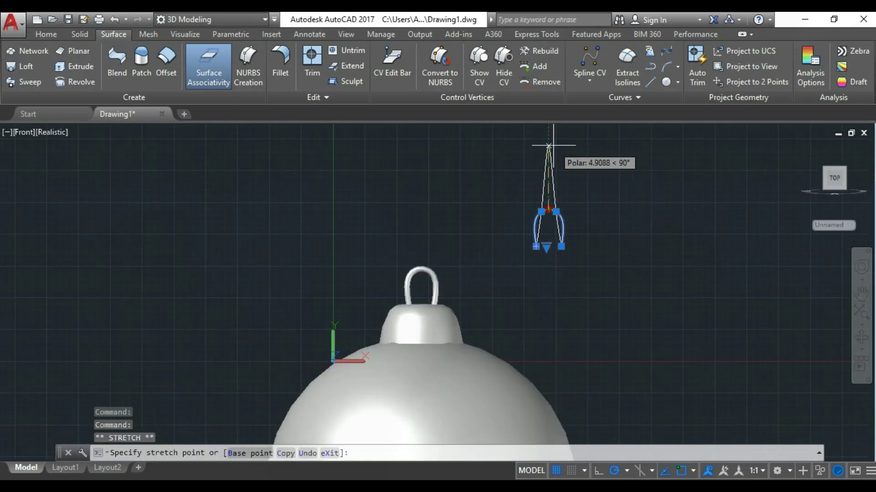
{"action": "scroll", "coordinate": [547, 140], "scroll_direction": "up", "scroll_amount": 4}
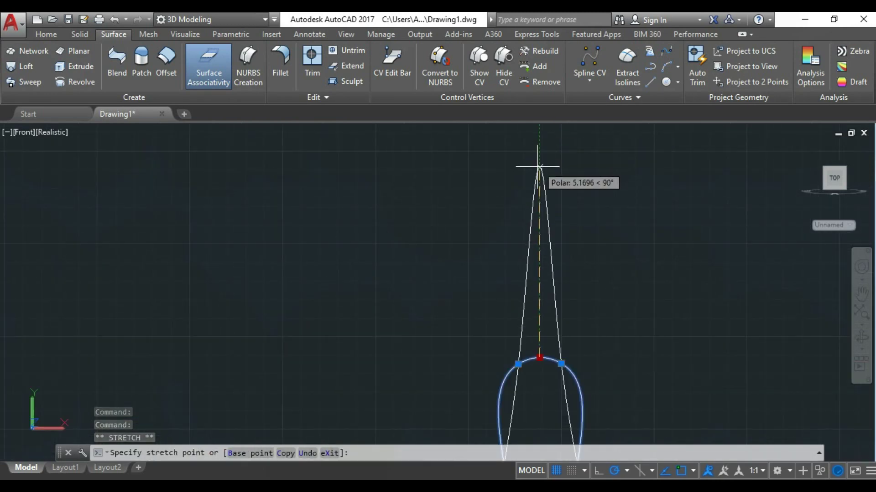
{"action": "left_click", "coordinate": [539, 167]}
{"action": "scroll", "coordinate": [552, 230], "scroll_direction": "down", "scroll_amount": 2}
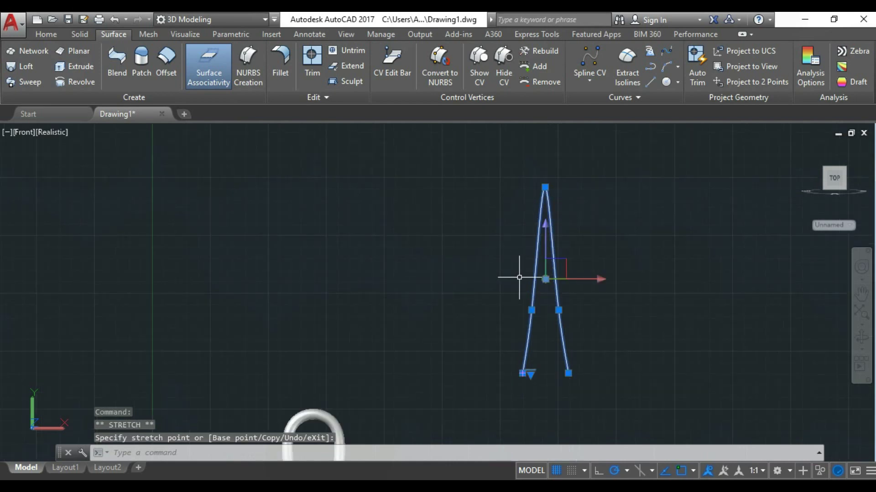
- Stretch the side grips to round the arch into a narrow, tall loop with open bottom ends
{"action": "left_click", "coordinate": [532, 310]}
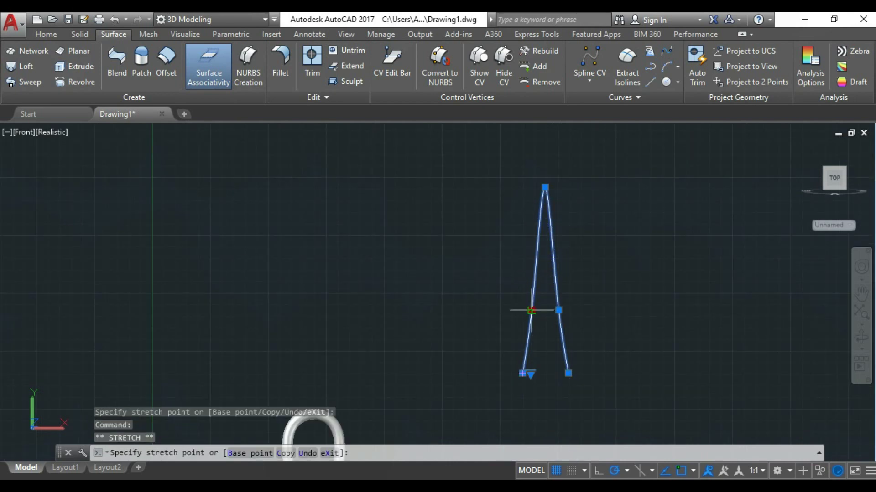
{"action": "left_click", "coordinate": [534, 193]}
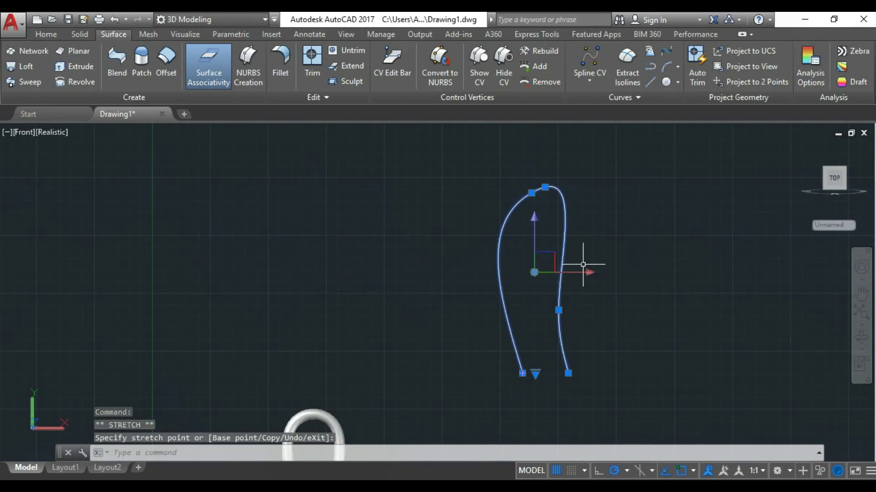
{"action": "left_click", "coordinate": [558, 310]}
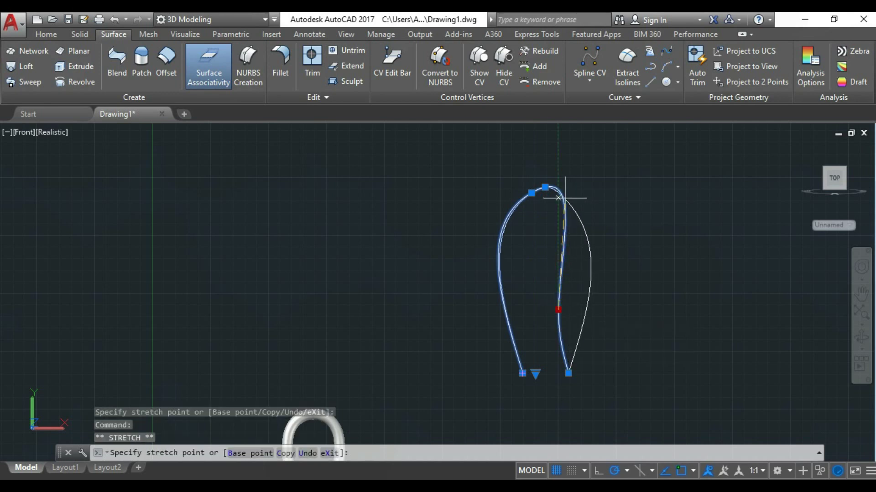
{"action": "scroll", "coordinate": [564, 189], "scroll_direction": "up", "scroll_amount": 2}
{"action": "scroll", "coordinate": [564, 188], "scroll_direction": "up", "scroll_amount": 2}
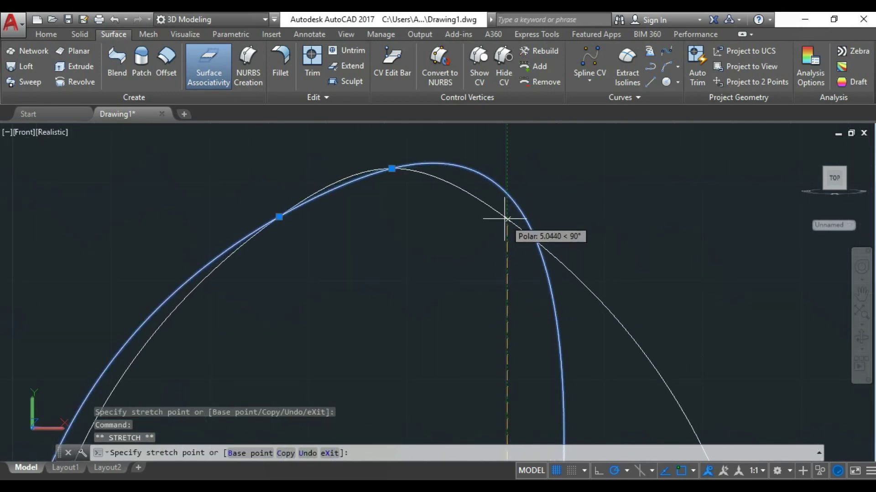
{"action": "left_click", "coordinate": [507, 217]}
{"action": "scroll", "coordinate": [508, 169], "scroll_direction": "down", "scroll_amount": 5}
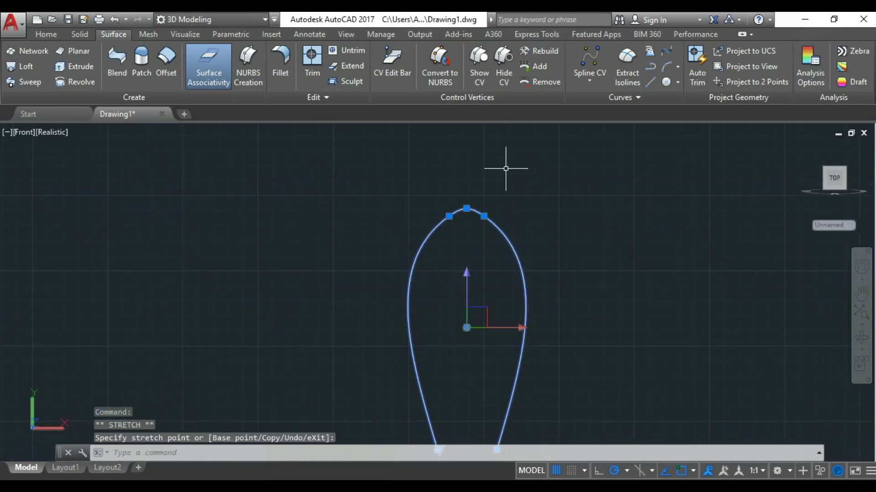
{"action": "scroll", "coordinate": [510, 162], "scroll_direction": "down", "scroll_amount": 4}
{"action": "scroll", "coordinate": [485, 264], "scroll_direction": "up", "scroll_amount": 3}
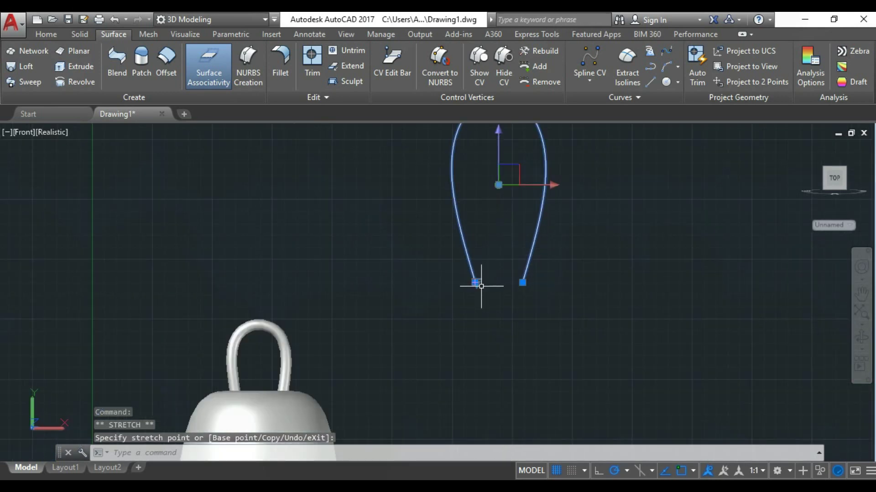
{"action": "scroll", "coordinate": [479, 289], "scroll_direction": "up", "scroll_amount": 3}
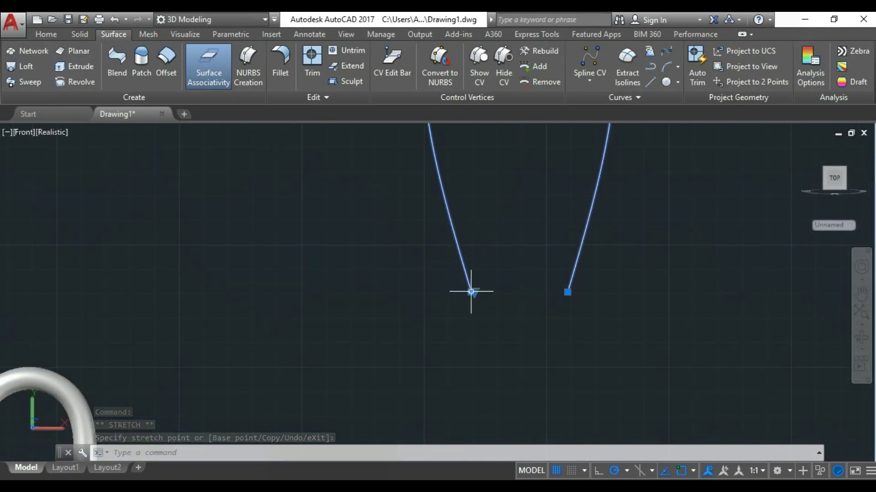
{"action": "scroll", "coordinate": [549, 241], "scroll_direction": "down", "scroll_amount": 3}
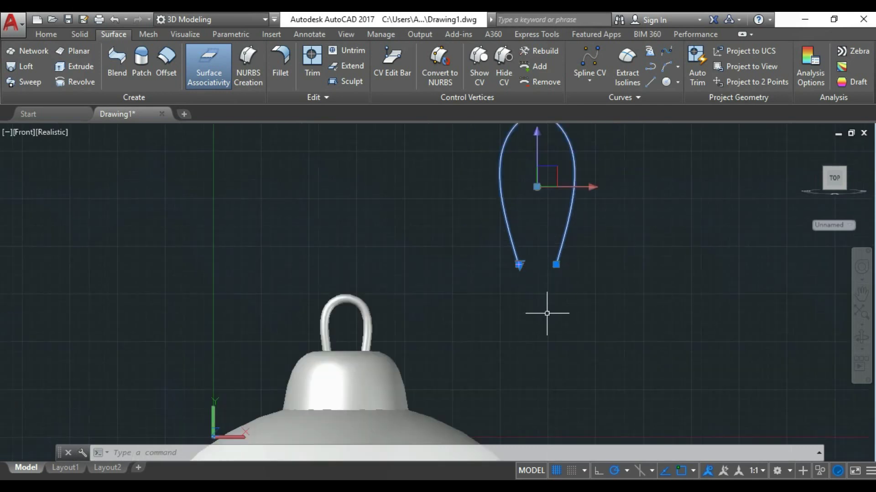
{"action": "scroll", "coordinate": [547, 313], "scroll_direction": "down", "scroll_amount": 2}
{"action": "scroll", "coordinate": [531, 246], "scroll_direction": "up", "scroll_amount": 3}
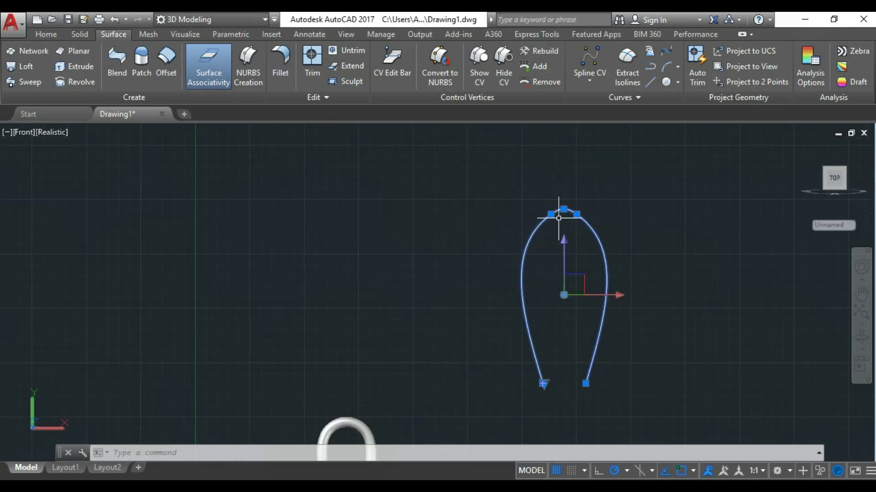
- Add two fit points to the spline, one at the apex and one lower on the right
{"action": "mouse_move", "coordinate": [562, 210]}
{"action": "left_click", "coordinate": [591, 250]}
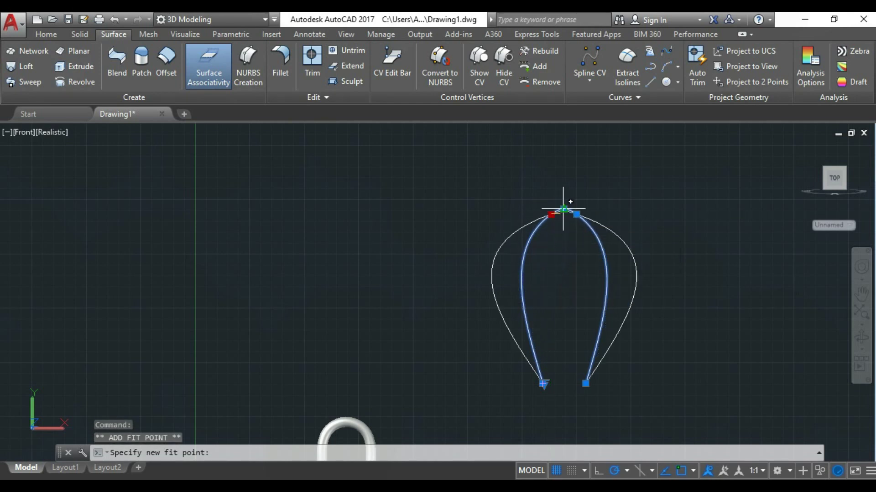
{"action": "scroll", "coordinate": [566, 204], "scroll_direction": "up", "scroll_amount": 5}
{"action": "scroll", "coordinate": [528, 214], "scroll_direction": "up", "scroll_amount": 2}
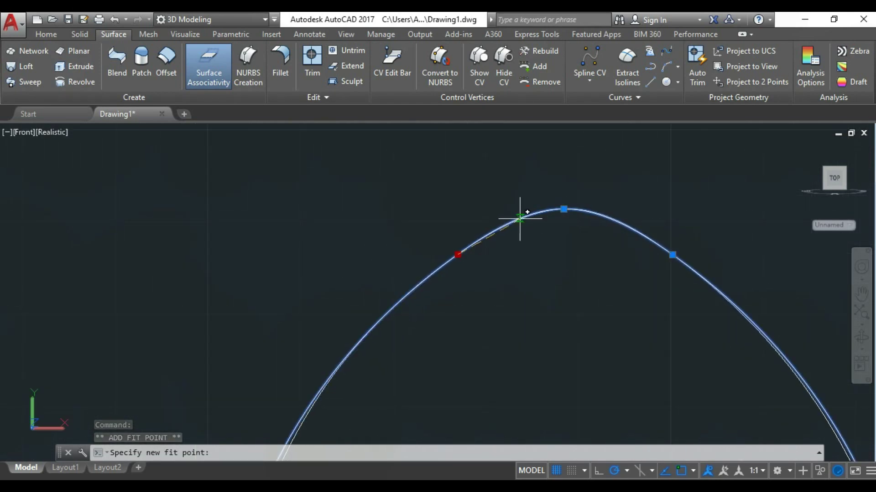
{"action": "left_click", "coordinate": [519, 219]}
{"action": "mouse_move", "coordinate": [672, 255]}
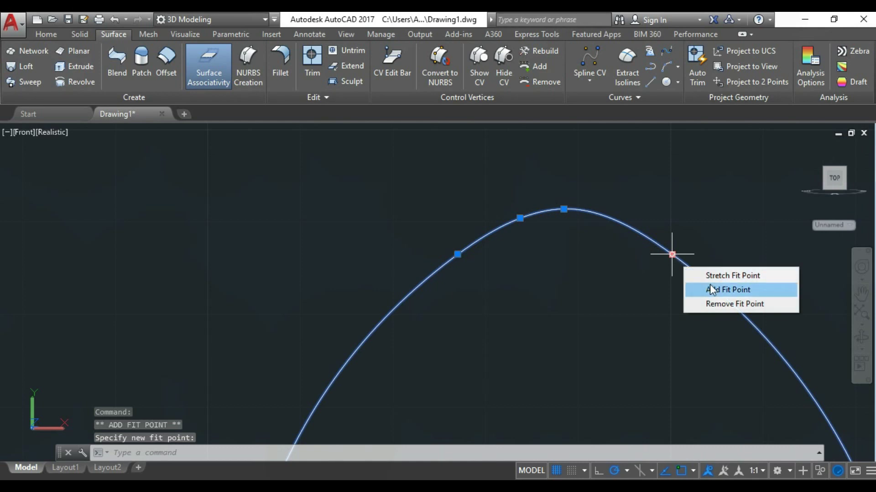
{"action": "left_click", "coordinate": [713, 290]}
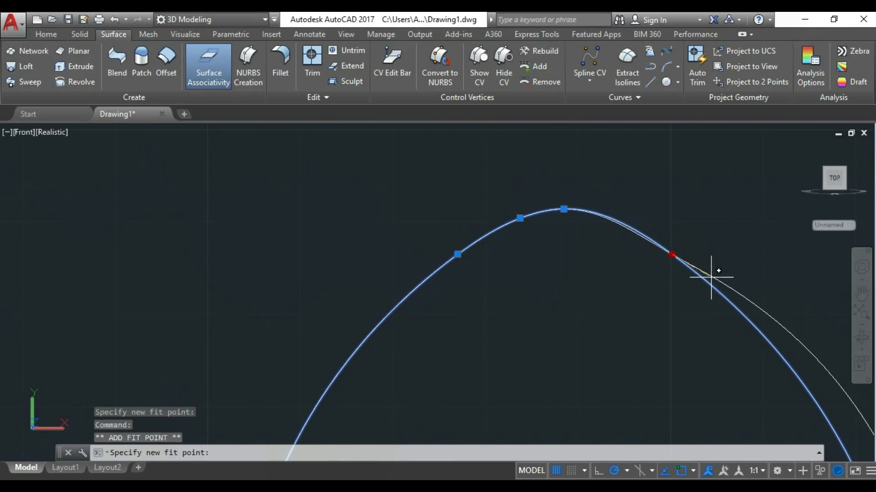
{"action": "scroll", "coordinate": [652, 247], "scroll_direction": "down", "scroll_amount": 4}
{"action": "scroll", "coordinate": [653, 246], "scroll_direction": "down", "scroll_amount": 3}
{"action": "scroll", "coordinate": [651, 237], "scroll_direction": "down", "scroll_amount": 2}
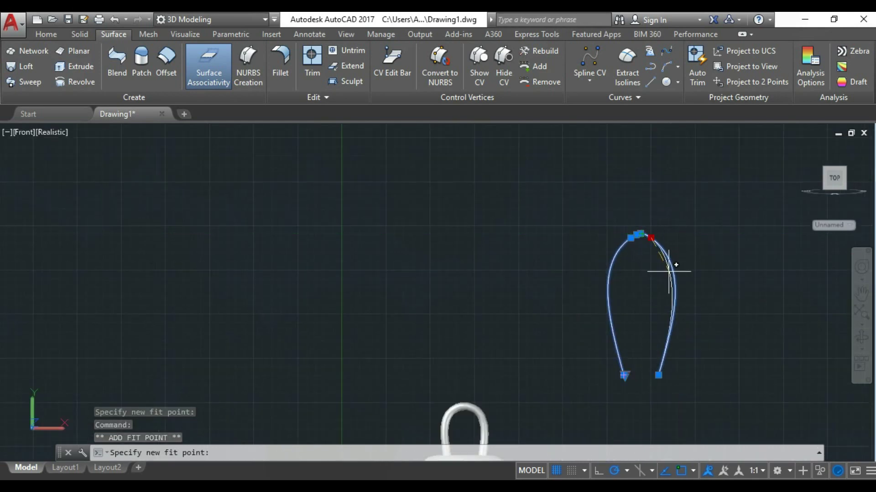
{"action": "scroll", "coordinate": [664, 333], "scroll_direction": "up", "scroll_amount": 3}
{"action": "left_click", "coordinate": [656, 333]}
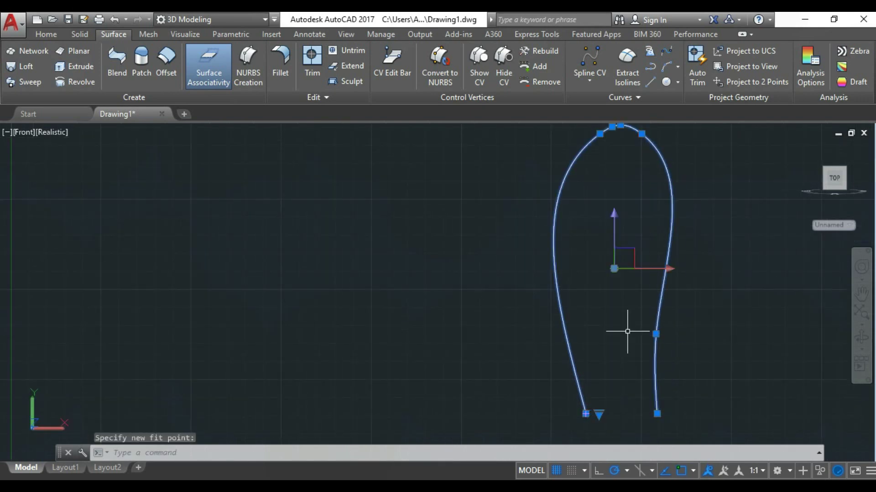
{"action": "scroll", "coordinate": [620, 130], "scroll_direction": "up", "scroll_amount": 1}
{"action": "scroll", "coordinate": [622, 147], "scroll_direction": "down", "scroll_amount": 1}
{"action": "scroll", "coordinate": [615, 155], "scroll_direction": "up", "scroll_amount": 2}
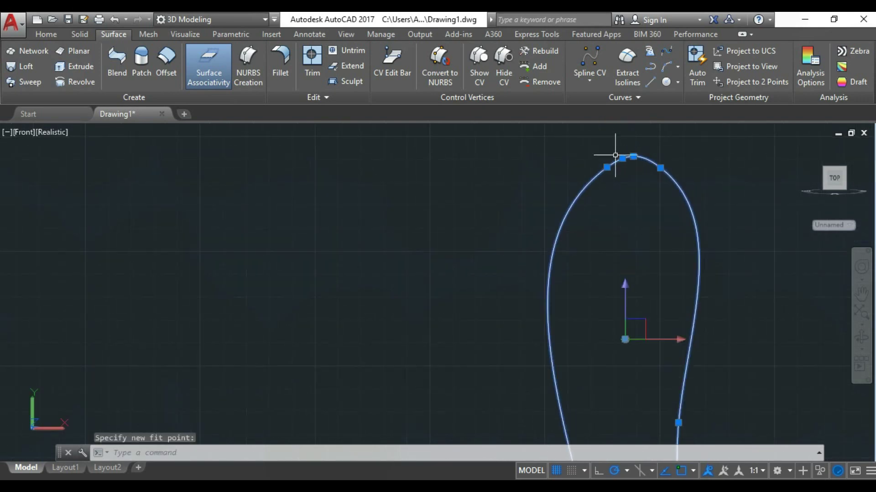
- Reposition the spline's upper-left fit point inward to reshape the top
{"action": "left_click", "coordinate": [606, 167]}
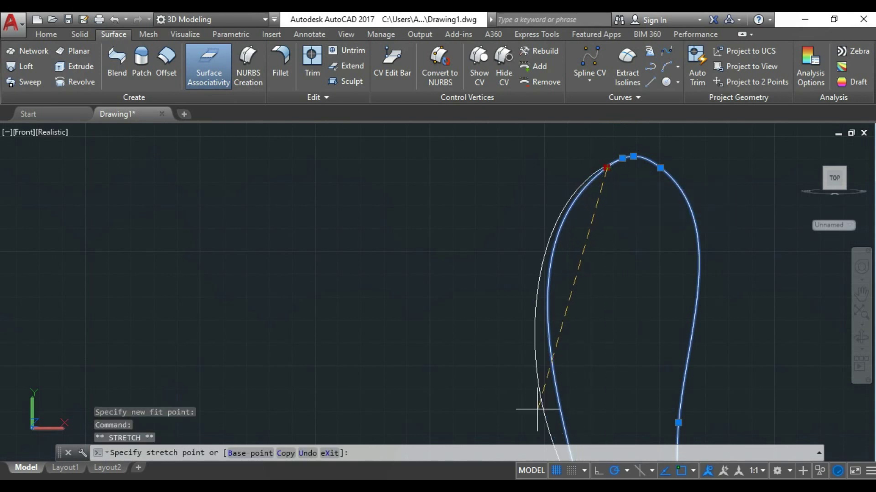
{"action": "scroll", "coordinate": [583, 271], "scroll_direction": "down", "scroll_amount": 2}
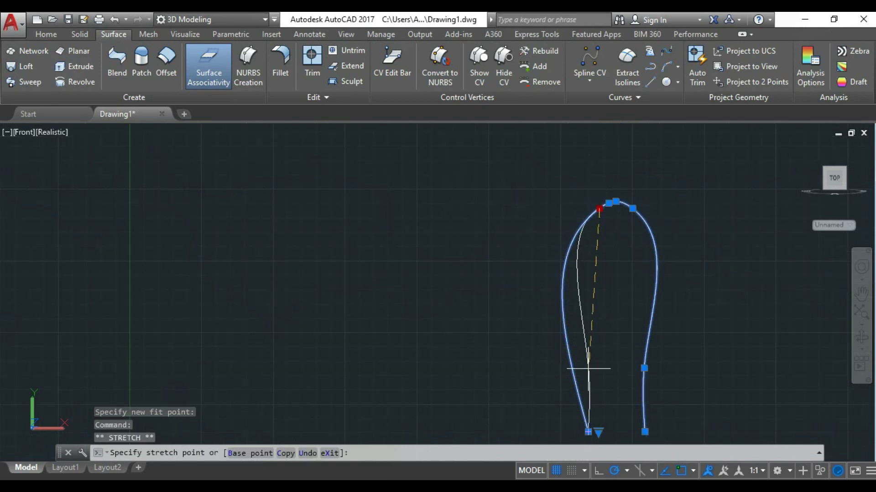
{"action": "key", "text": "Escape"}
{"action": "scroll", "coordinate": [607, 197], "scroll_direction": "up", "scroll_amount": 3}
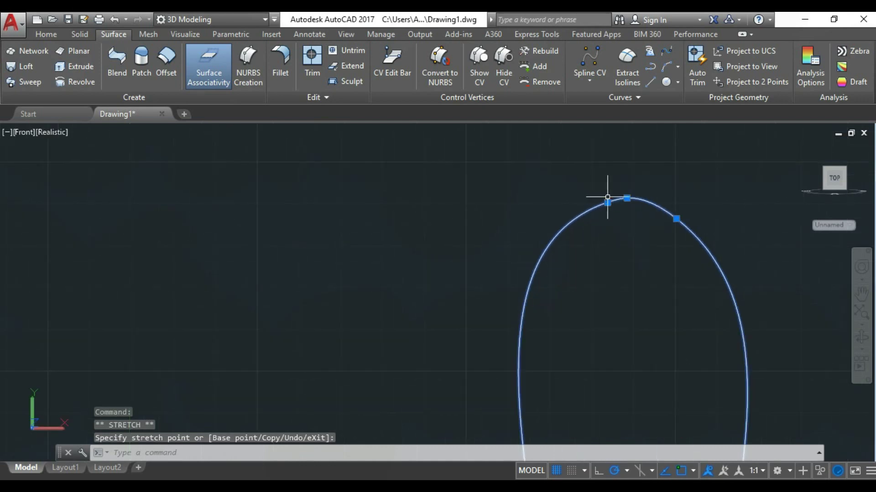
{"action": "left_click", "coordinate": [607, 202]}
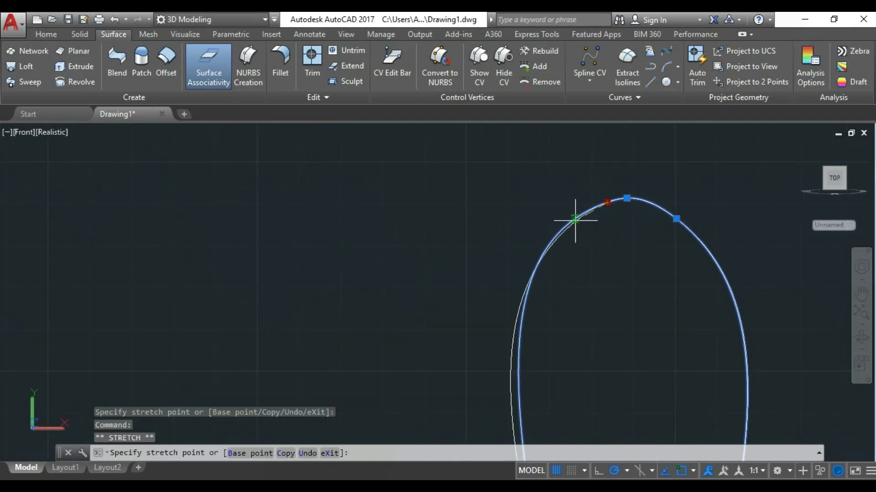
{"action": "left_click", "coordinate": [575, 221]}
{"action": "scroll", "coordinate": [573, 143], "scroll_direction": "down", "scroll_amount": 5}
{"action": "scroll", "coordinate": [579, 189], "scroll_direction": "down", "scroll_amount": 2}
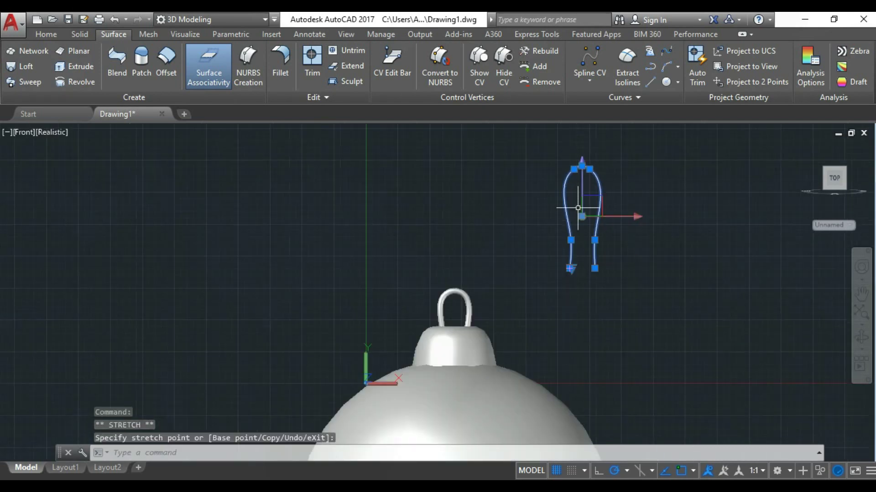
{"action": "scroll", "coordinate": [541, 289], "scroll_direction": "up", "scroll_amount": 5}
- Move the lower-left end, then snap the right end onto it to form a pointed bottom
{"action": "left_click", "coordinate": [539, 288]}
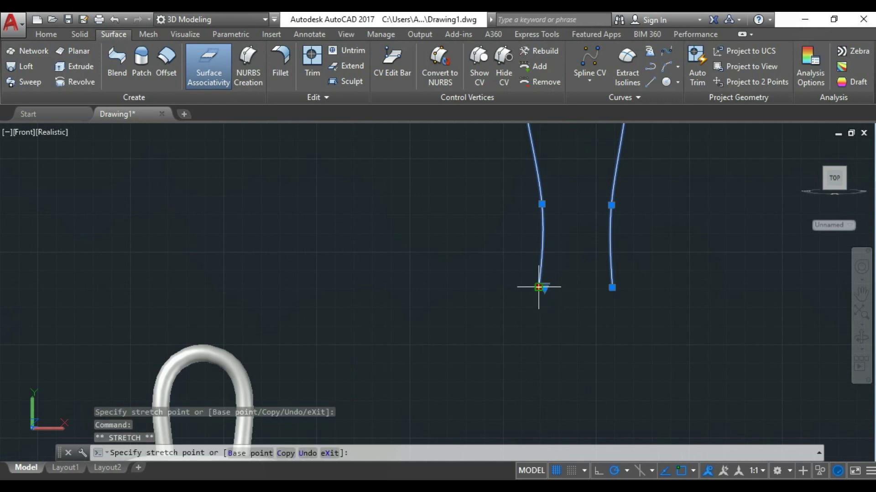
{"action": "left_click", "coordinate": [575, 294]}
{"action": "scroll", "coordinate": [605, 339], "scroll_direction": "down", "scroll_amount": 3}
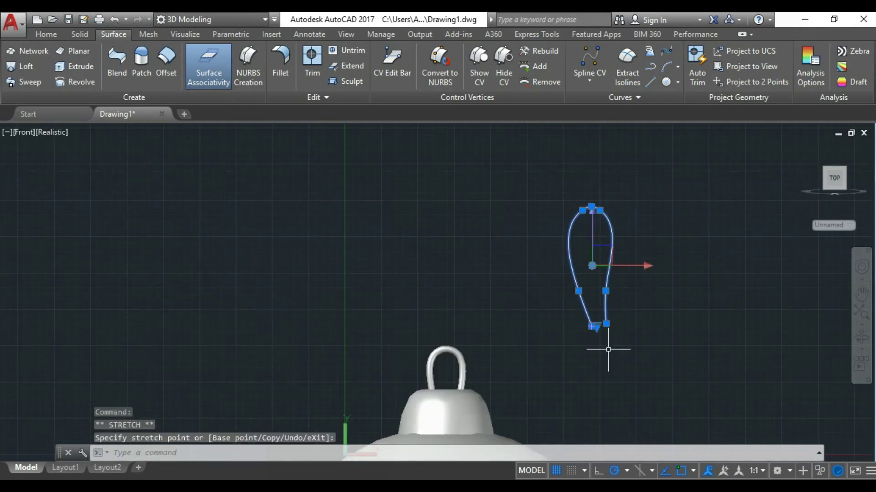
{"action": "scroll", "coordinate": [611, 337], "scroll_direction": "up", "scroll_amount": 3}
{"action": "left_click", "coordinate": [598, 307]}
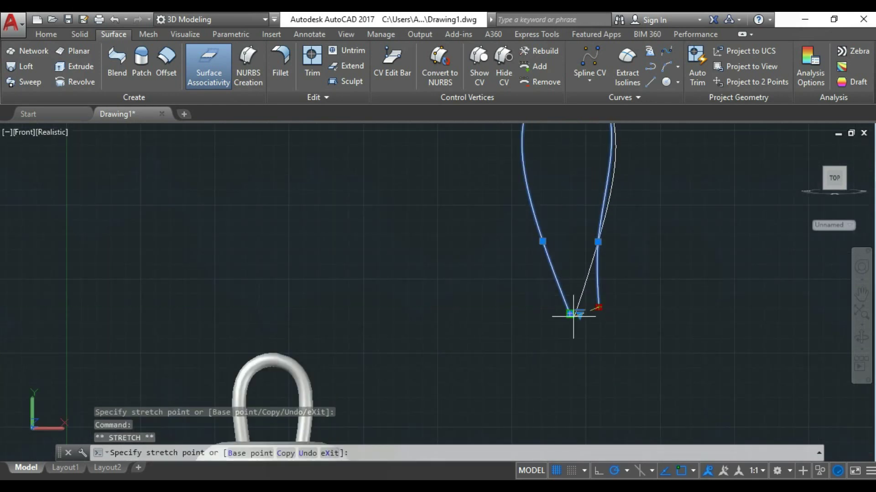
{"action": "scroll", "coordinate": [572, 322], "scroll_direction": "up", "scroll_amount": 2}
{"action": "scroll", "coordinate": [578, 320], "scroll_direction": "up", "scroll_amount": 5}
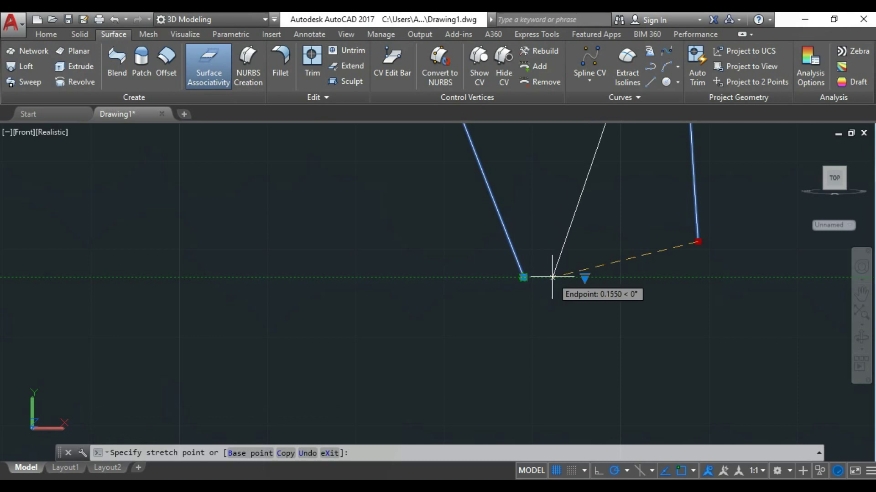
{"action": "left_click", "coordinate": [561, 277]}
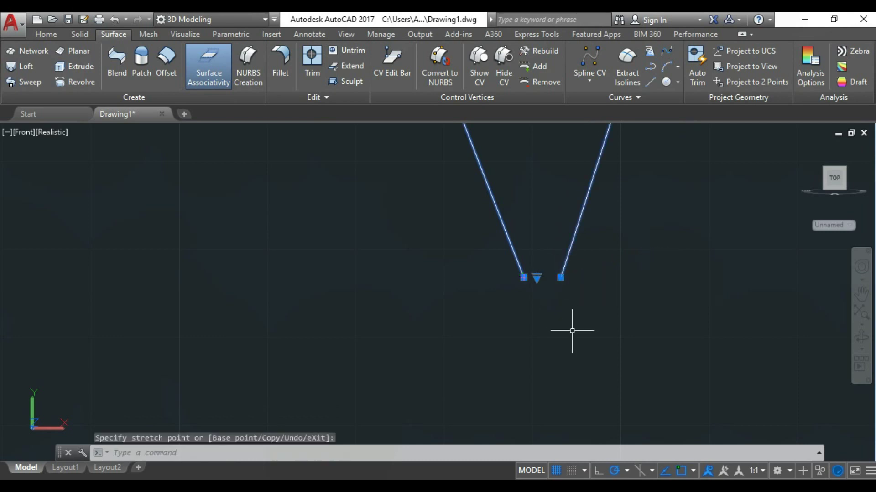
{"action": "scroll", "coordinate": [571, 333], "scroll_direction": "down", "scroll_amount": 3}
{"action": "scroll", "coordinate": [574, 335], "scroll_direction": "down", "scroll_amount": 3}
{"action": "key", "text": "Escape"}
- Pull the teardrop's upper-left and upper-right fit points inward to make a lens shape
{"action": "scroll", "coordinate": [563, 303], "scroll_direction": "up", "scroll_amount": 3}
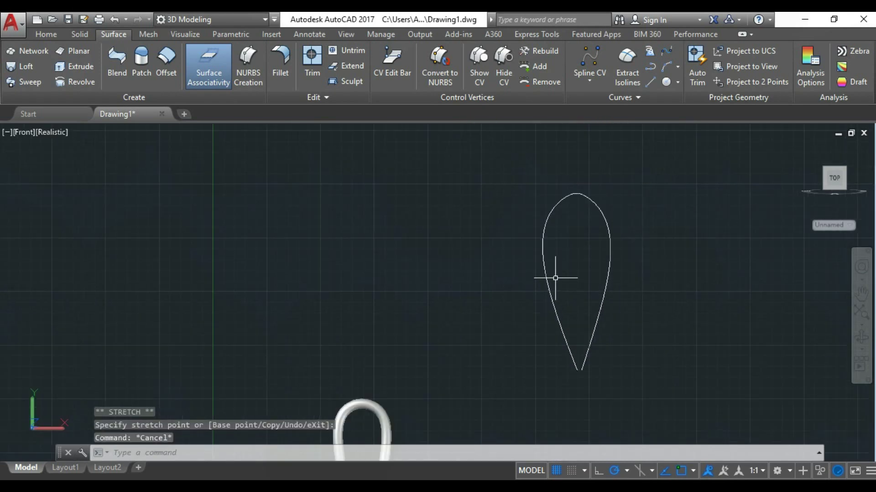
{"action": "left_click", "coordinate": [543, 247]}
{"action": "scroll", "coordinate": [549, 246], "scroll_direction": "up", "scroll_amount": 2}
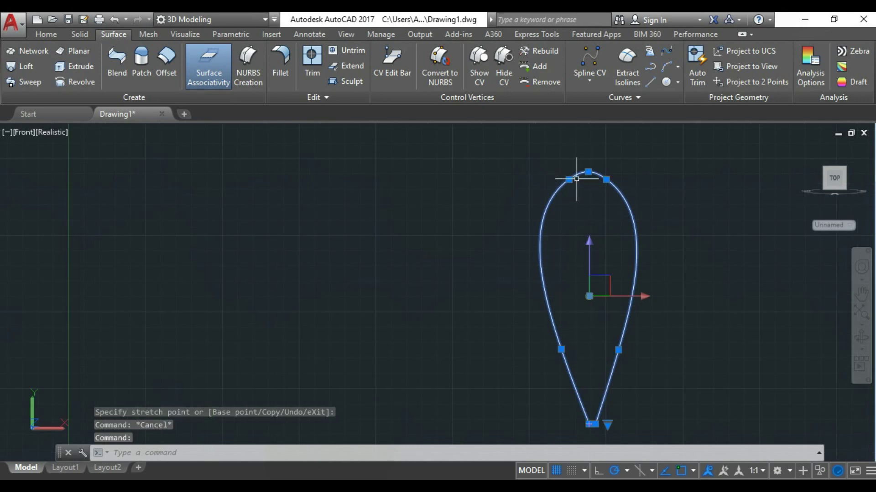
{"action": "scroll", "coordinate": [577, 178], "scroll_direction": "up", "scroll_amount": 3}
{"action": "left_click", "coordinate": [557, 185]}
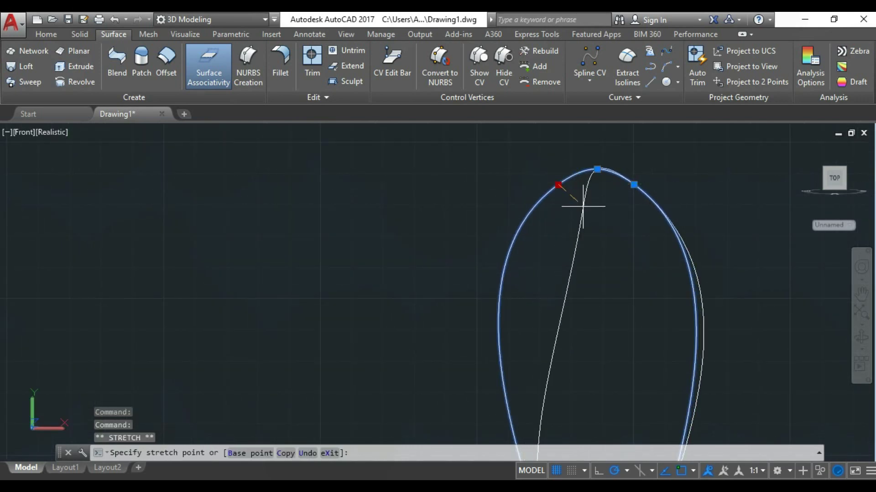
{"action": "left_click", "coordinate": [572, 199]}
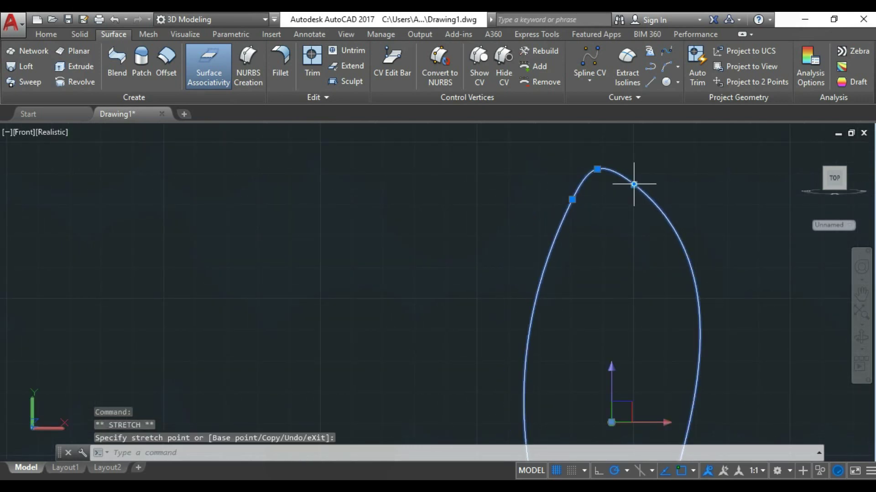
{"action": "left_click", "coordinate": [634, 184]}
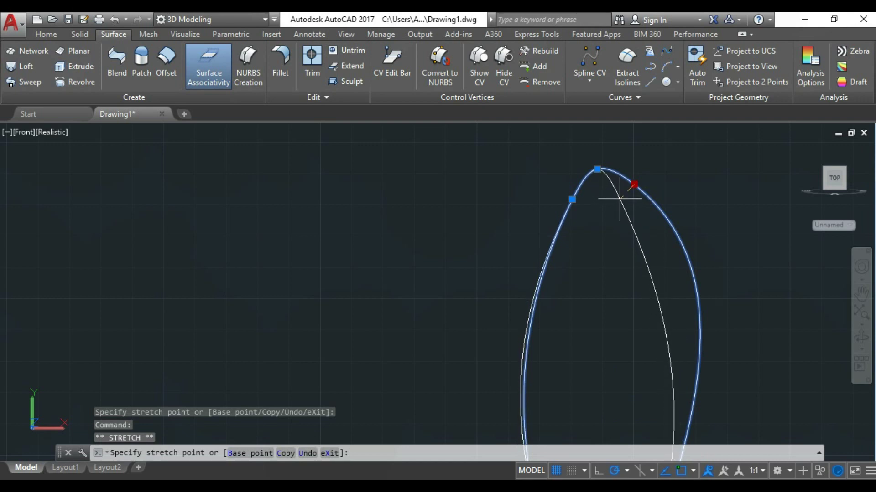
{"action": "left_click", "coordinate": [619, 198]}
{"action": "scroll", "coordinate": [616, 182], "scroll_direction": "down", "scroll_amount": 3}
{"action": "scroll", "coordinate": [589, 222], "scroll_direction": "down", "scroll_amount": 2}
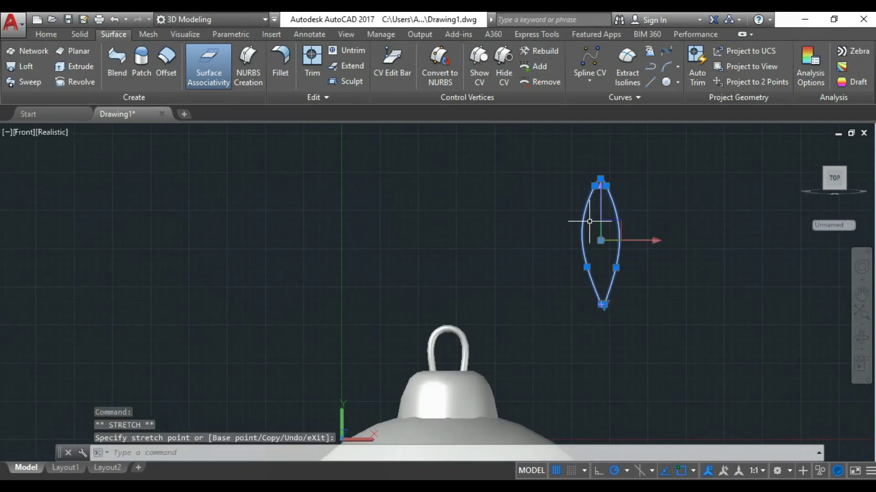
{"action": "key", "text": "Escape"}
- Move the lens curve down so its pointed tip dips inside the hanger loop
{"action": "type", "text": "m"}
{"action": "key", "text": "Return"}
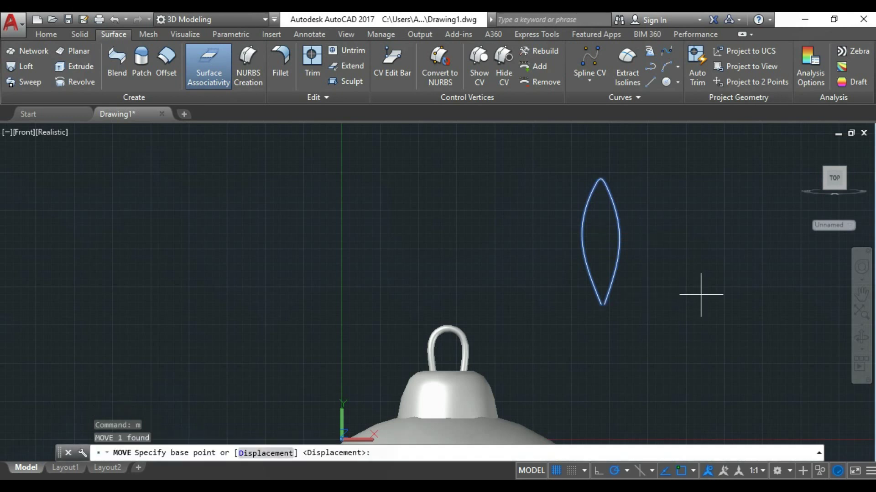
{"action": "left_click", "coordinate": [719, 292]}
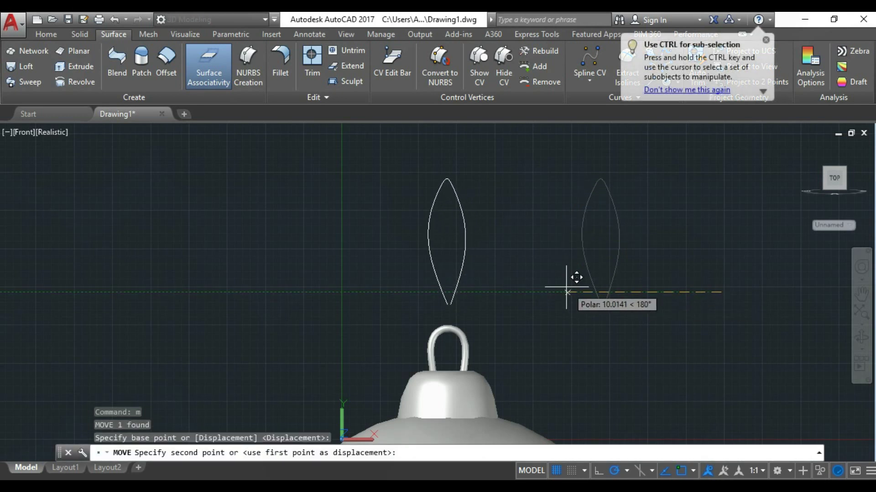
{"action": "key", "text": "Escape"}
{"action": "key", "text": "Return"}
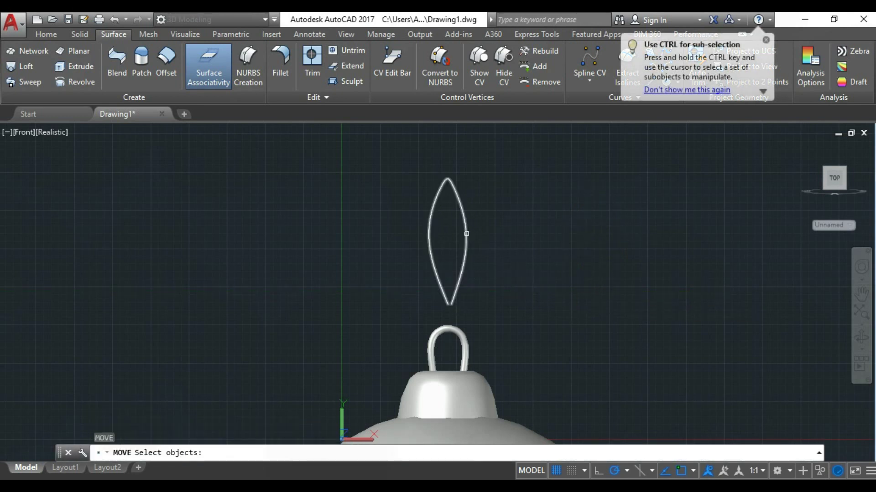
{"action": "left_click", "coordinate": [466, 233]}
{"action": "key", "text": "Return"}
{"action": "left_click", "coordinate": [535, 250]}
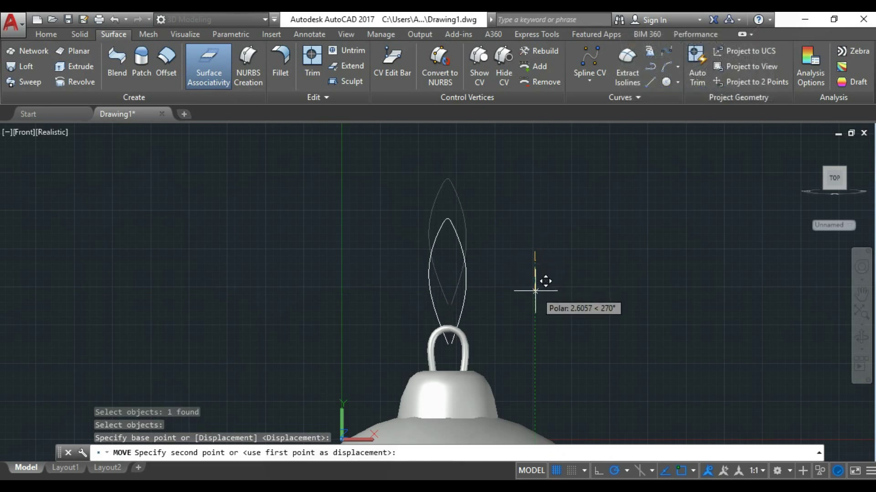
{"action": "key", "text": "Escape"}
{"action": "key", "text": "Return"}
{"action": "key", "text": "Return"}
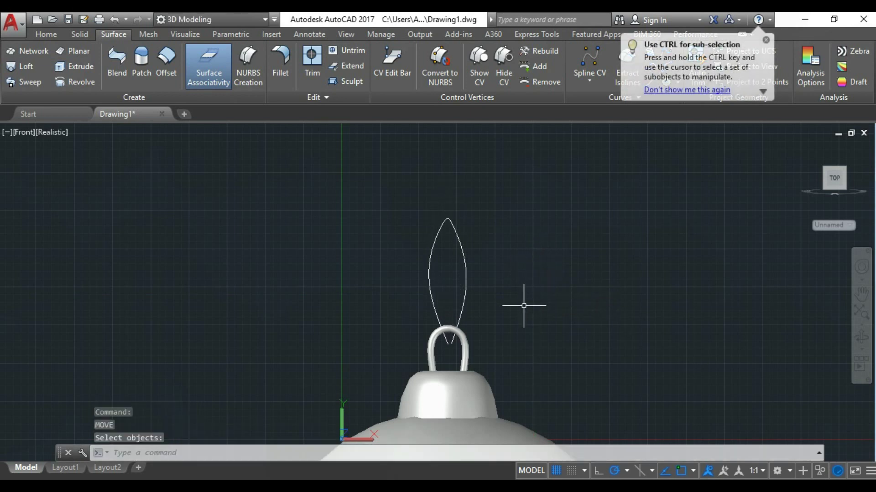
{"action": "scroll", "coordinate": [575, 208], "scroll_direction": "down", "scroll_amount": 2}
{"action": "scroll", "coordinate": [524, 220], "scroll_direction": "up", "scroll_amount": 3}
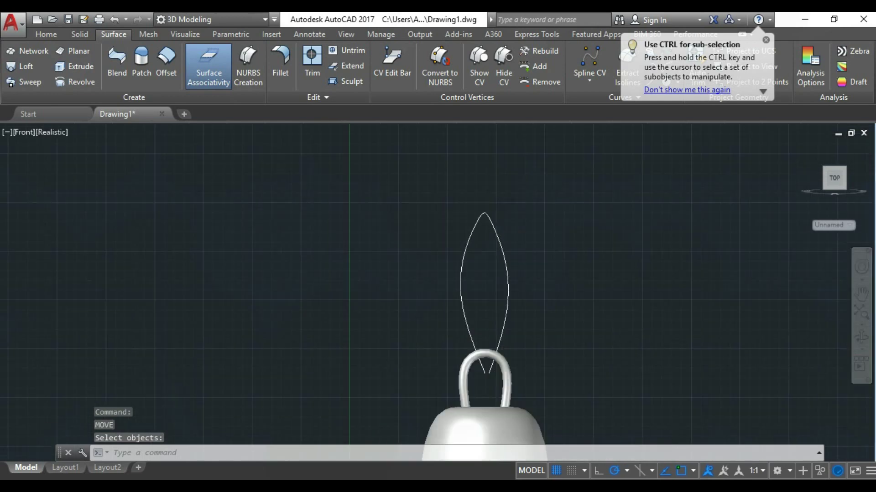
{"action": "scroll", "coordinate": [489, 251], "scroll_direction": "up", "scroll_amount": 3}
{"action": "scroll", "coordinate": [488, 294], "scroll_direction": "down", "scroll_amount": 3}
{"action": "scroll", "coordinate": [480, 370], "scroll_direction": "up", "scroll_amount": 5}
{"action": "scroll", "coordinate": [454, 329], "scroll_direction": "up", "scroll_amount": 3}
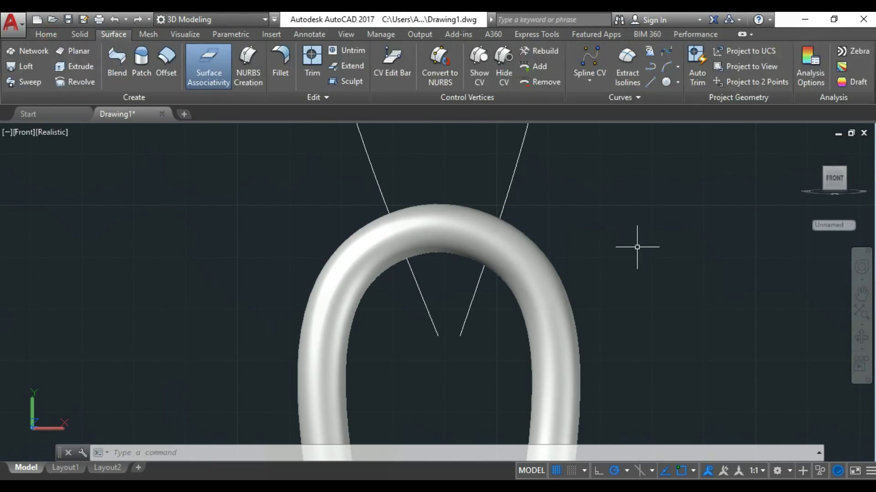
- Show the Home ribbon and bring up the viewport's list of preset views
{"action": "left_click", "coordinate": [53, 38]}
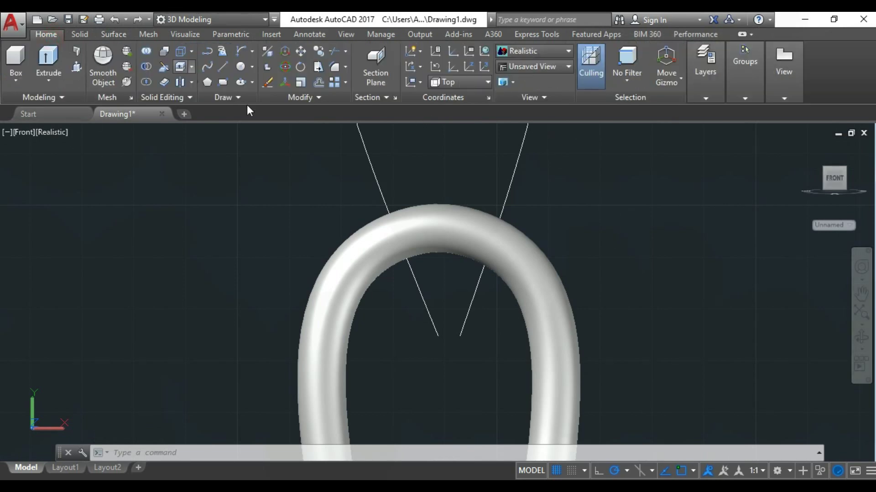
{"action": "scroll", "coordinate": [427, 221], "scroll_direction": "down", "scroll_amount": 2}
{"action": "scroll", "coordinate": [427, 222], "scroll_direction": "down", "scroll_amount": 1}
{"action": "scroll", "coordinate": [427, 214], "scroll_direction": "down", "scroll_amount": 1}
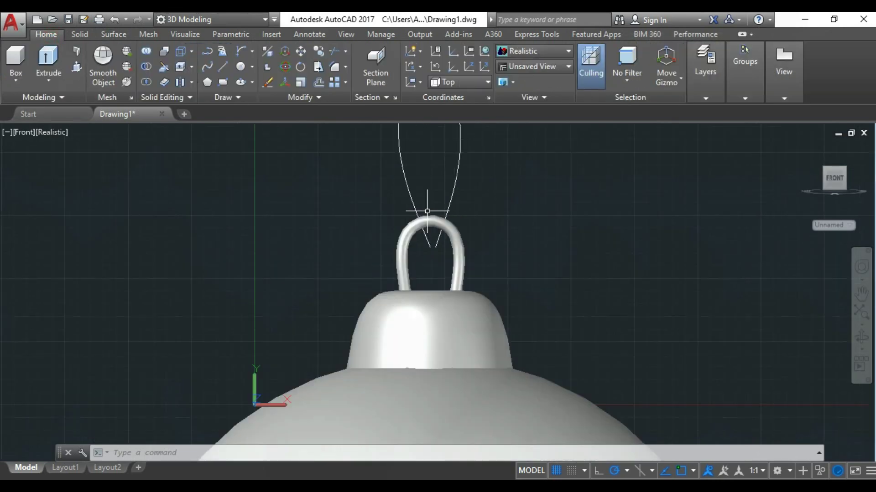
{"action": "scroll", "coordinate": [443, 137], "scroll_direction": "up", "scroll_amount": 2}
{"action": "scroll", "coordinate": [438, 144], "scroll_direction": "up", "scroll_amount": 1}
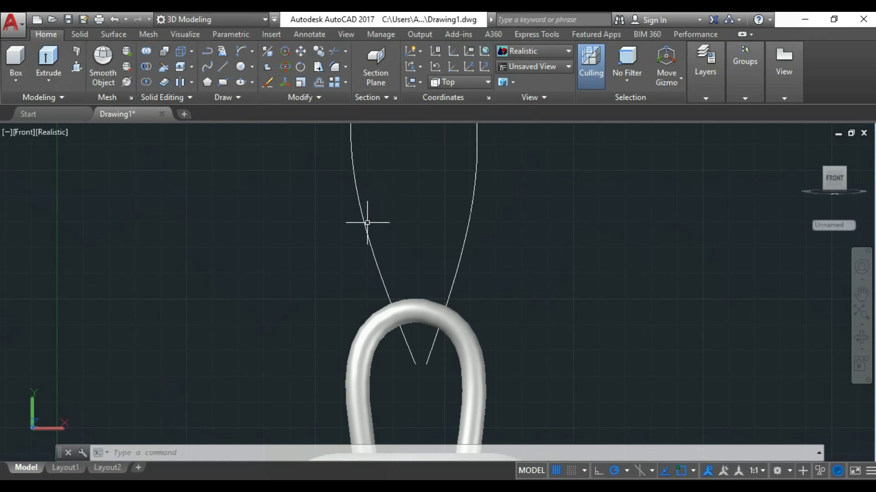
{"action": "left_click", "coordinate": [29, 133]}
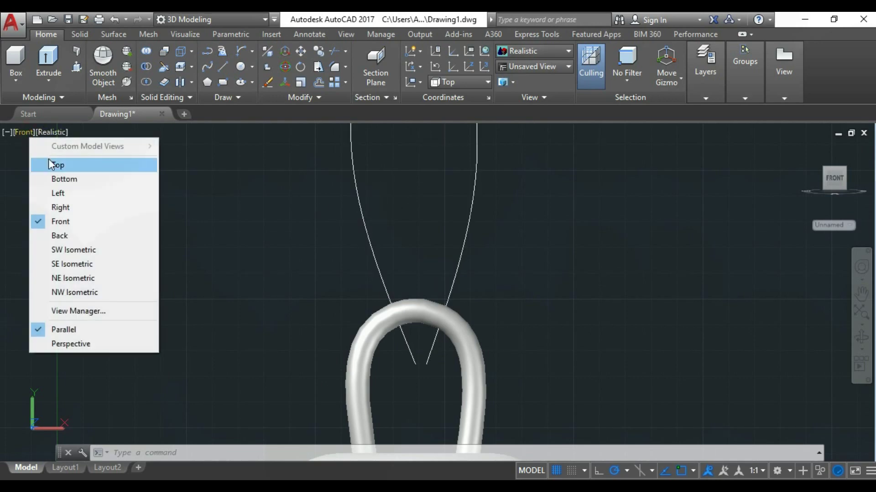
- Switch to Top view and rotate the hanger loop about a picked pivot
{"action": "left_click", "coordinate": [52, 165]}
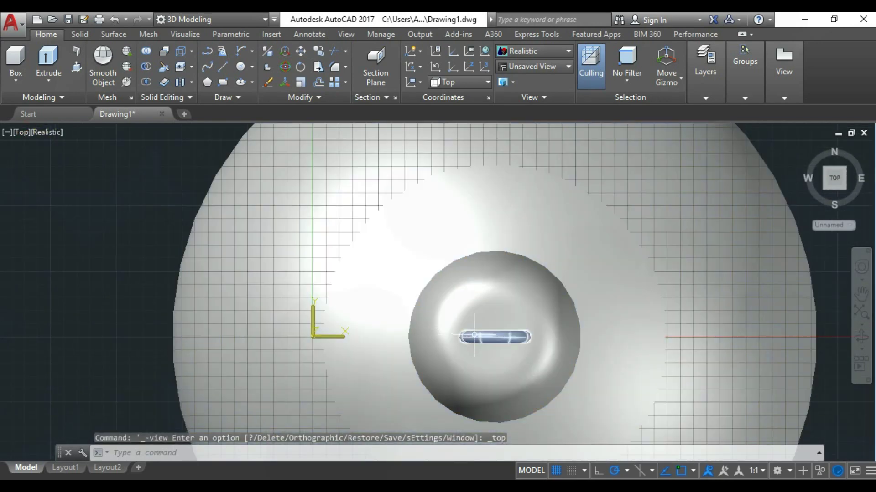
{"action": "scroll", "coordinate": [520, 351], "scroll_direction": "up", "scroll_amount": 2}
{"action": "type", "text": "ro"}
{"action": "key", "text": "Return"}
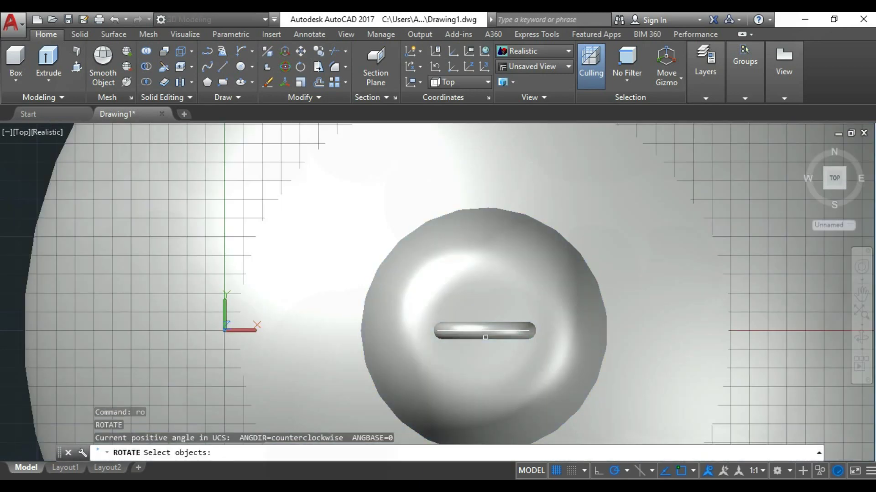
{"action": "left_click", "coordinate": [479, 330]}
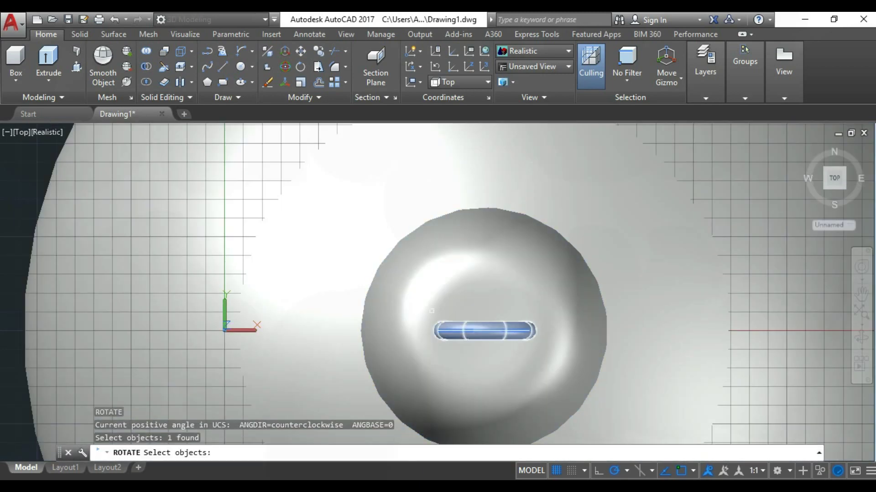
{"action": "scroll", "coordinate": [432, 311], "scroll_direction": "down", "scroll_amount": 3}
{"action": "scroll", "coordinate": [438, 301], "scroll_direction": "down", "scroll_amount": 2}
{"action": "key", "text": "Return"}
{"action": "left_click", "coordinate": [637, 308]}
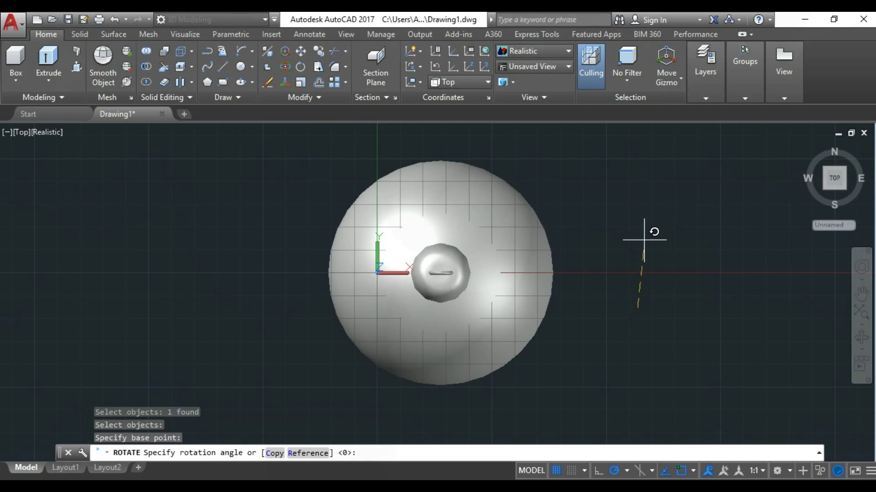
{"action": "scroll", "coordinate": [632, 258], "scroll_direction": "down", "scroll_amount": 3}
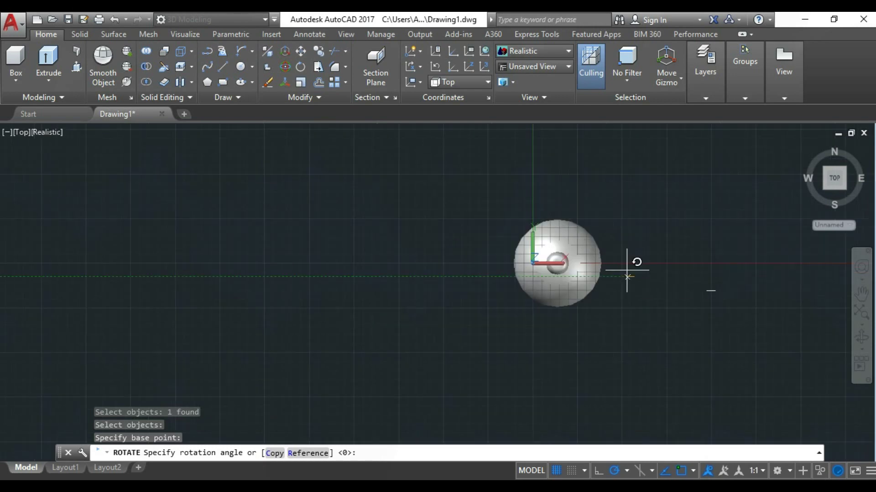
{"action": "left_click", "coordinate": [638, 236]}
- Move the lens curve so it crosses the centre of the hanger loop
{"action": "scroll", "coordinate": [620, 319], "scroll_direction": "up", "scroll_amount": 1}
{"action": "scroll", "coordinate": [618, 351], "scroll_direction": "up", "scroll_amount": 3}
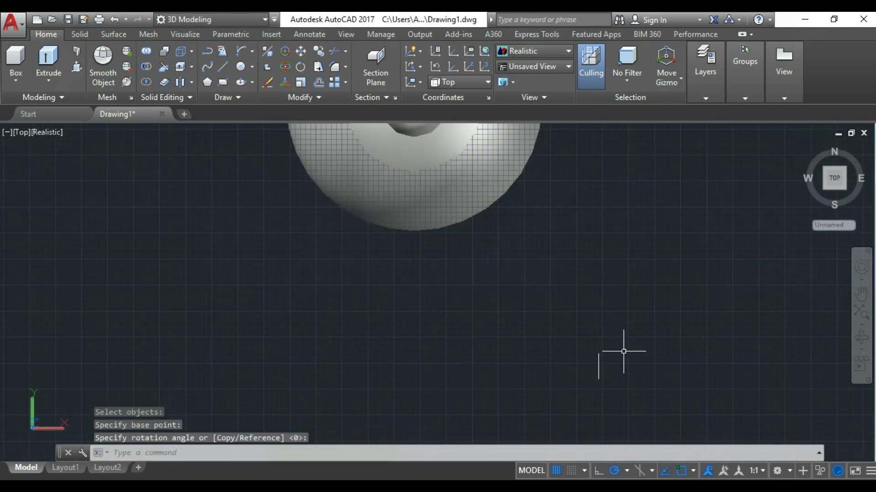
{"action": "scroll", "coordinate": [620, 338], "scroll_direction": "down", "scroll_amount": 4}
{"action": "type", "text": "m"}
{"action": "key", "text": "Return"}
{"action": "left_click", "coordinate": [592, 352]}
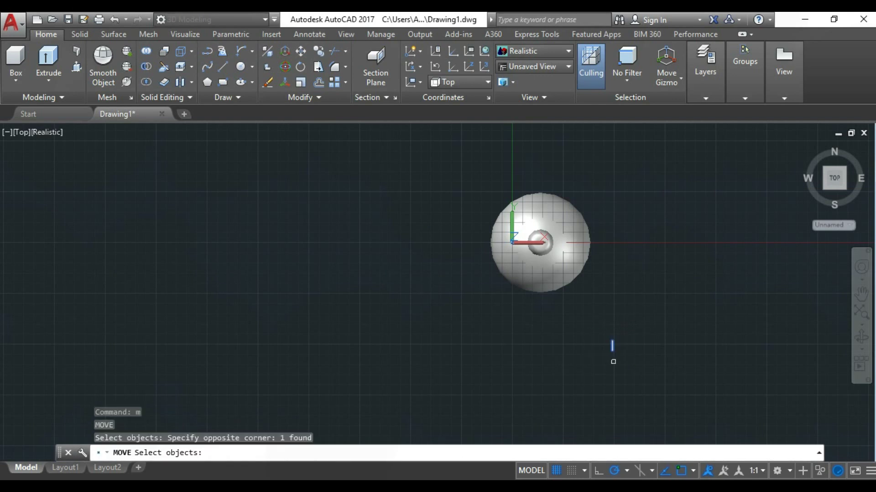
{"action": "key", "text": "Return"}
{"action": "left_click", "coordinate": [626, 375]}
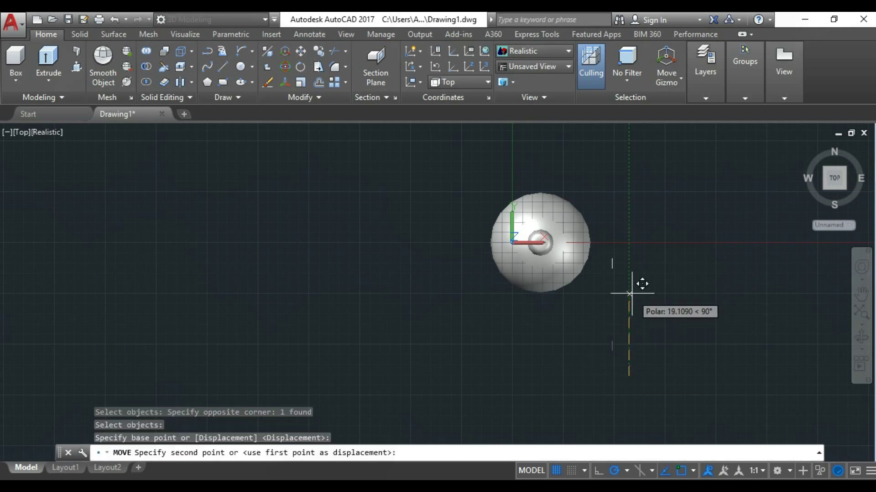
{"action": "scroll", "coordinate": [626, 274], "scroll_direction": "up", "scroll_amount": 3}
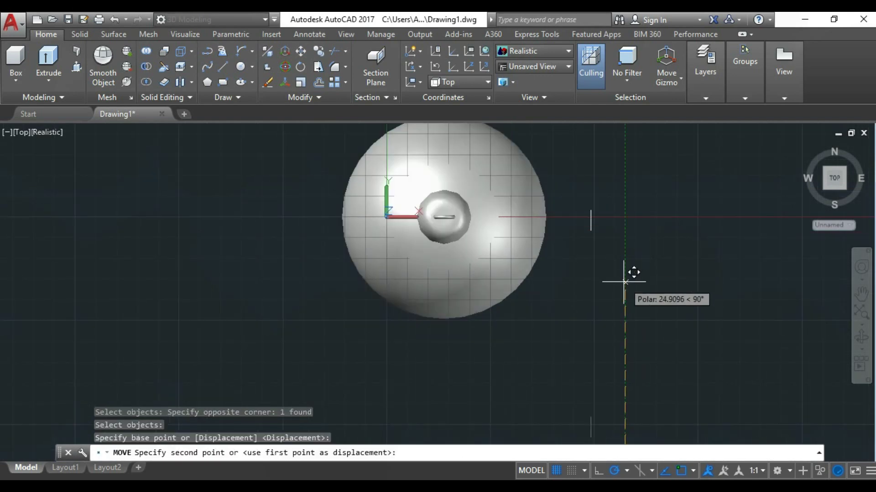
{"action": "key", "text": "Escape"}
{"action": "key", "text": "Return"}
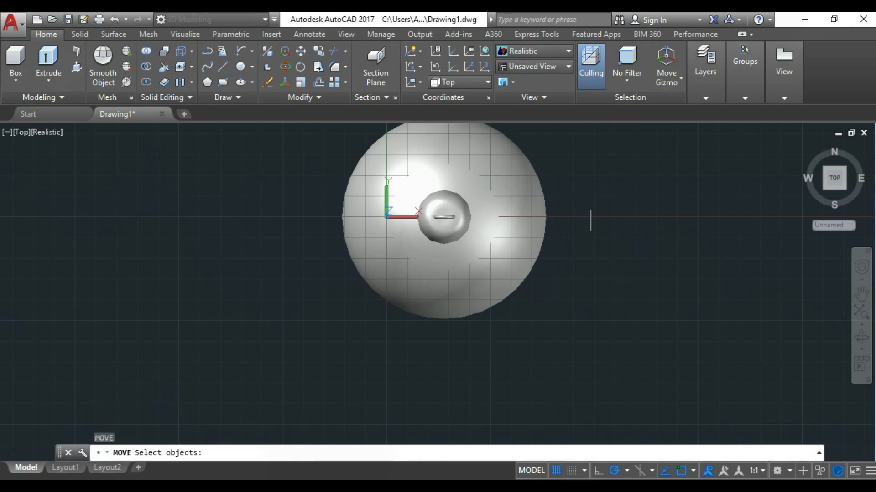
{"action": "left_click", "coordinate": [591, 222]}
{"action": "scroll", "coordinate": [660, 224], "scroll_direction": "up", "scroll_amount": 3}
{"action": "key", "text": "Return"}
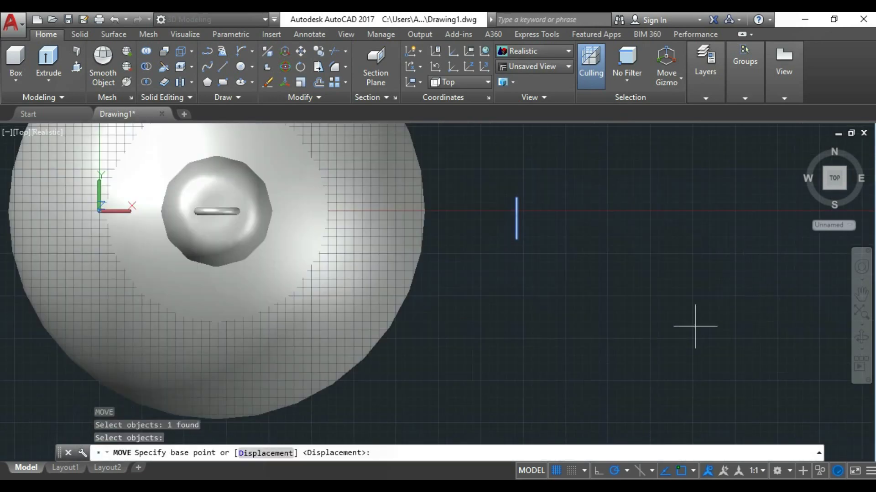
{"action": "scroll", "coordinate": [646, 329], "scroll_direction": "down", "scroll_amount": 2}
{"action": "left_click", "coordinate": [779, 324]}
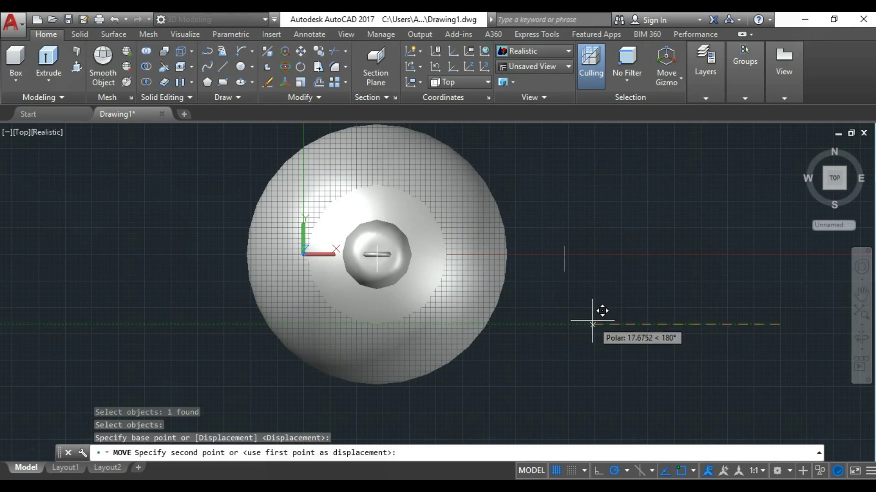
{"action": "left_click", "coordinate": [591, 322]}
- Nudge the hanger loop slightly to line it up under the curve
{"action": "key", "text": "Return"}
{"action": "scroll", "coordinate": [391, 234], "scroll_direction": "up", "scroll_amount": 3}
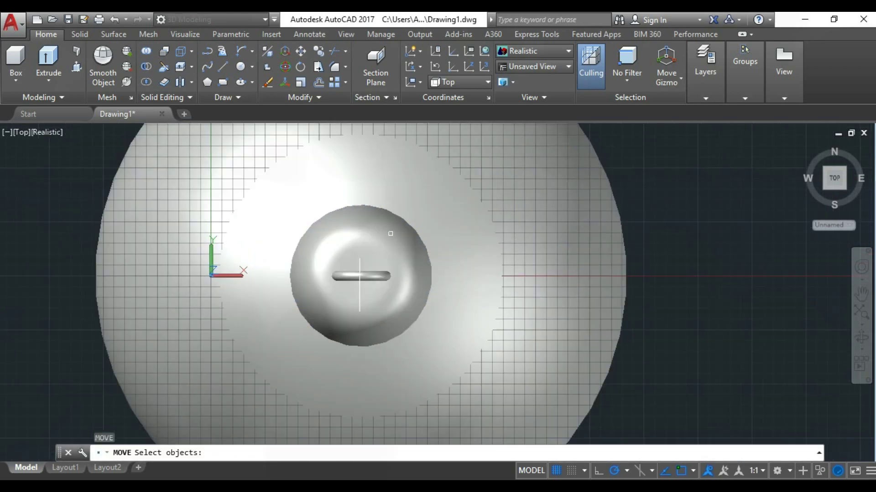
{"action": "left_click", "coordinate": [360, 263]}
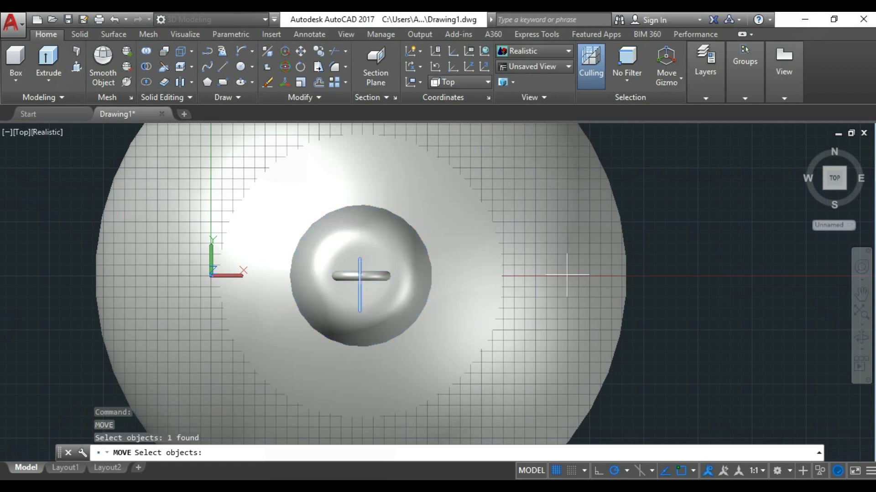
{"action": "key", "text": "Return"}
{"action": "left_click", "coordinate": [749, 350]}
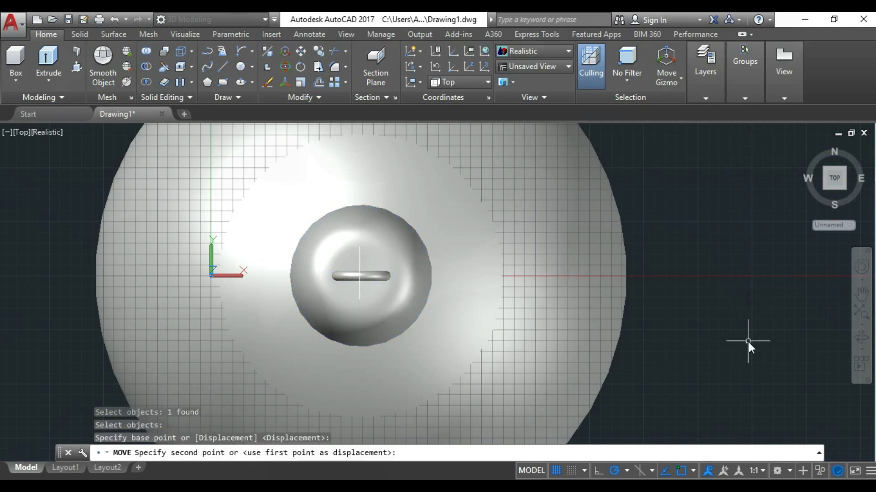
{"action": "left_click", "coordinate": [747, 341]}
{"action": "left_click", "coordinate": [23, 132]}
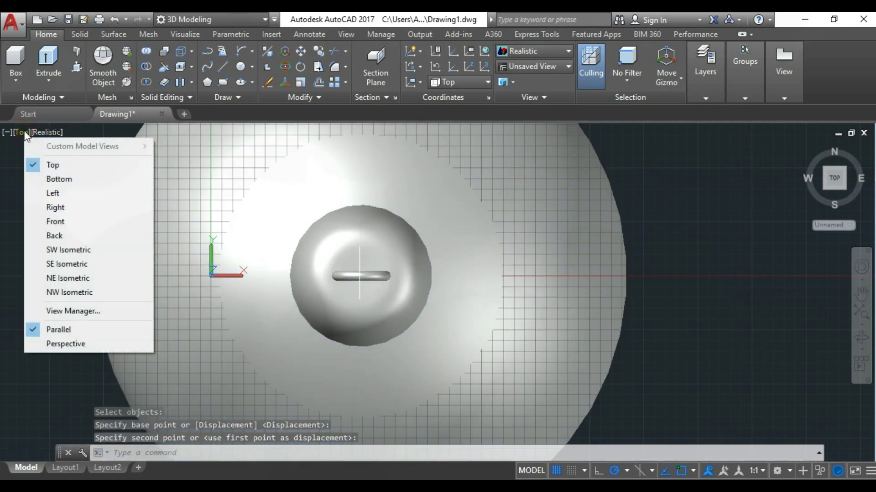
- Switch to the Left view and undo an accidental move of the lens curve
{"action": "left_click", "coordinate": [53, 193]}
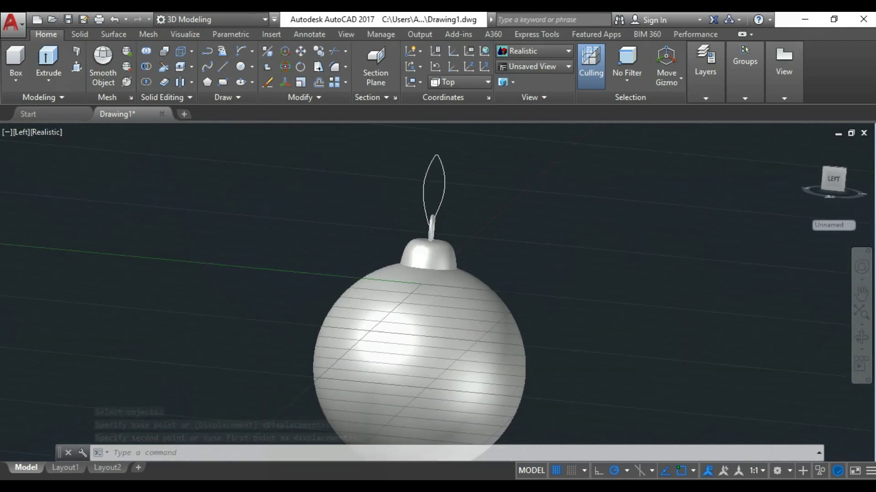
{"action": "scroll", "coordinate": [420, 190], "scroll_direction": "up", "scroll_amount": 3}
{"action": "scroll", "coordinate": [424, 186], "scroll_direction": "up", "scroll_amount": 2}
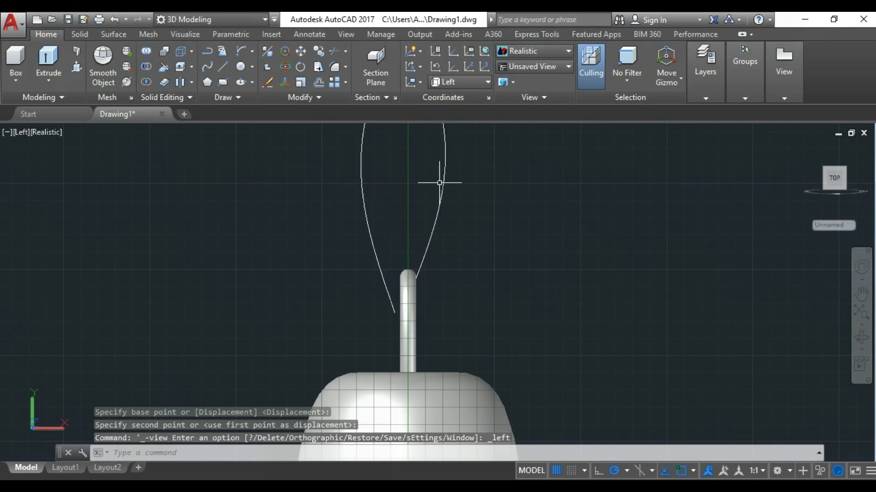
{"action": "left_click", "coordinate": [439, 184]}
{"action": "type", "text": "m"}
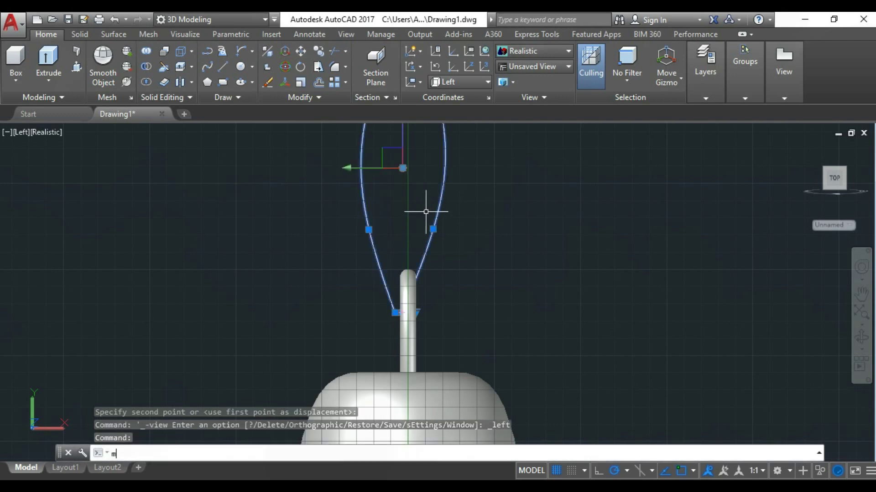
{"action": "key", "text": "Return"}
{"action": "scroll", "coordinate": [457, 260], "scroll_direction": "up", "scroll_amount": 2}
{"action": "scroll", "coordinate": [465, 297], "scroll_direction": "up", "scroll_amount": 2}
{"action": "key", "text": "Return"}
{"action": "key", "text": "Return"}
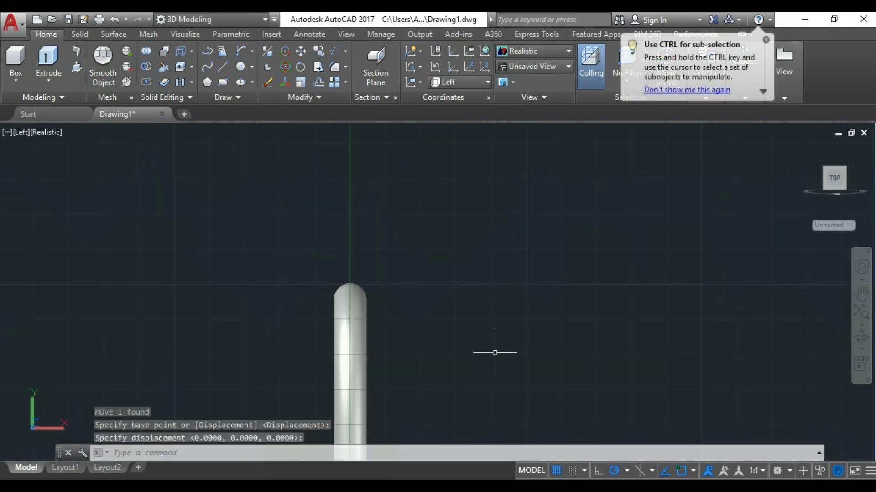
{"action": "key", "text": "ctrl+z"}
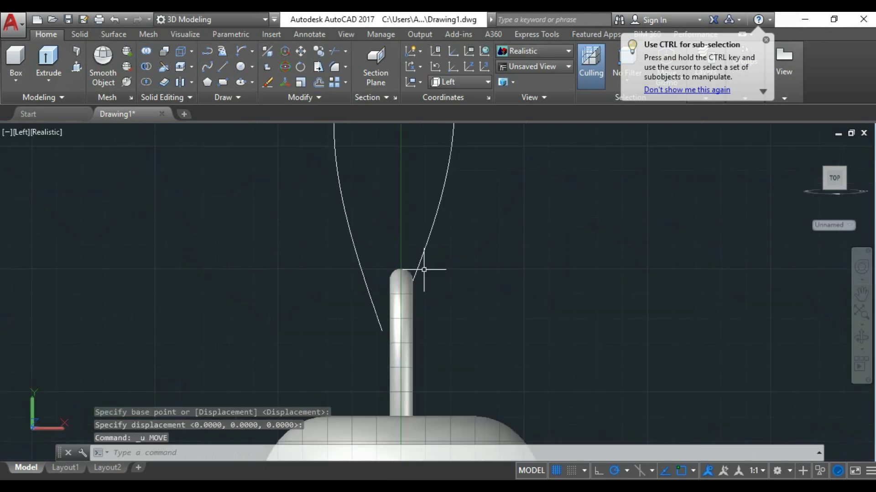
- Move the lens curve down so its lower tip meets the top of the hanger
{"action": "type", "text": "m"}
{"action": "key", "text": "Return"}
{"action": "left_click", "coordinate": [423, 250]}
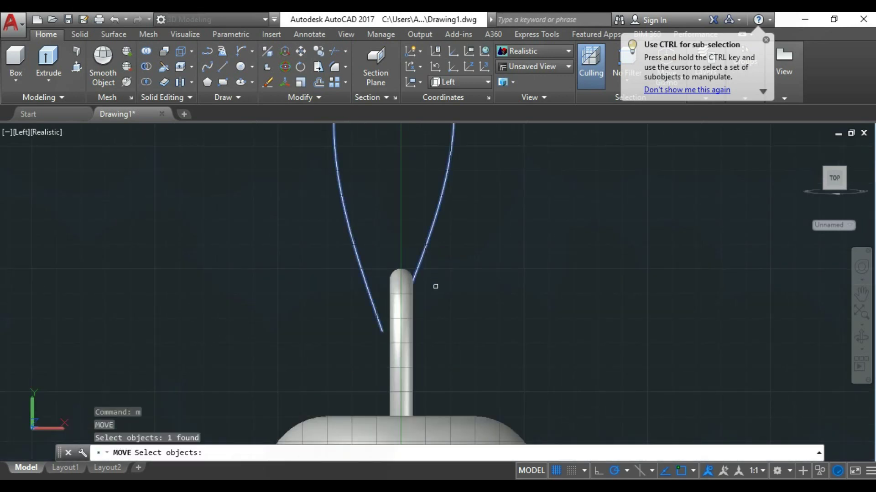
{"action": "scroll", "coordinate": [434, 288], "scroll_direction": "up", "scroll_amount": 3}
{"action": "key", "text": "Return"}
{"action": "left_click", "coordinate": [481, 319]}
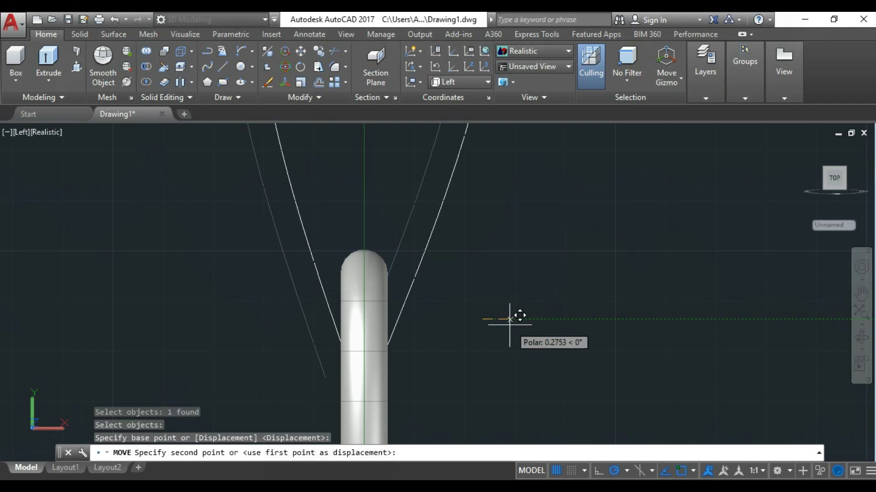
{"action": "left_click", "coordinate": [509, 325]}
- Orbit to an angled view and leave the lens spline's fit-point editing
{"action": "scroll", "coordinate": [463, 361], "scroll_direction": "down", "scroll_amount": 3}
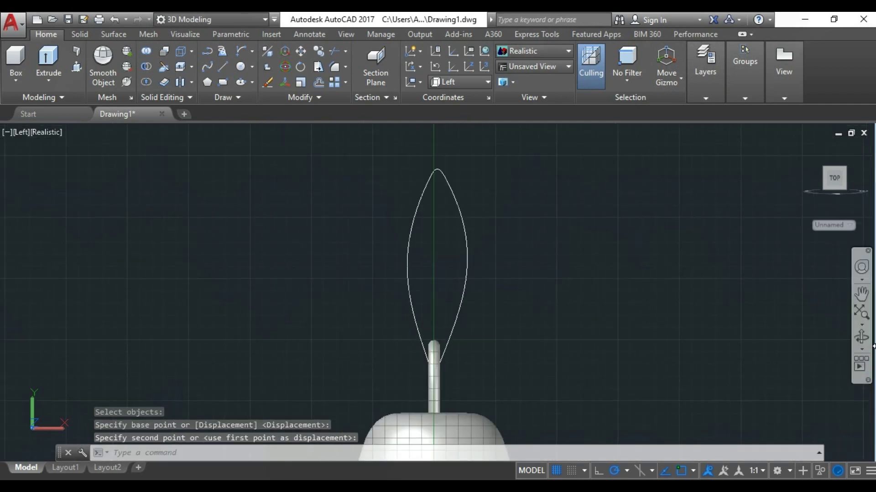
{"action": "left_click", "coordinate": [861, 337]}
{"action": "mouse_move", "coordinate": [667, 345]}
{"action": "left_mouse_down"}
{"action": "mouse_move", "coordinate": [526, 298]}
{"action": "mouse_move", "coordinate": [617, 313]}
{"action": "mouse_move", "coordinate": [520, 334]}
{"action": "mouse_move", "coordinate": [506, 352]}
{"action": "mouse_move", "coordinate": [433, 360]}
{"action": "mouse_move", "coordinate": [401, 322]}
{"action": "mouse_move", "coordinate": [459, 338]}
{"action": "mouse_move", "coordinate": [439, 361]}
{"action": "left_mouse_up"}
{"action": "scroll", "coordinate": [439, 361], "scroll_direction": "up", "scroll_amount": 1}
{"action": "scroll", "coordinate": [439, 361], "scroll_direction": "up", "scroll_amount": 2}
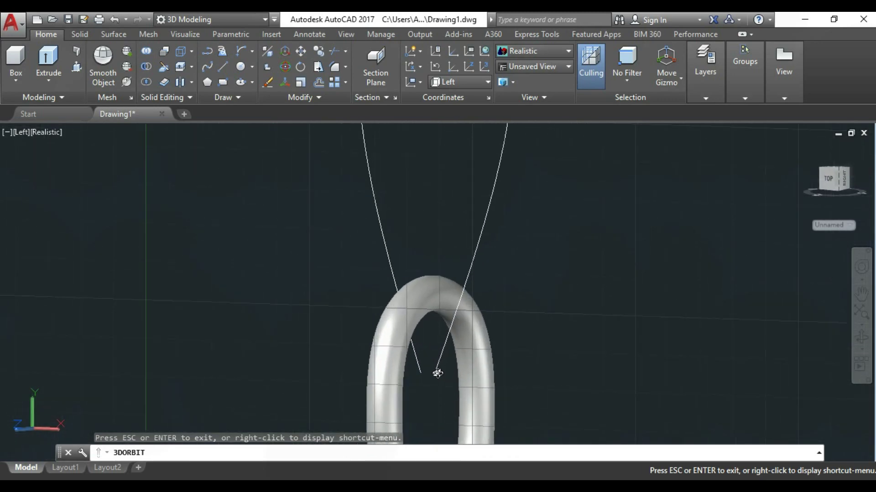
{"action": "scroll", "coordinate": [438, 360], "scroll_direction": "up", "scroll_amount": 2}
{"action": "key", "text": "Escape"}
{"action": "left_click", "coordinate": [437, 360]}
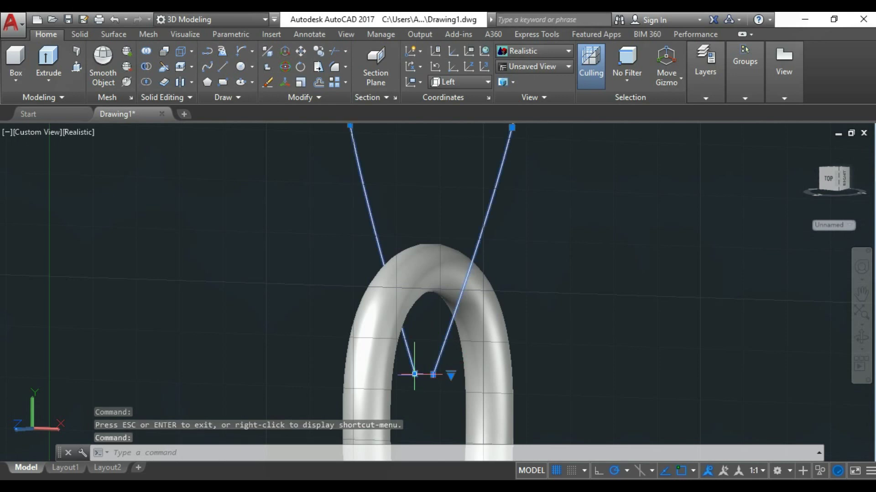
{"action": "mouse_move", "coordinate": [415, 374]}
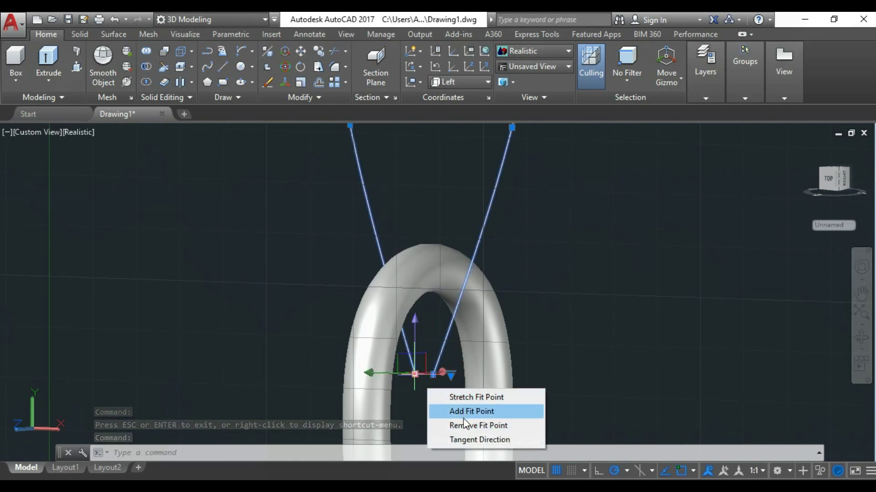
{"action": "key", "text": "Escape"}
- From the Left view, draw a horizontal line running left from the top of the arch
{"action": "left_click", "coordinate": [28, 132]}
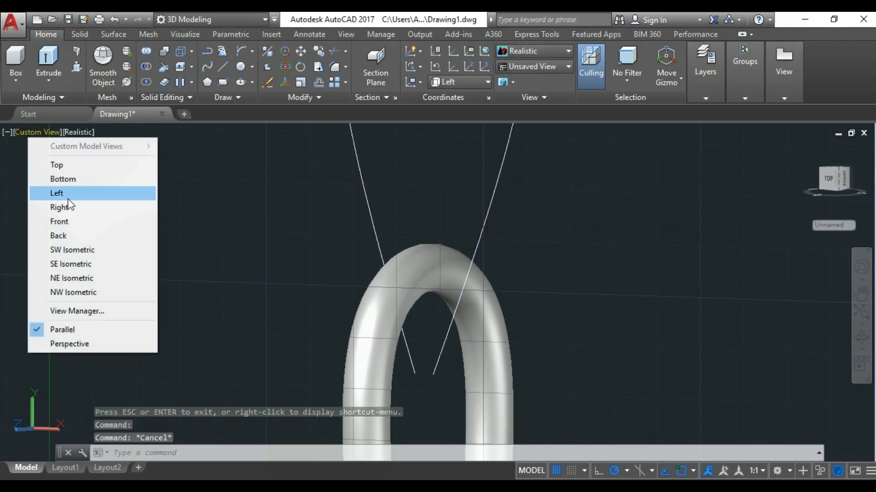
{"action": "left_click", "coordinate": [70, 193]}
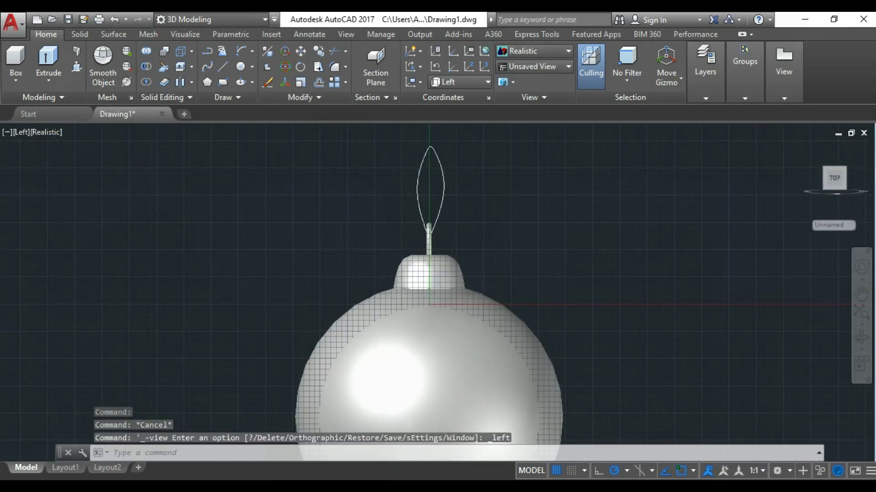
{"action": "scroll", "coordinate": [438, 205], "scroll_direction": "up", "scroll_amount": 3}
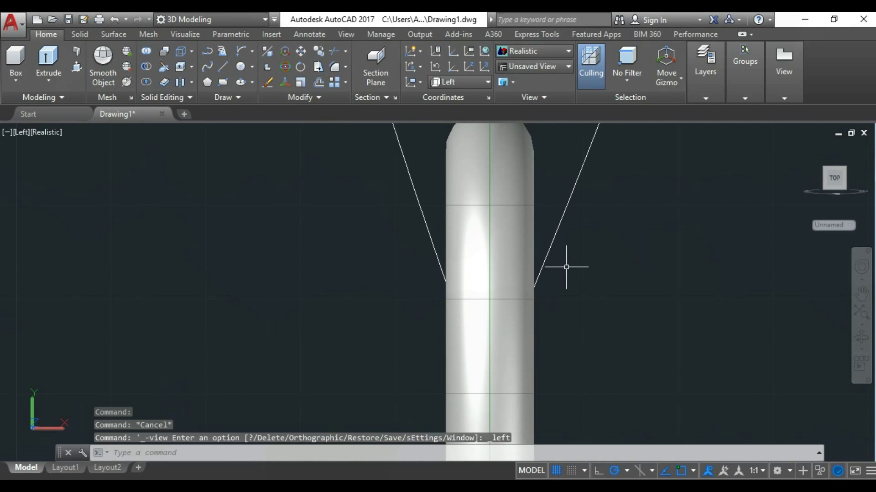
{"action": "left_click", "coordinate": [861, 338]}
{"action": "mouse_move", "coordinate": [652, 297]}
{"action": "left_mouse_down"}
{"action": "mouse_move", "coordinate": [573, 250]}
{"action": "mouse_move", "coordinate": [555, 254]}
{"action": "mouse_move", "coordinate": [561, 262]}
{"action": "left_mouse_up"}
{"action": "key", "text": "Escape"}
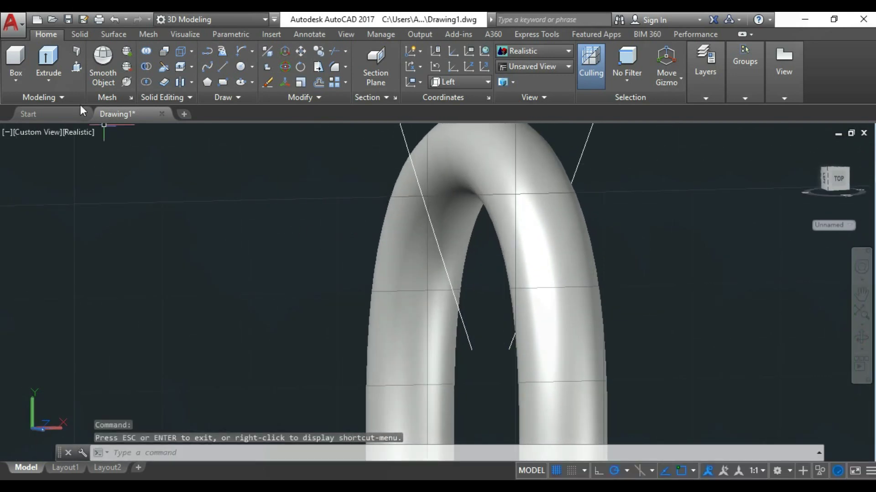
{"action": "left_click", "coordinate": [221, 67]}
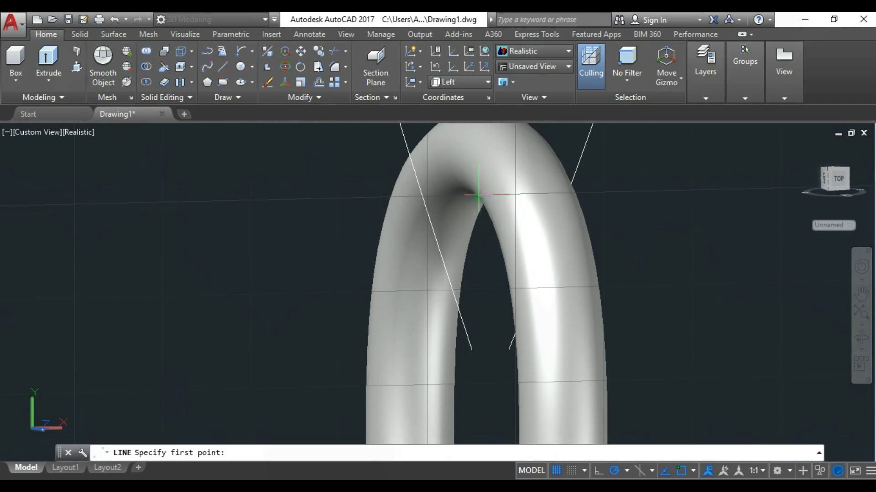
{"action": "left_click", "coordinate": [477, 196]}
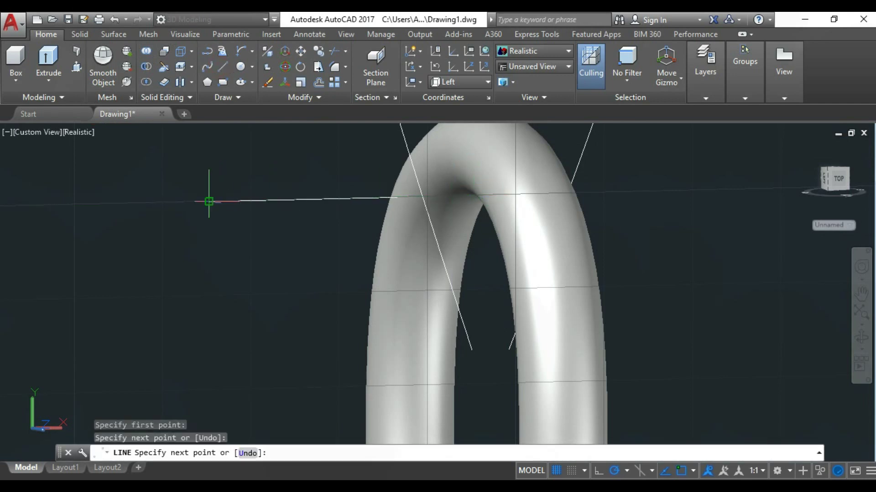
{"action": "left_click", "coordinate": [209, 201]}
{"action": "key", "text": "Escape"}
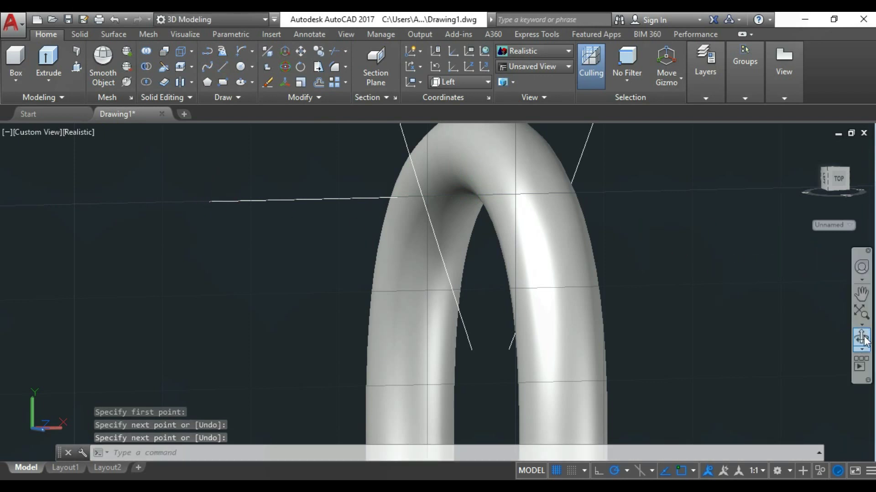
- Orbit to the side, then switch to the Front view and zoom in on the tube
{"action": "left_click", "coordinate": [861, 338]}
{"action": "mouse_move", "coordinate": [412, 253]}
{"action": "left_mouse_down"}
{"action": "mouse_move", "coordinate": [473, 244]}
{"action": "mouse_move", "coordinate": [508, 268]}
{"action": "mouse_move", "coordinate": [530, 260]}
{"action": "mouse_move", "coordinate": [500, 254]}
{"action": "left_mouse_up"}
{"action": "key", "text": "Escape"}
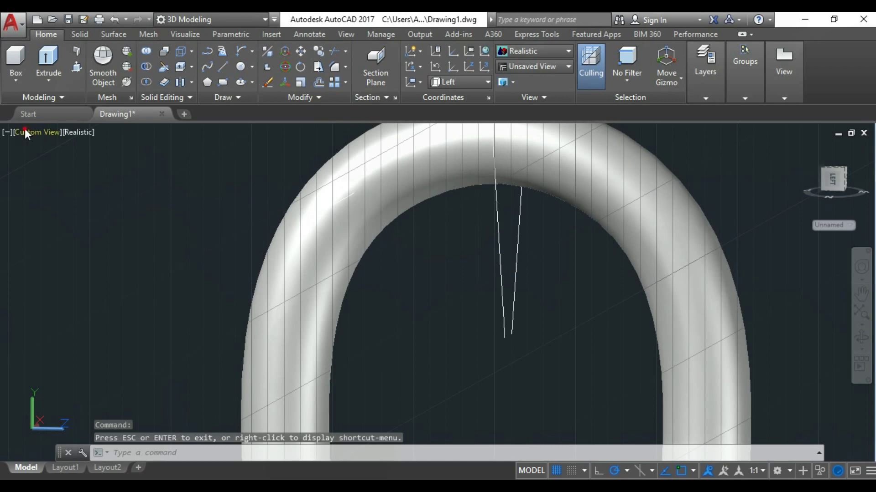
{"action": "left_click", "coordinate": [25, 132]}
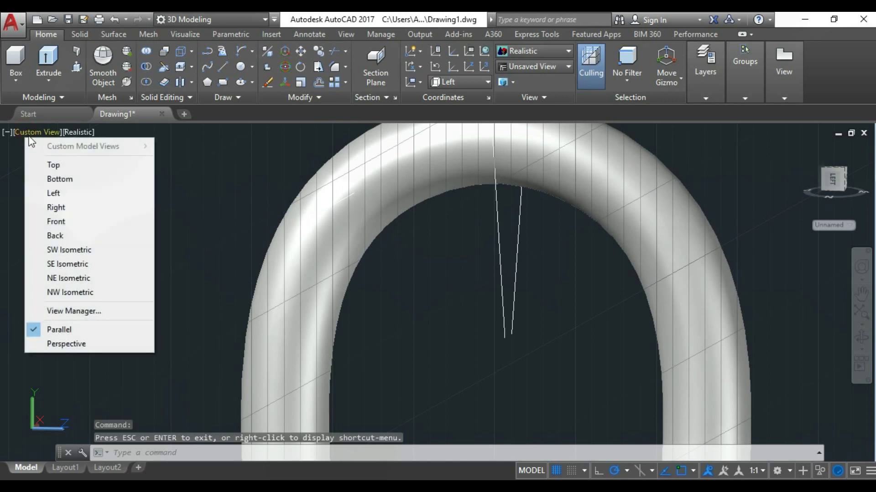
{"action": "left_click", "coordinate": [68, 222]}
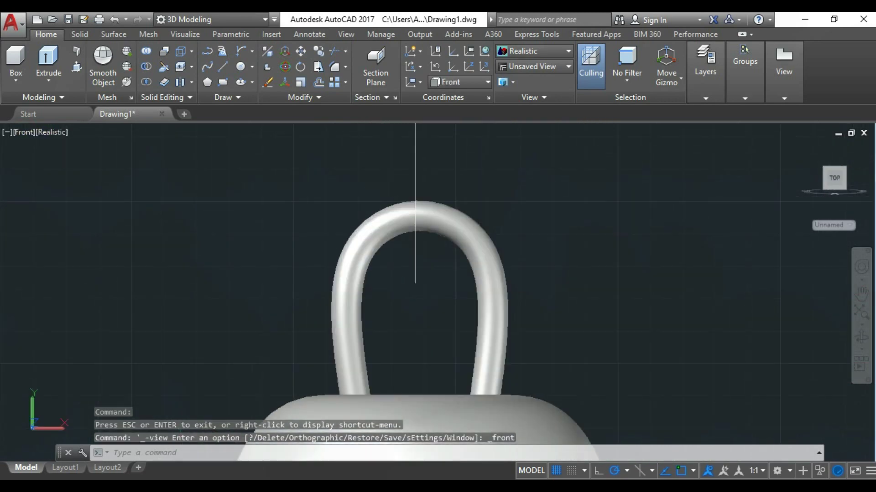
{"action": "scroll", "coordinate": [429, 255], "scroll_direction": "up", "scroll_amount": 1}
{"action": "scroll", "coordinate": [429, 255], "scroll_direction": "up", "scroll_amount": 1}
{"action": "scroll", "coordinate": [438, 269], "scroll_direction": "up", "scroll_amount": 1}
- Draw a horizontal line running right from the tube's top, then tilt the view into 3D
{"action": "type", "text": "1"}
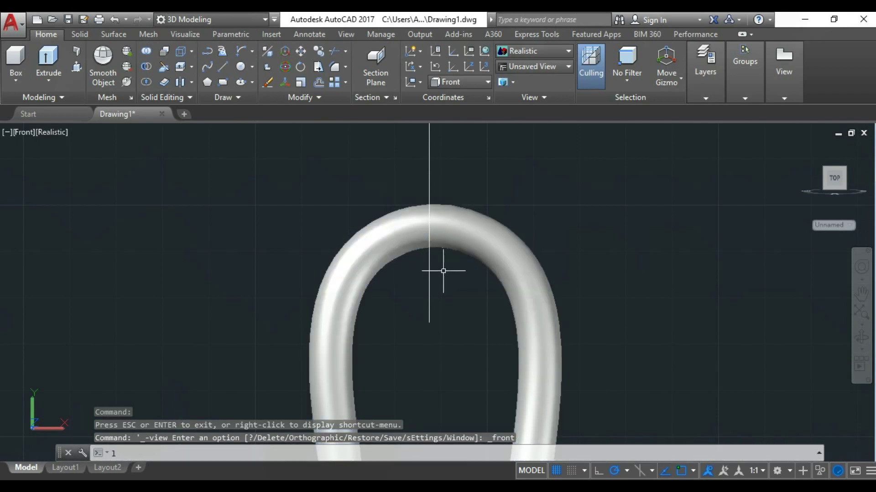
{"action": "key", "text": "Return"}
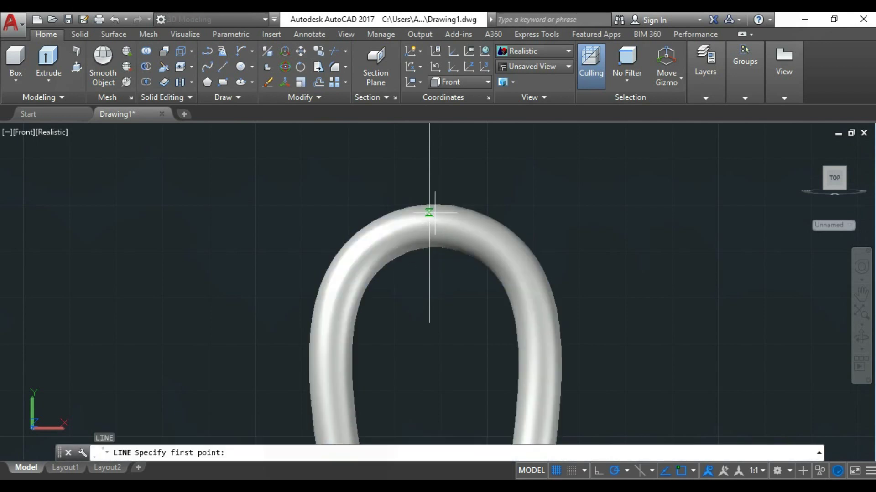
{"action": "scroll", "coordinate": [440, 249], "scroll_direction": "up", "scroll_amount": 3}
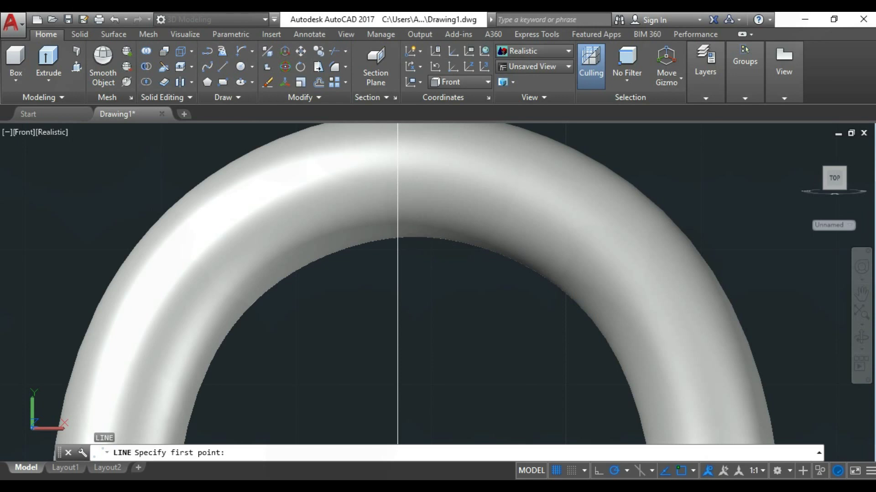
{"action": "left_click", "coordinate": [397, 238]}
{"action": "scroll", "coordinate": [454, 248], "scroll_direction": "down", "scroll_amount": 3}
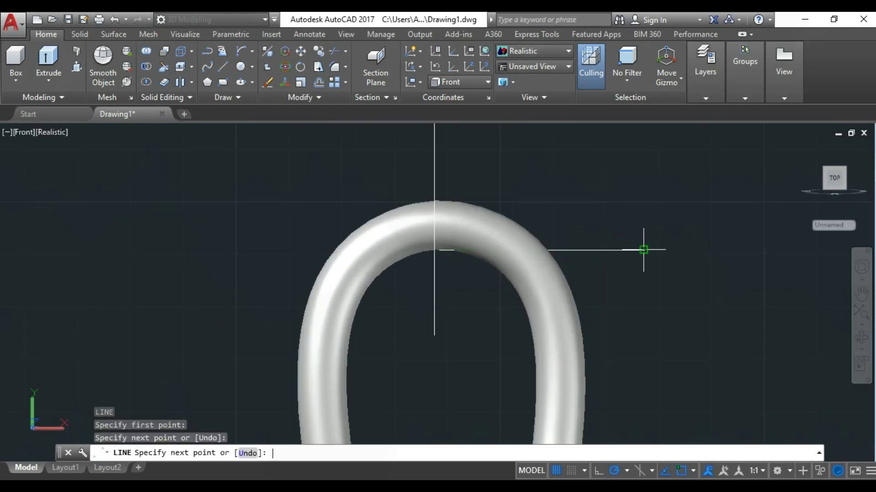
{"action": "left_click", "coordinate": [643, 250]}
{"action": "key", "text": "Return"}
{"action": "left_click", "coordinate": [862, 338]}
{"action": "mouse_move", "coordinate": [569, 251]}
{"action": "left_mouse_down"}
{"action": "mouse_move", "coordinate": [487, 293]}
{"action": "mouse_move", "coordinate": [518, 277]}
{"action": "mouse_move", "coordinate": [520, 242]}
{"action": "mouse_move", "coordinate": [538, 256]}
{"action": "left_mouse_up"}
{"action": "key", "text": "Escape"}
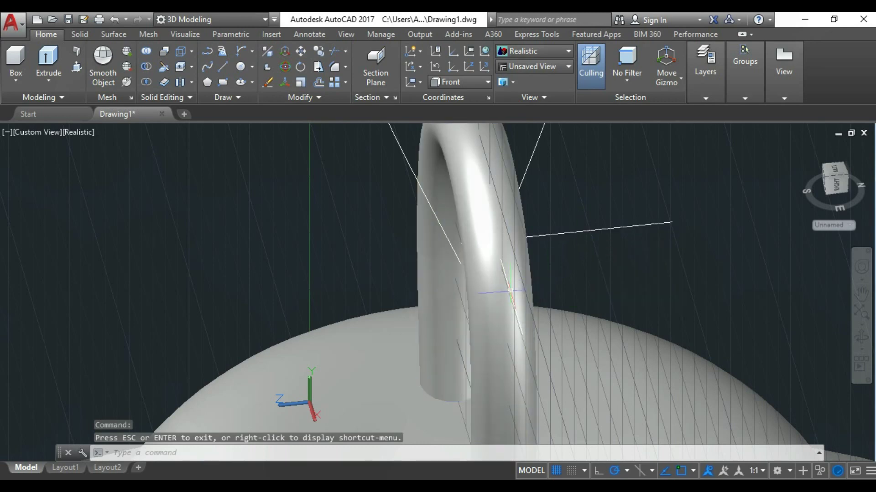
- Delete the leftover object and switch to the Left view
{"action": "left_click", "coordinate": [510, 290]}
{"action": "key", "text": "Delete"}
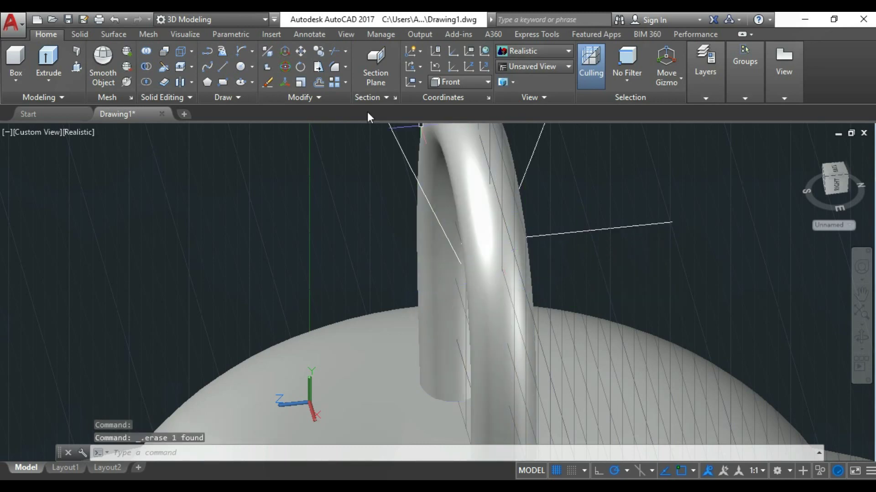
{"action": "left_click", "coordinate": [45, 131]}
{"action": "left_click", "coordinate": [75, 193]}
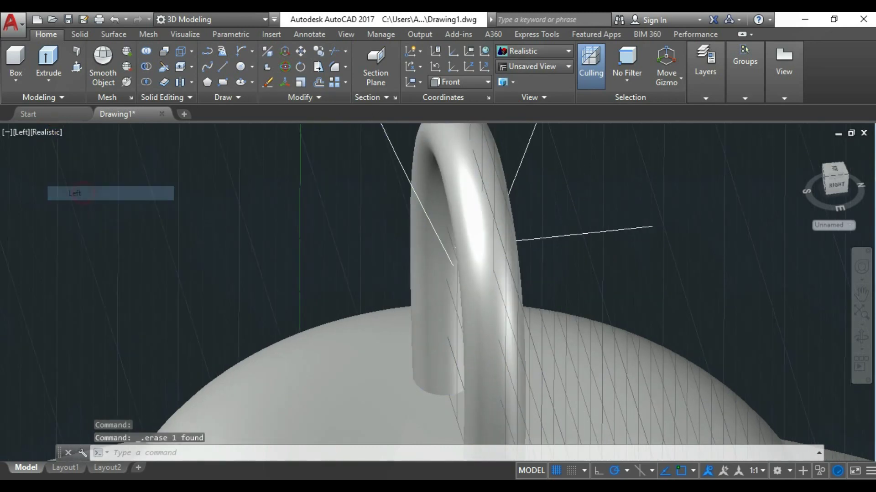
{"action": "scroll", "coordinate": [464, 249], "scroll_direction": "up", "scroll_amount": 5}
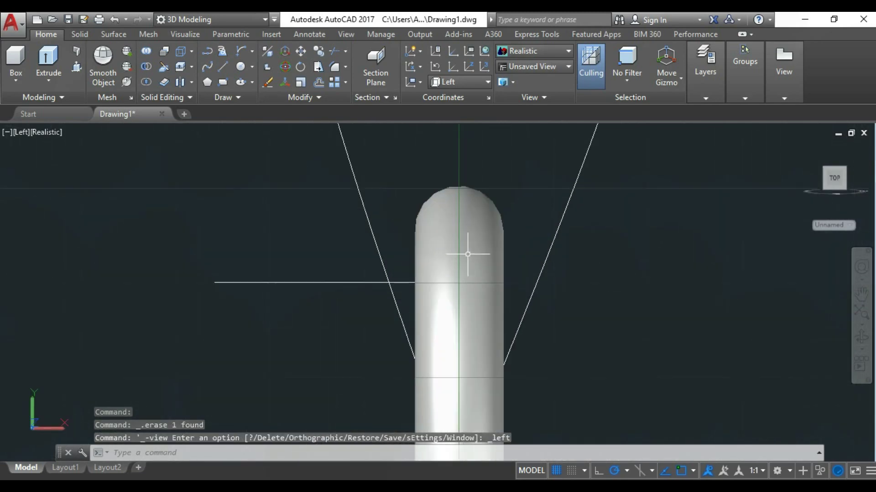
{"action": "scroll", "coordinate": [461, 274], "scroll_direction": "up", "scroll_amount": 2}
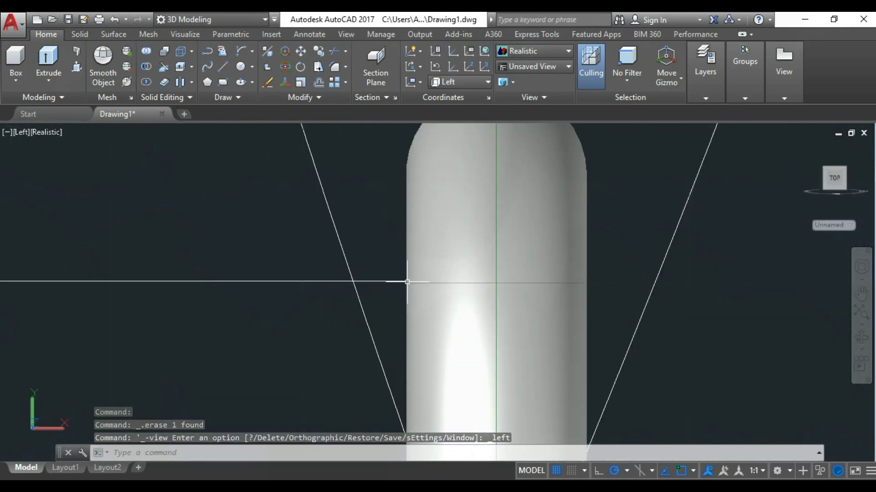
{"action": "scroll", "coordinate": [411, 248], "scroll_direction": "down", "scroll_amount": 4}
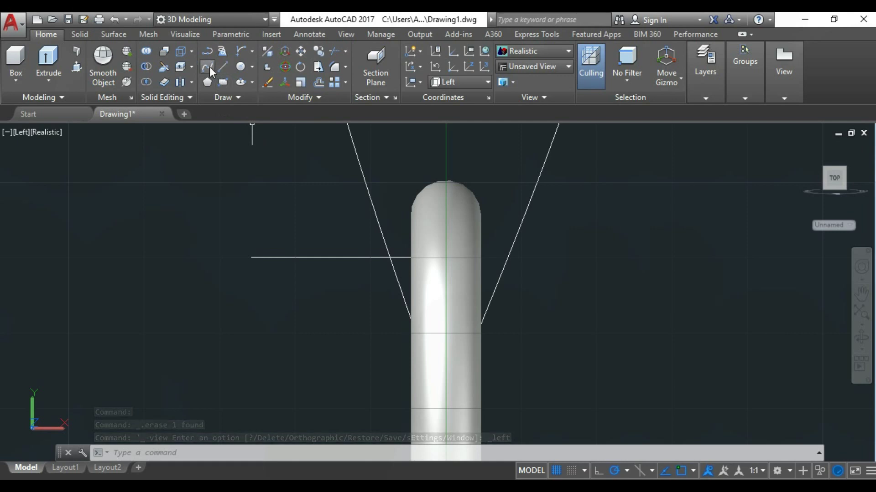
- Draw a Start-End-Direction arc joining the two slanted lens lines around the hanger tube
{"action": "left_click", "coordinate": [242, 51]}
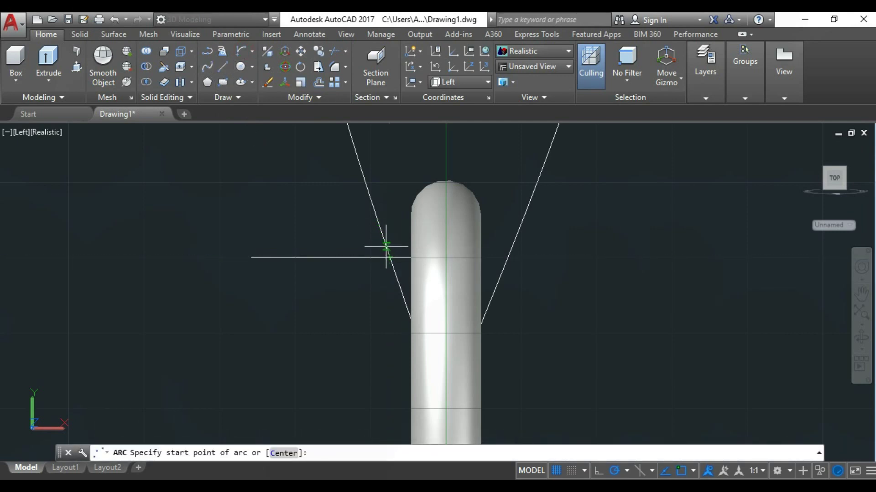
{"action": "left_click", "coordinate": [386, 247]}
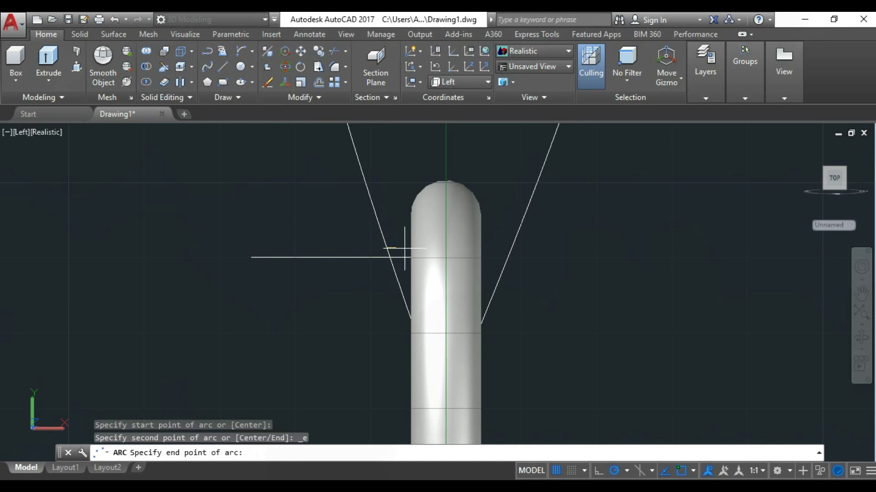
{"action": "left_click", "coordinate": [512, 247]}
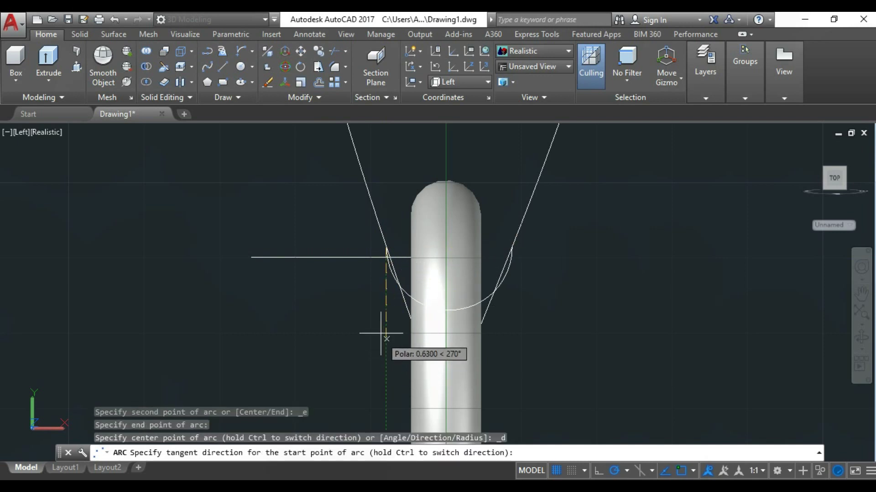
{"action": "scroll", "coordinate": [387, 227], "scroll_direction": "up", "scroll_amount": 3}
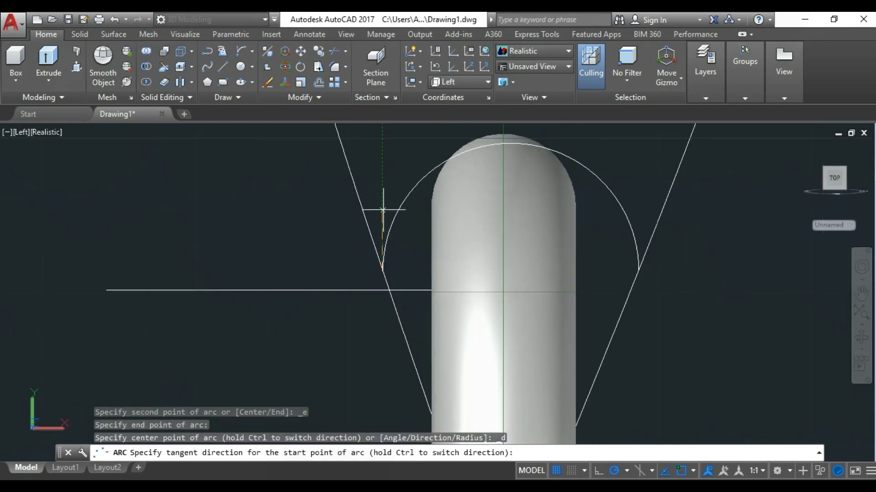
{"action": "key", "text": "Escape"}
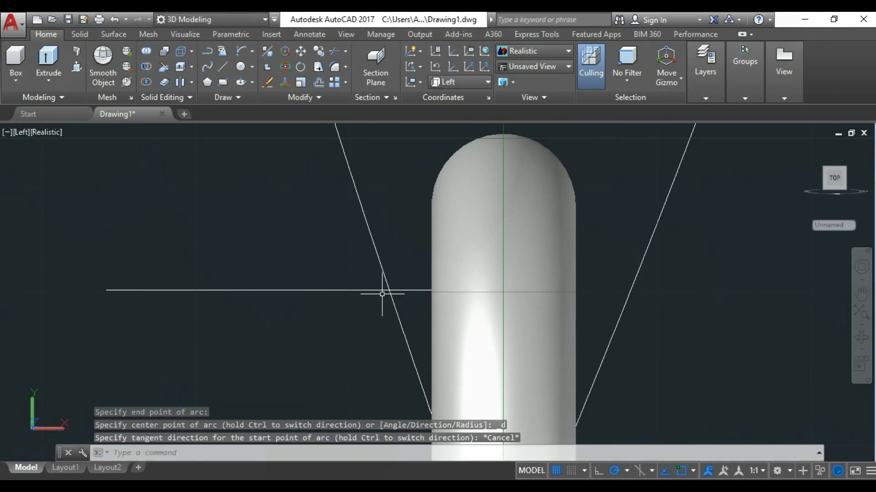
{"action": "left_click", "coordinate": [240, 50]}
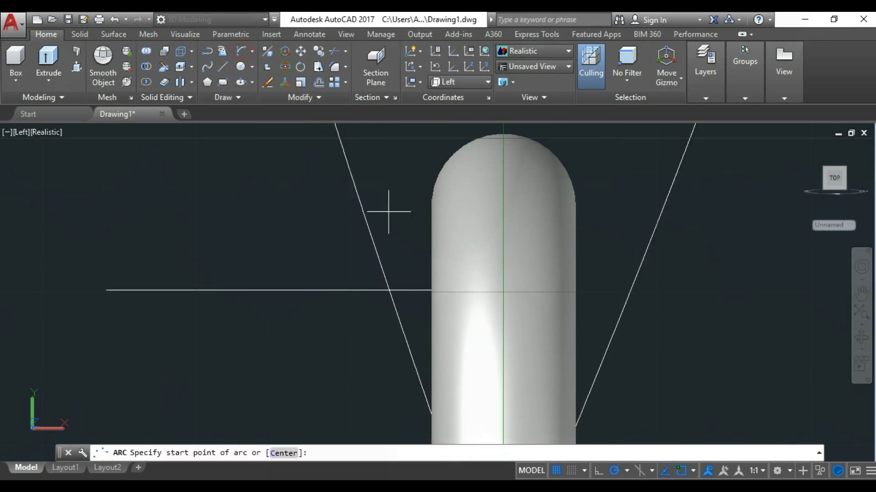
{"action": "left_click", "coordinate": [362, 205]}
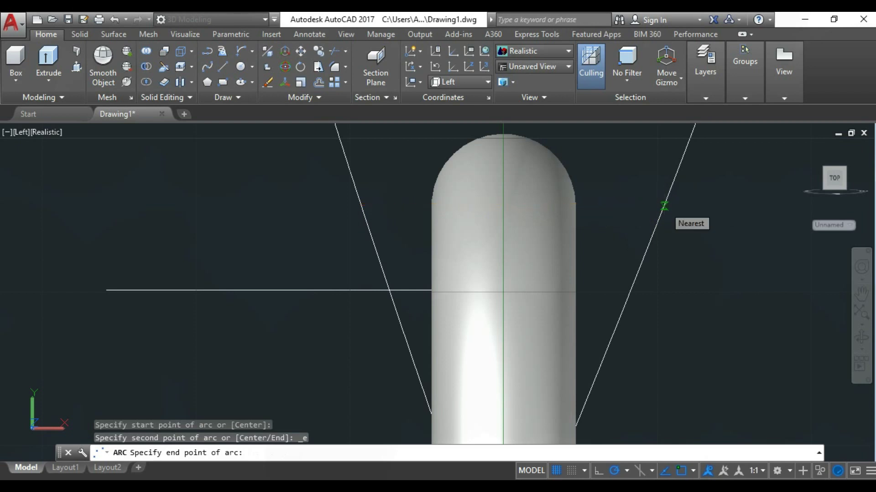
{"action": "left_click", "coordinate": [664, 206]}
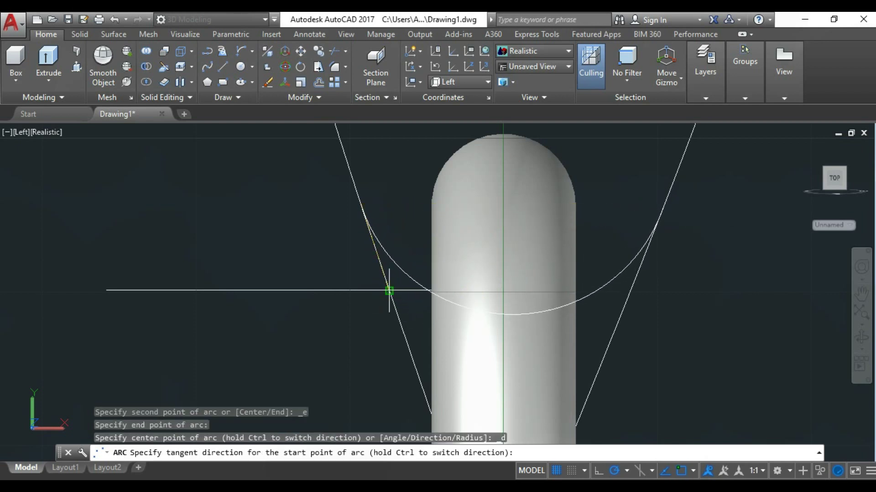
{"action": "scroll", "coordinate": [390, 289], "scroll_direction": "up", "scroll_amount": 3}
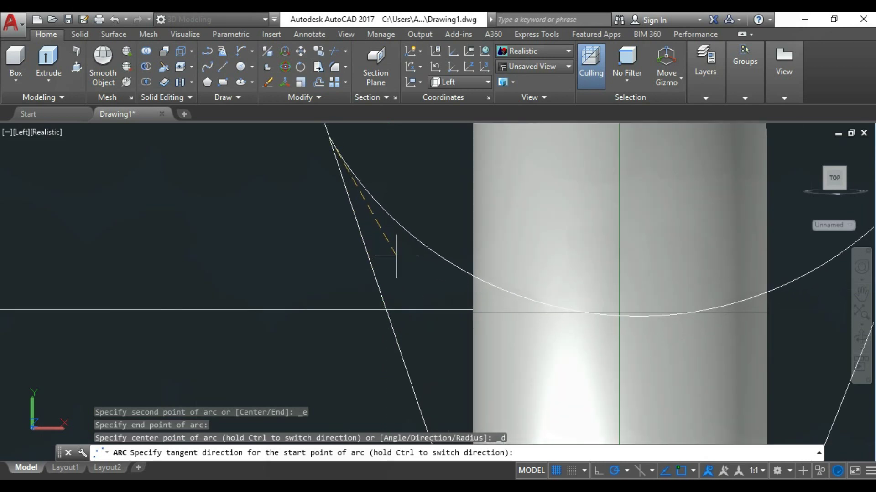
{"action": "left_click", "coordinate": [396, 256]}
{"action": "scroll", "coordinate": [413, 313], "scroll_direction": "down", "scroll_amount": 3}
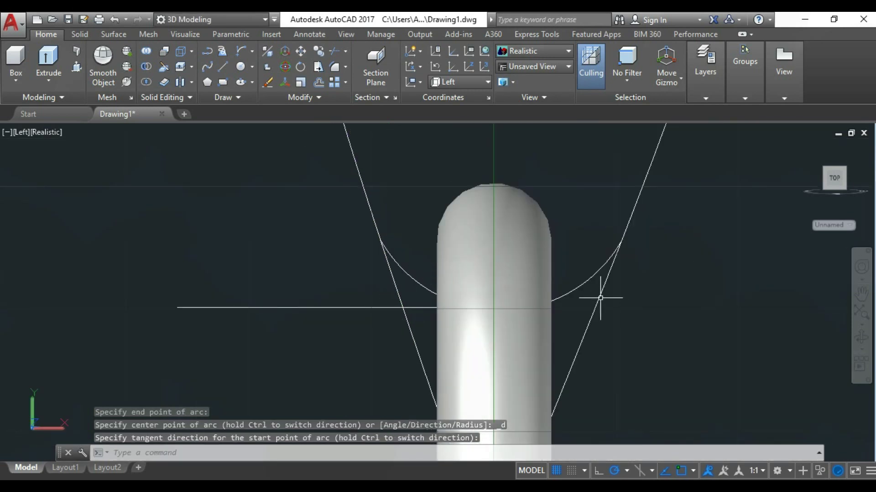
- Trim both slanted lines' lower ends below the horizontal guide line
{"action": "type", "text": "tr"}
{"action": "key", "text": "Return"}
{"action": "key", "text": "Return"}
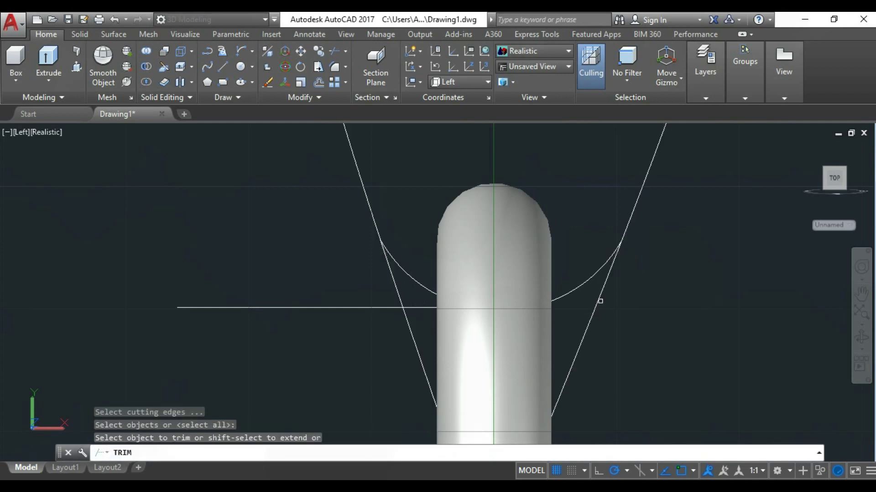
{"action": "left_click", "coordinate": [599, 301]}
{"action": "left_click", "coordinate": [411, 334]}
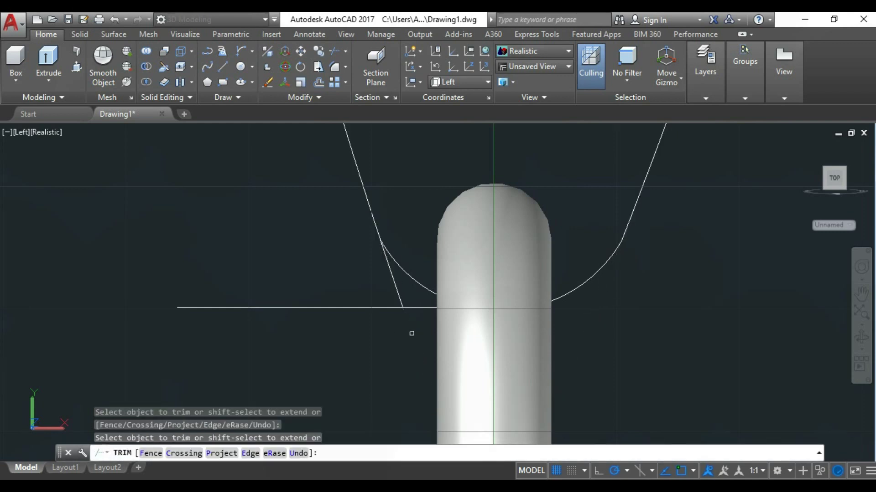
{"action": "key", "text": "Return"}
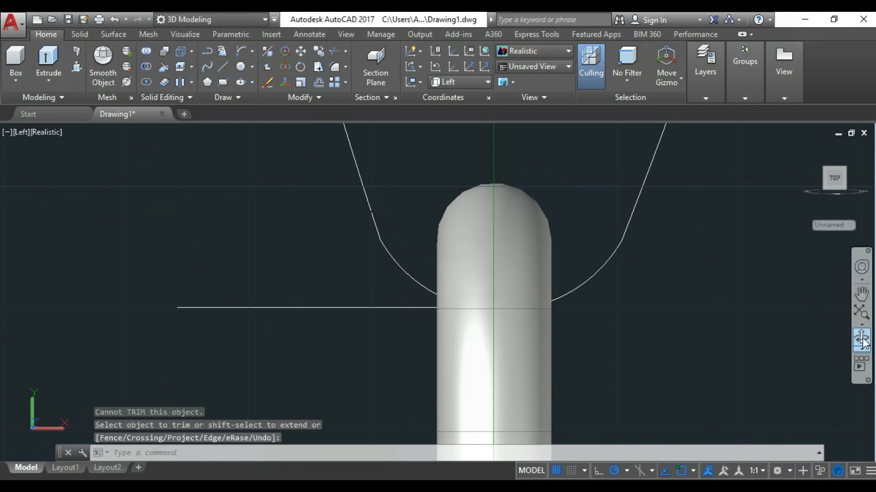
- Orbit the model, switch to the Top view, and tilt it into a 3D angle
{"action": "left_click", "coordinate": [861, 338]}
{"action": "mouse_move", "coordinate": [475, 326]}
{"action": "left_mouse_down"}
{"action": "mouse_move", "coordinate": [537, 313]}
{"action": "mouse_move", "coordinate": [479, 222]}
{"action": "mouse_move", "coordinate": [470, 261]}
{"action": "mouse_move", "coordinate": [527, 297]}
{"action": "mouse_move", "coordinate": [480, 301]}
{"action": "left_mouse_up"}
{"action": "key", "text": "Escape"}
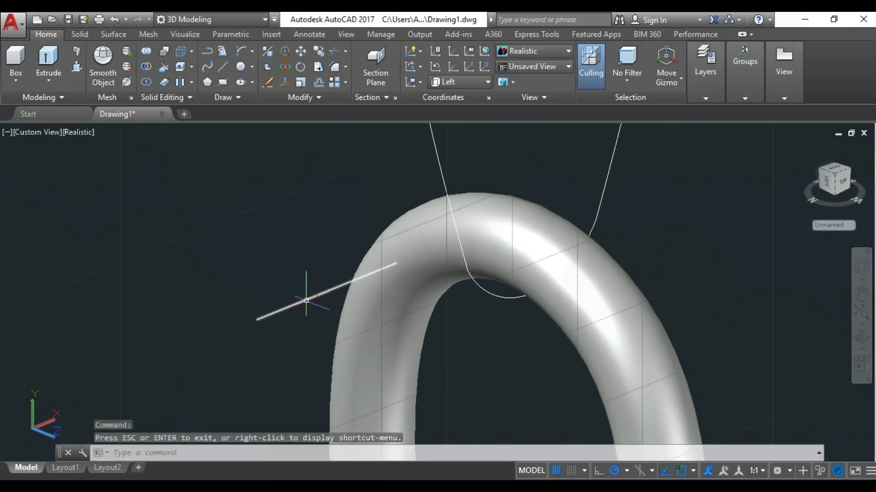
{"action": "left_click", "coordinate": [44, 134]}
{"action": "left_click", "coordinate": [67, 167]}
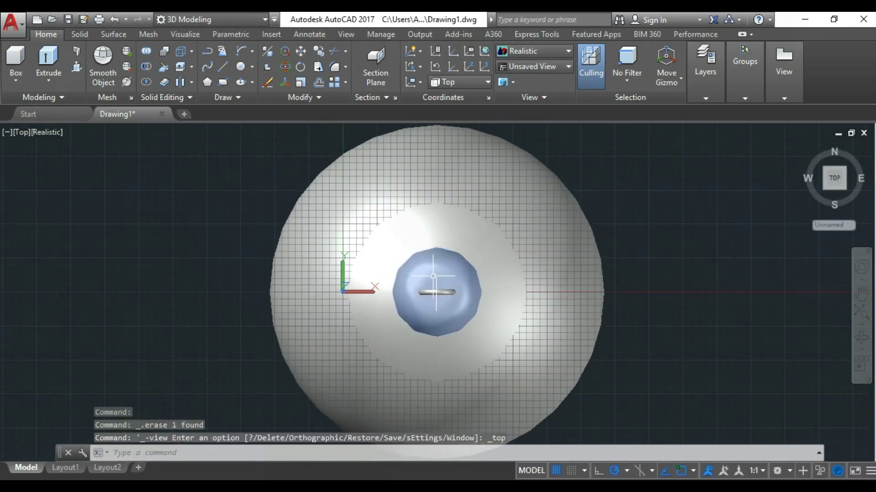
{"action": "scroll", "coordinate": [434, 276], "scroll_direction": "up", "scroll_amount": 3}
{"action": "mouse_move", "coordinate": [525, 332]}
{"action": "middle_mouse_down", "text": "shift"}
{"action": "mouse_move", "coordinate": [585, 286]}
{"action": "mouse_move", "coordinate": [625, 274]}
{"action": "mouse_move", "coordinate": [649, 289]}
{"action": "mouse_move", "coordinate": [487, 204]}
{"action": "mouse_move", "coordinate": [462, 137]}
{"action": "mouse_move", "coordinate": [465, 185]}
{"action": "mouse_move", "coordinate": [512, 250]}
{"action": "mouse_move", "coordinate": [510, 227]}
{"action": "middle_mouse_up", "text": "shift"}
- Draw a small profile circle centred on the lens curve
{"action": "left_click", "coordinate": [240, 67]}
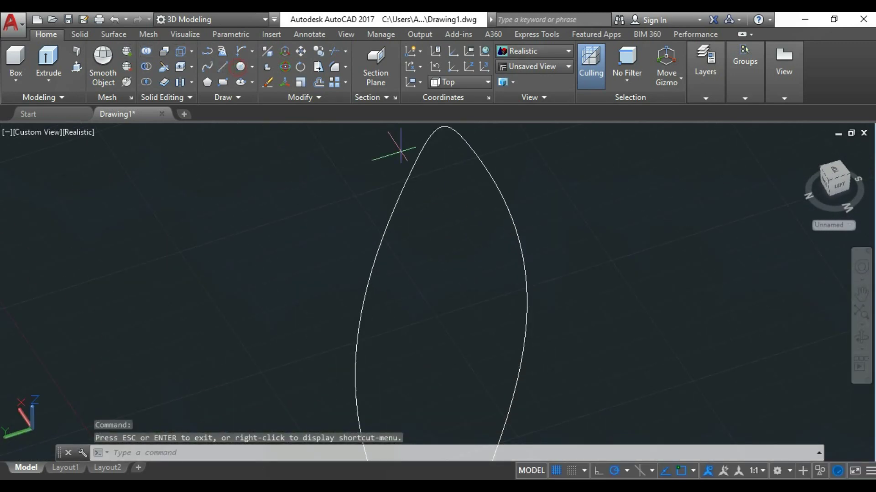
{"action": "left_click", "coordinate": [516, 231]}
{"action": "scroll", "coordinate": [542, 237], "scroll_direction": "up", "scroll_amount": 5}
{"action": "middle_click_drag", "start_coordinate": [536, 242], "coordinate": [464, 242]}
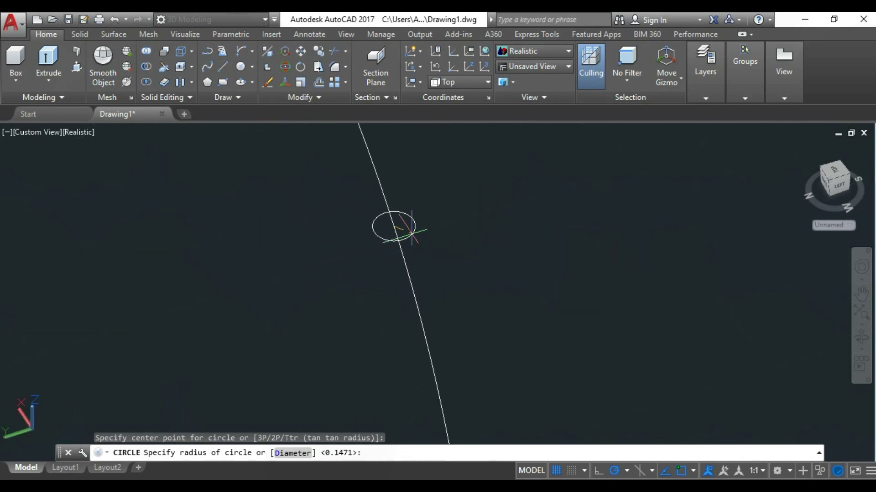
{"action": "left_click", "coordinate": [412, 232]}
{"action": "scroll", "coordinate": [430, 204], "scroll_direction": "up", "scroll_amount": 3}
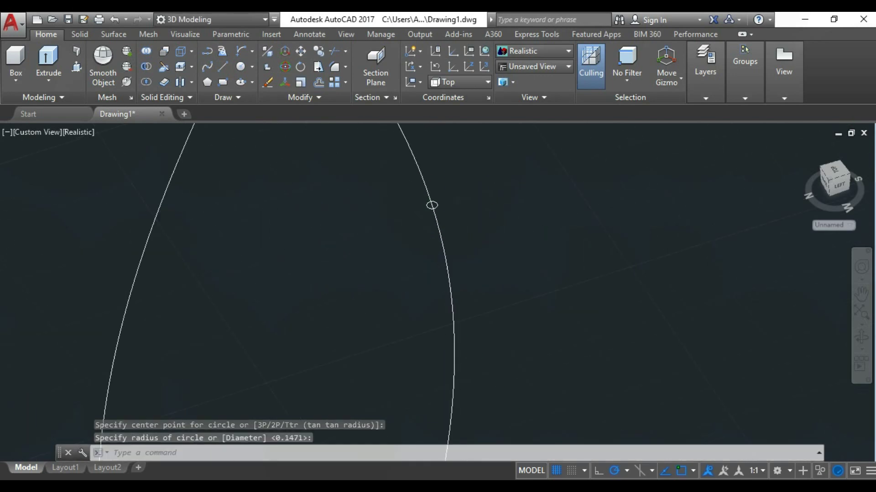
{"action": "scroll", "coordinate": [461, 203], "scroll_direction": "up", "scroll_amount": 2}
{"action": "scroll", "coordinate": [489, 285], "scroll_direction": "down", "scroll_amount": 2}
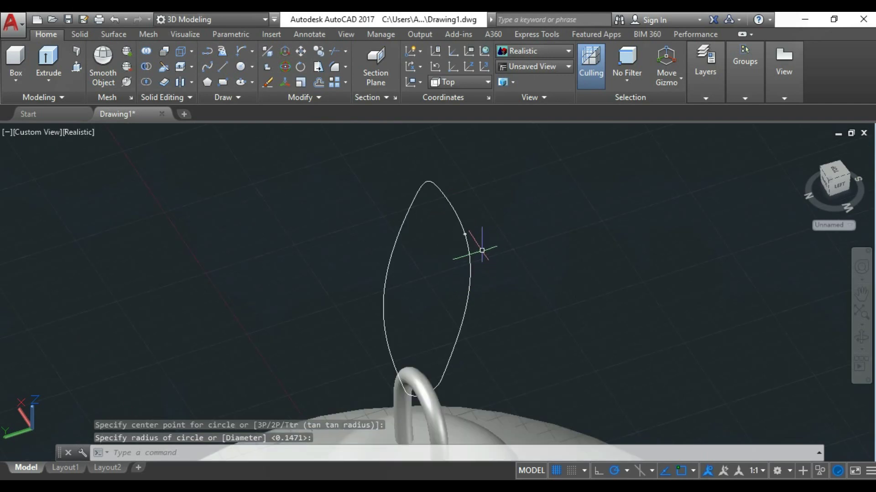
{"action": "scroll", "coordinate": [482, 250], "scroll_direction": "up", "scroll_amount": 5}
{"action": "scroll", "coordinate": [313, 180], "scroll_direction": "down", "scroll_amount": 4}
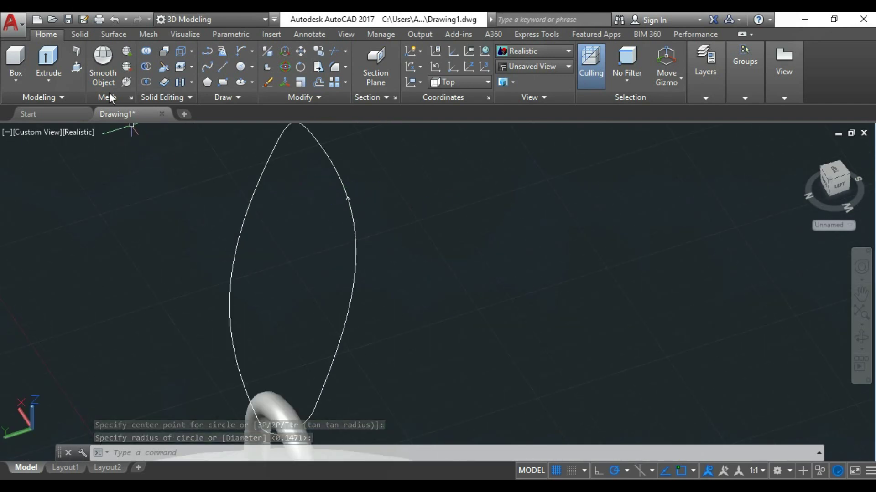
- Sweep the small circle along the lens curve with the Surface Sweep tool
{"action": "left_click", "coordinate": [78, 35]}
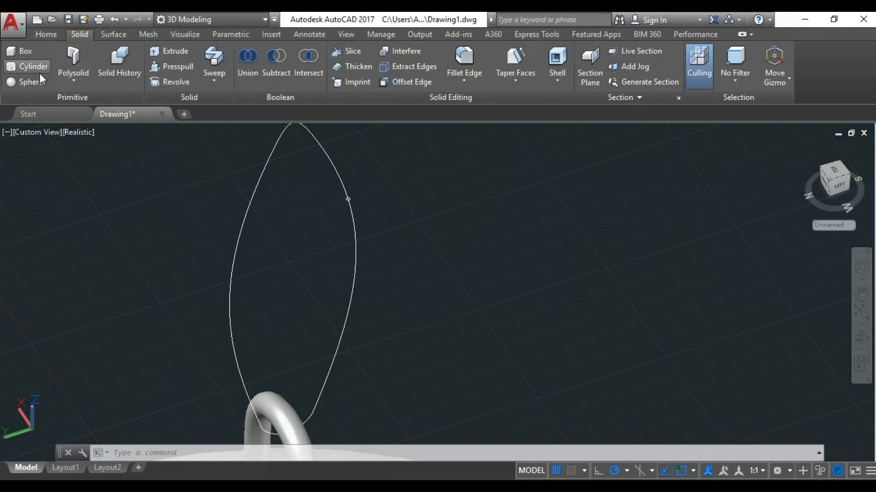
{"action": "left_click", "coordinate": [109, 33]}
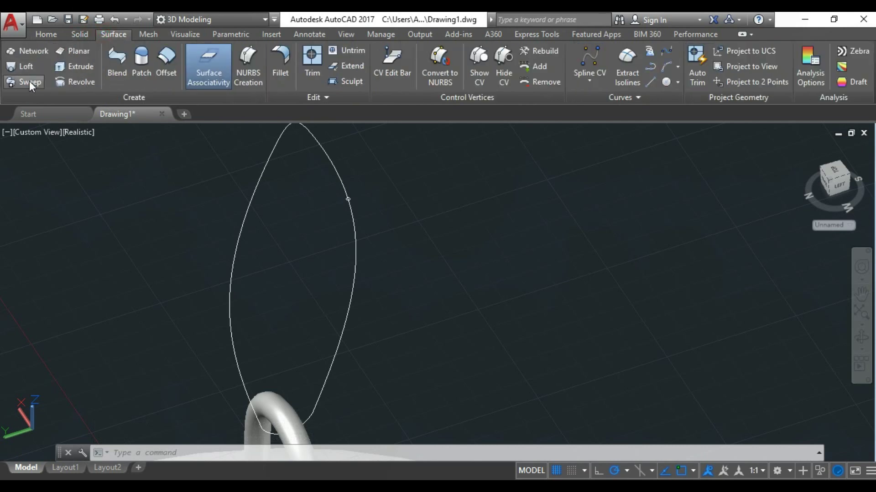
{"action": "left_click", "coordinate": [29, 82]}
{"action": "scroll", "coordinate": [398, 215], "scroll_direction": "up", "scroll_amount": 2}
{"action": "scroll", "coordinate": [325, 214], "scroll_direction": "up", "scroll_amount": 2}
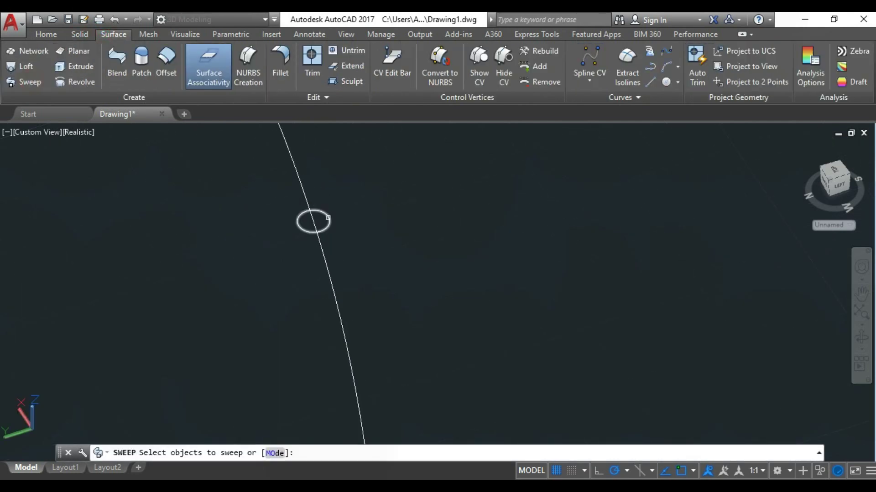
{"action": "left_click", "coordinate": [327, 218]}
{"action": "key", "text": "Return"}
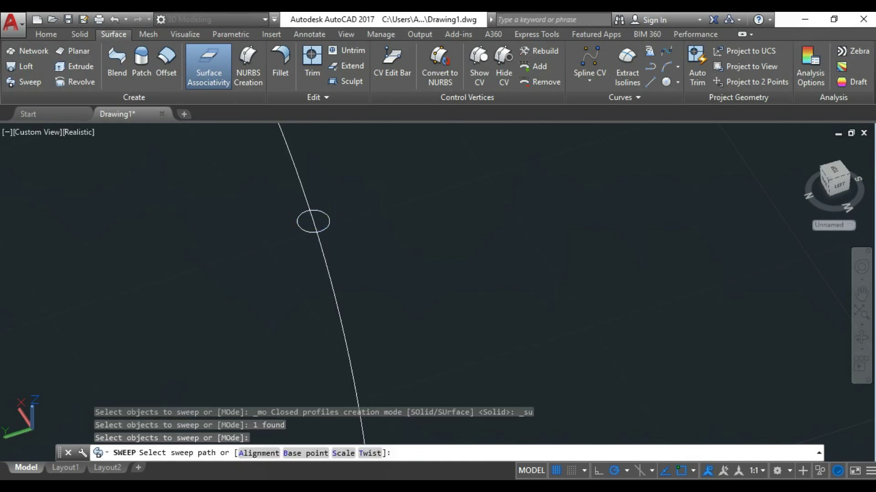
{"action": "left_click", "coordinate": [305, 196]}
- Undo the tube sweep, leaving the bare lens curve and circle
{"action": "scroll", "coordinate": [394, 229], "scroll_direction": "down", "scroll_amount": 2}
{"action": "scroll", "coordinate": [394, 229], "scroll_direction": "down", "scroll_amount": 5}
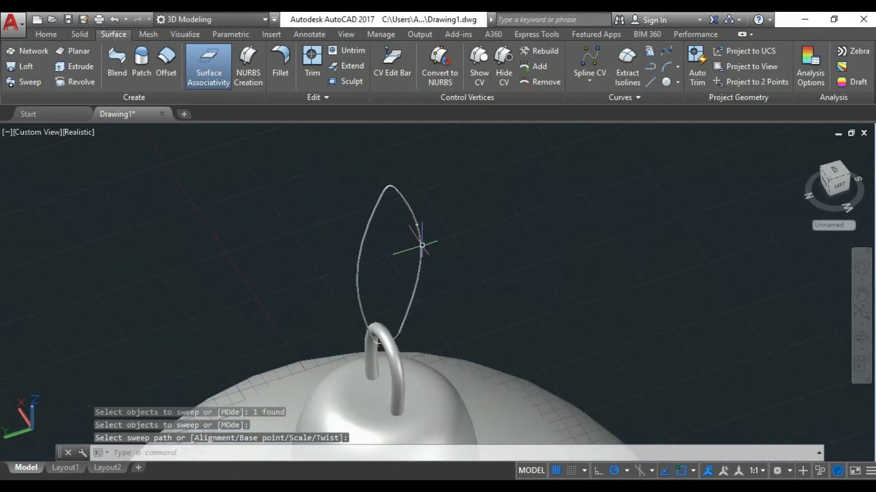
{"action": "scroll", "coordinate": [495, 292], "scroll_direction": "up", "scroll_amount": 1}
{"action": "scroll", "coordinate": [496, 293], "scroll_direction": "up", "scroll_amount": 1}
{"action": "scroll", "coordinate": [247, 388], "scroll_direction": "up", "scroll_amount": 1}
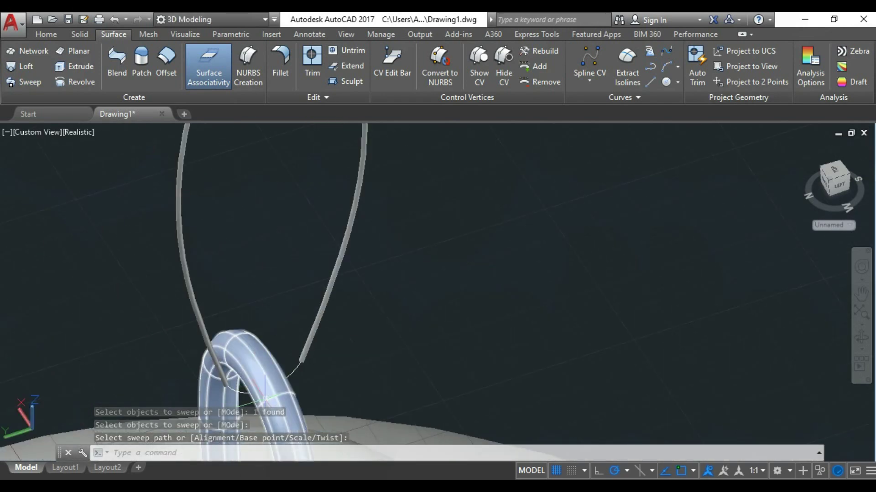
{"action": "left_click", "coordinate": [113, 20]}
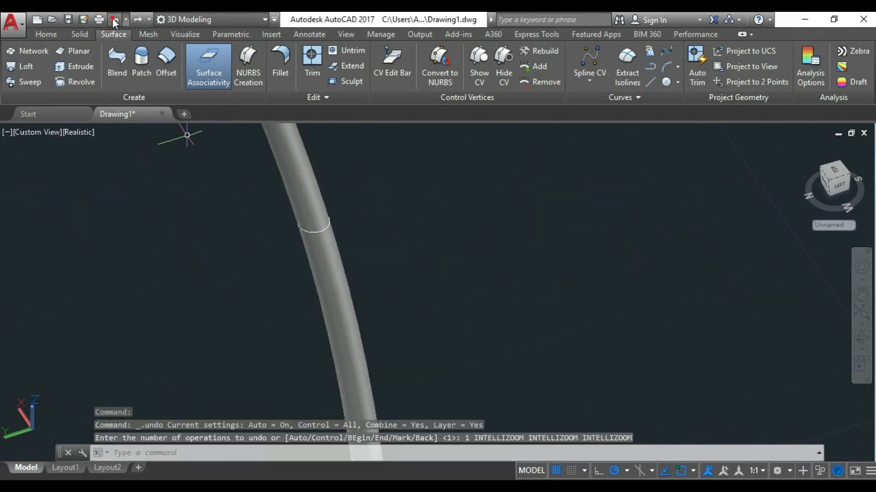
{"action": "scroll", "coordinate": [427, 268], "scroll_direction": "down", "scroll_amount": 1}
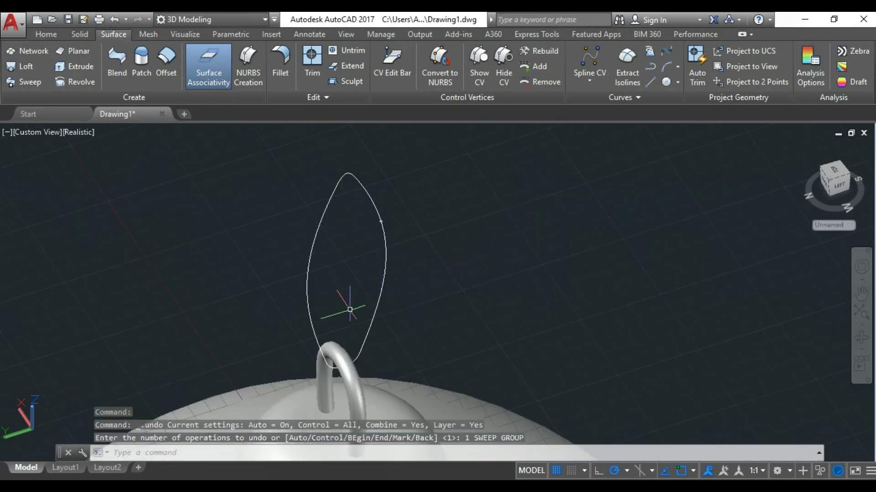
{"action": "scroll", "coordinate": [317, 314], "scroll_direction": "up", "scroll_amount": 2}
- Join the two halves of the lens curve into a single spline with J
{"action": "type", "text": "j"}
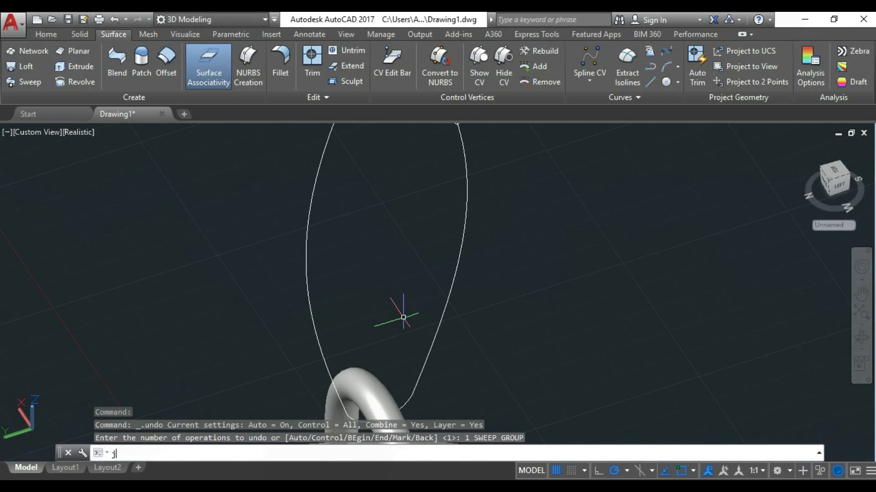
{"action": "key", "text": "Return"}
{"action": "left_click", "coordinate": [432, 339]}
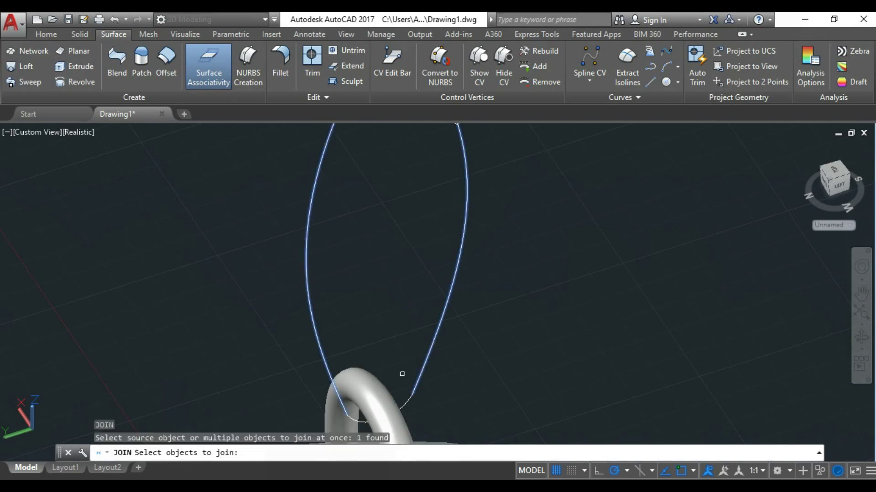
{"action": "left_click", "coordinate": [356, 421]}
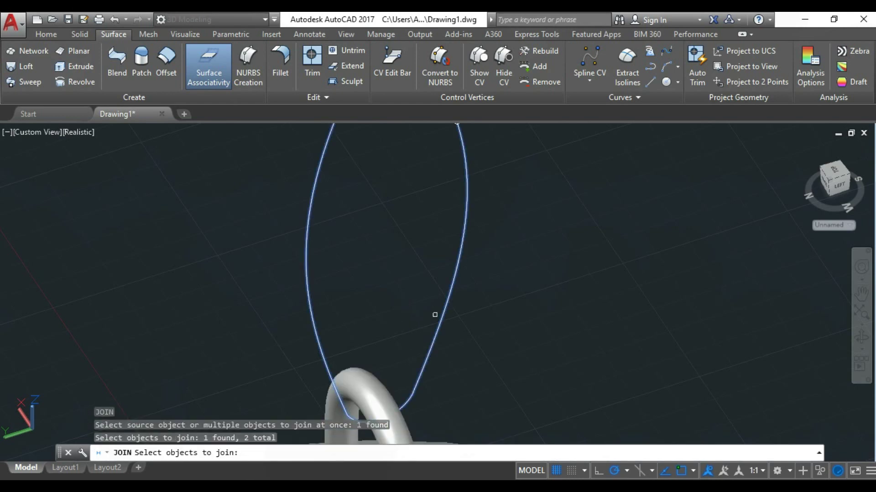
{"action": "key", "text": "Return"}
- Select the profile circle and drag its quadrant grip inward to shrink its radius
{"action": "scroll", "coordinate": [446, 292], "scroll_direction": "down", "scroll_amount": 4}
{"action": "scroll", "coordinate": [454, 239], "scroll_direction": "up", "scroll_amount": 5}
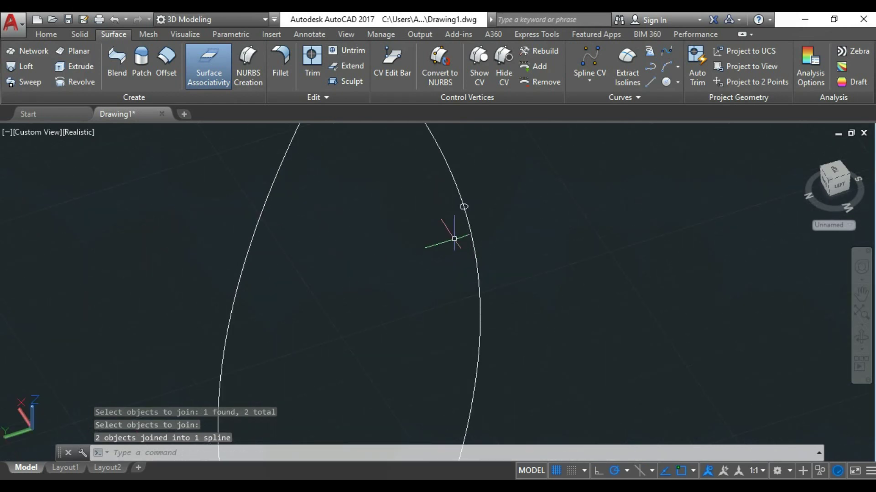
{"action": "scroll", "coordinate": [469, 205], "scroll_direction": "up", "scroll_amount": 4}
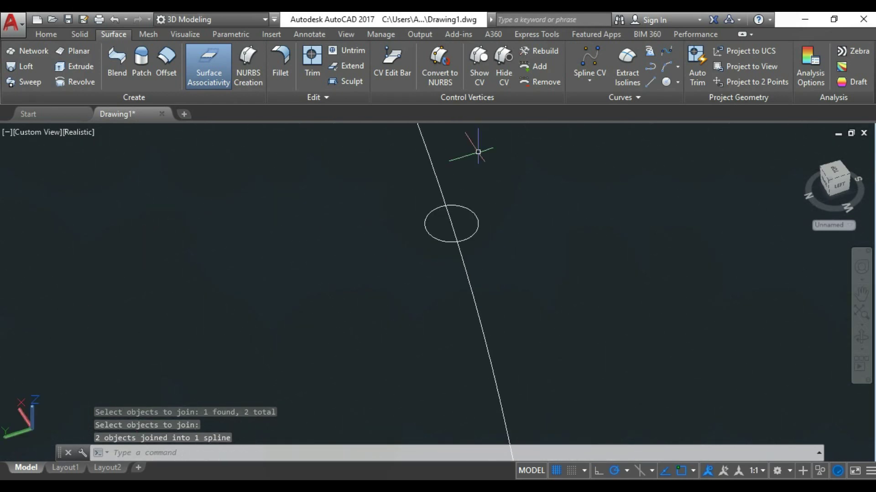
{"action": "left_click", "coordinate": [472, 204]}
{"action": "left_click", "coordinate": [486, 226]}
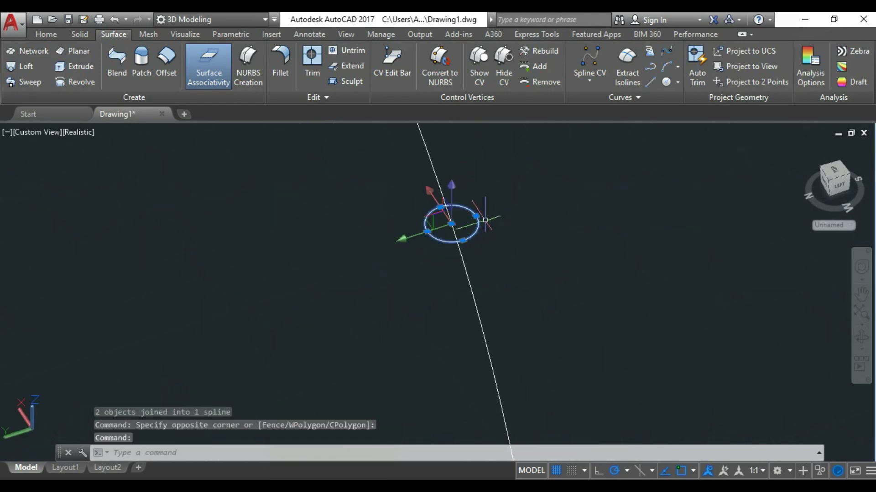
{"action": "scroll", "coordinate": [485, 219], "scroll_direction": "up", "scroll_amount": 3}
{"action": "left_click", "coordinate": [416, 227]}
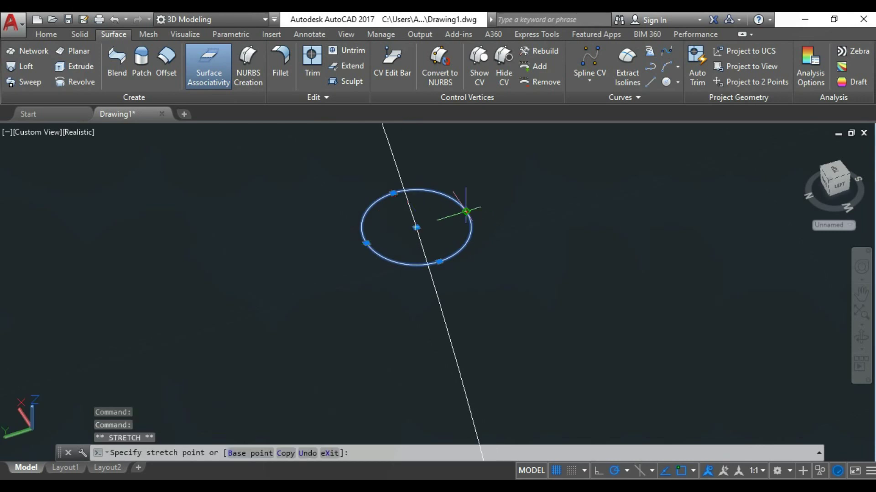
{"action": "left_click", "coordinate": [446, 228]}
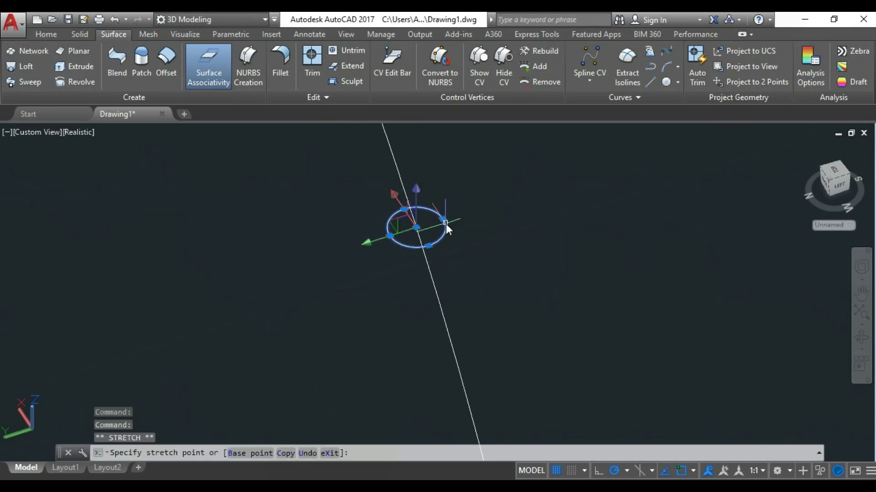
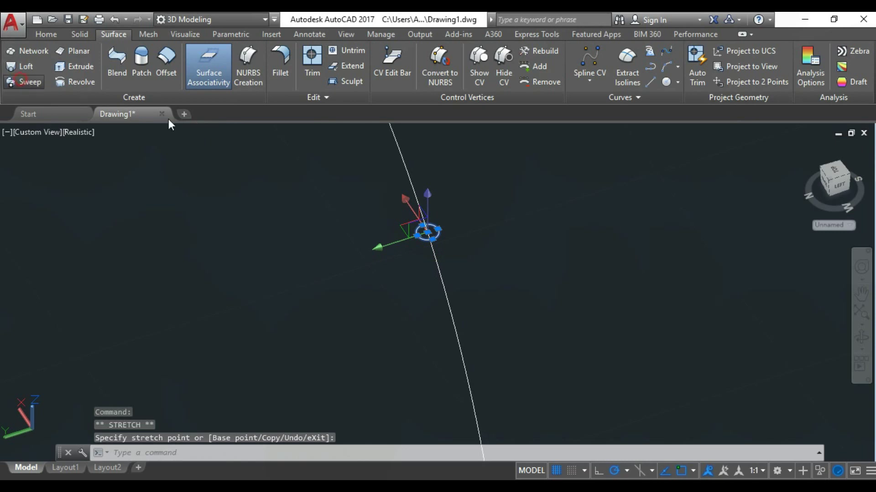
- Sweep the small circle along the long curve to create the thin string tube
{"action": "left_click", "coordinate": [438, 233]}
{"action": "key", "text": "Escape"}
{"action": "type", "text": "sweep"}
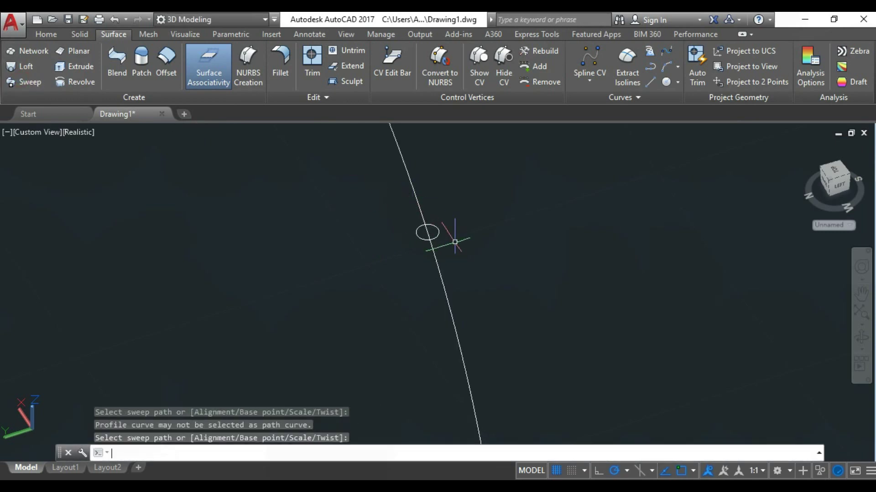
{"action": "key", "text": "Return"}
{"action": "left_click", "coordinate": [438, 235]}
{"action": "key", "text": "Return"}
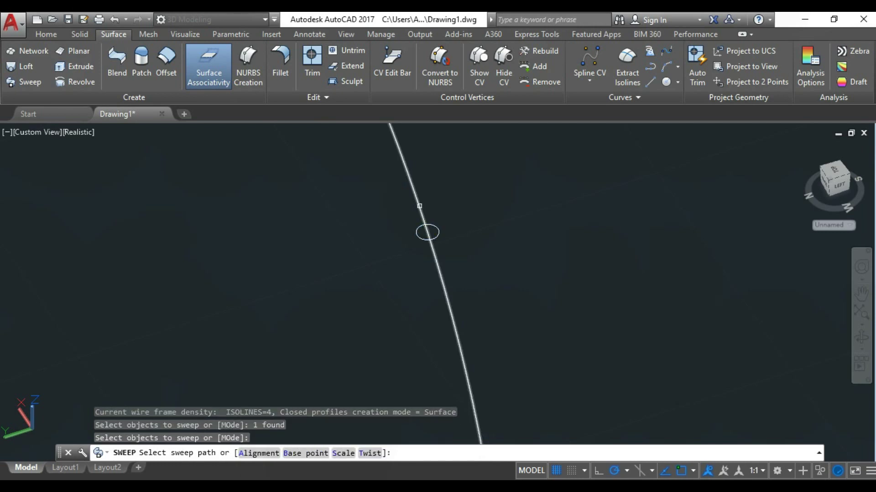
{"action": "left_click", "coordinate": [419, 206]}
- Switch the viewport to the Left preset view
{"action": "scroll", "coordinate": [446, 220], "scroll_direction": "down", "scroll_amount": 5}
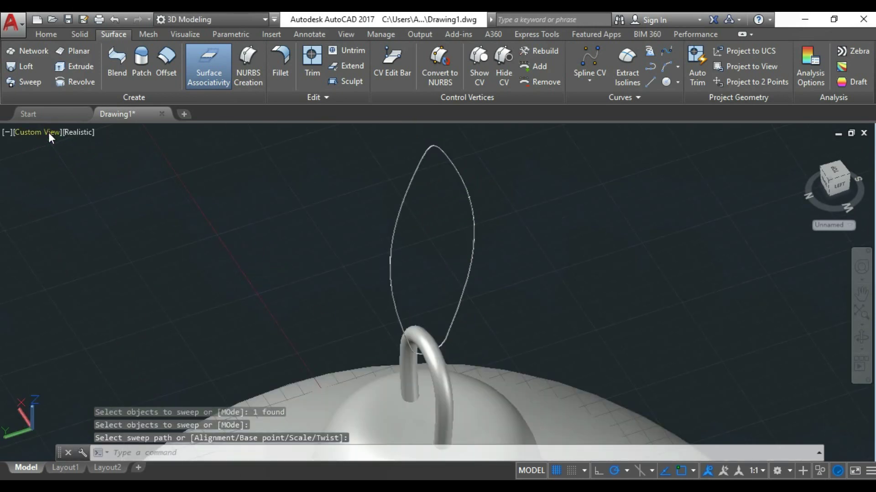
{"action": "left_click", "coordinate": [48, 132]}
{"action": "left_click", "coordinate": [78, 194]}
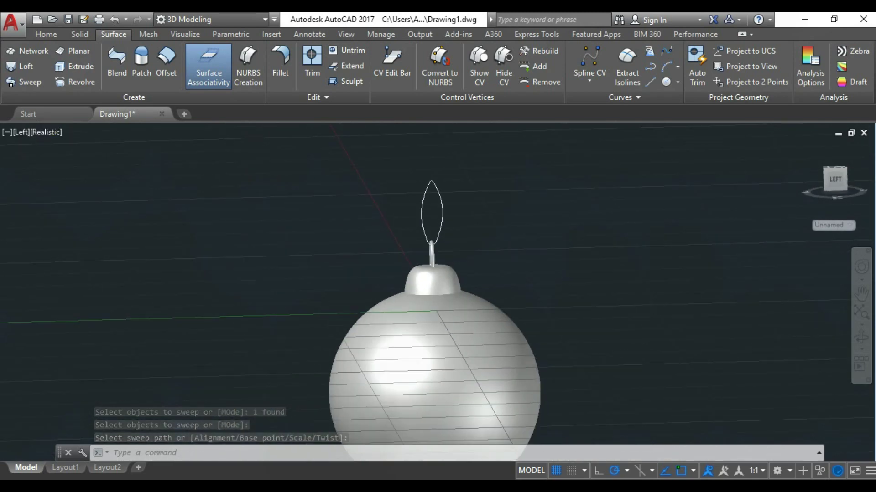
- Move the swept string lower toward the loop, accepting the loss of associativity
{"action": "scroll", "coordinate": [477, 259], "scroll_direction": "up", "scroll_amount": 4}
{"action": "scroll", "coordinate": [477, 258], "scroll_direction": "up", "scroll_amount": 5}
{"action": "scroll", "coordinate": [477, 259], "scroll_direction": "up", "scroll_amount": 1}
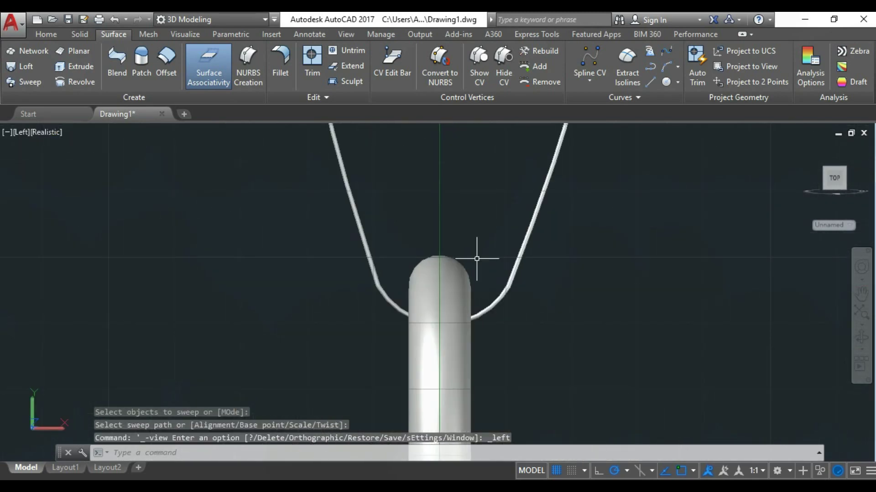
{"action": "type", "text": "m"}
{"action": "key", "text": "Return"}
{"action": "left_click", "coordinate": [508, 287]}
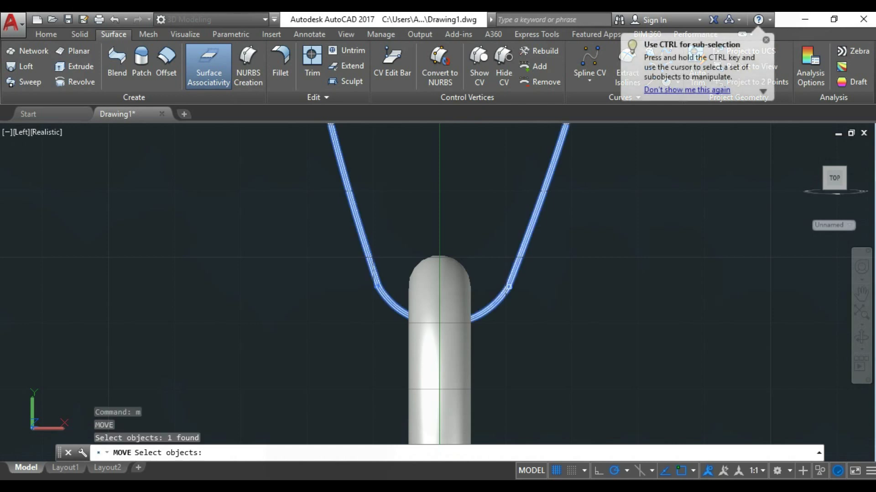
{"action": "key", "text": "Return"}
{"action": "scroll", "coordinate": [588, 333], "scroll_direction": "up", "scroll_amount": 3}
{"action": "left_click", "coordinate": [588, 333]}
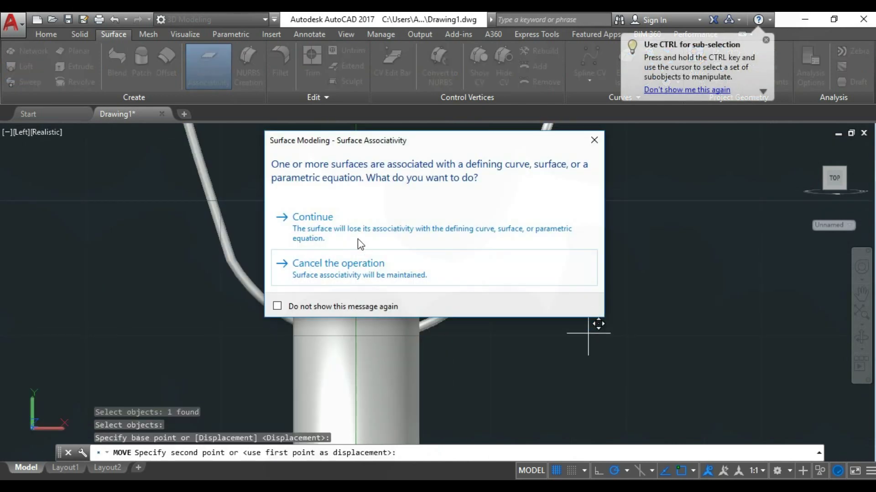
{"action": "left_click", "coordinate": [527, 248]}
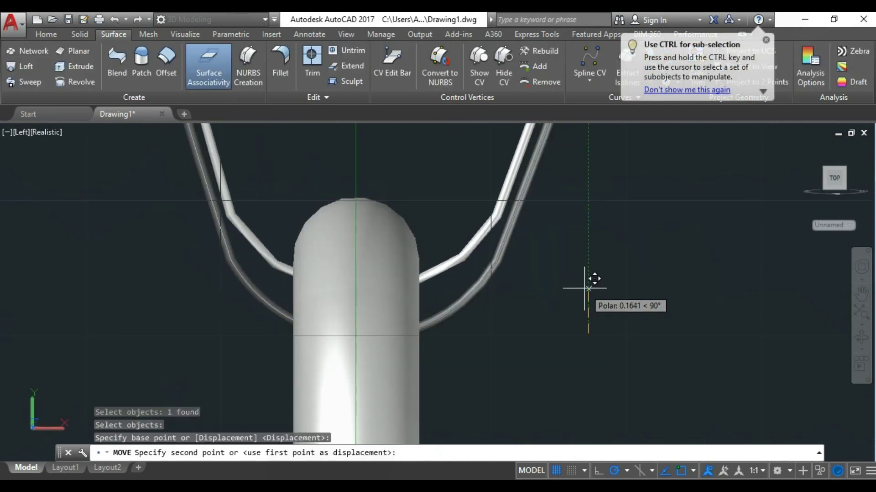
{"action": "left_click", "coordinate": [583, 323]}
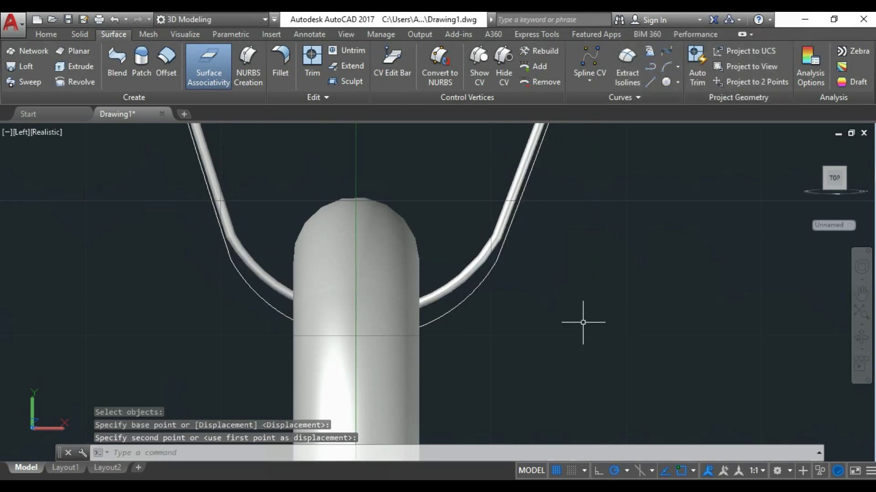
- Erase the leftover thin path curve
{"action": "left_click", "coordinate": [461, 303]}
{"action": "key", "text": "Delete"}
{"action": "scroll", "coordinate": [501, 392], "scroll_direction": "down", "scroll_amount": 4}
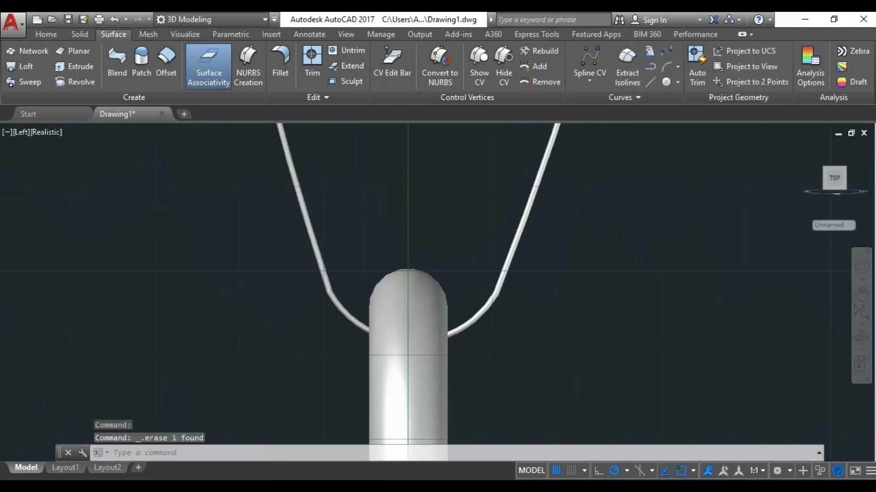
{"action": "scroll", "coordinate": [538, 345], "scroll_direction": "down", "scroll_amount": 2}
- Orbit around the string and delete the stray long curve
{"action": "left_click", "coordinate": [861, 338]}
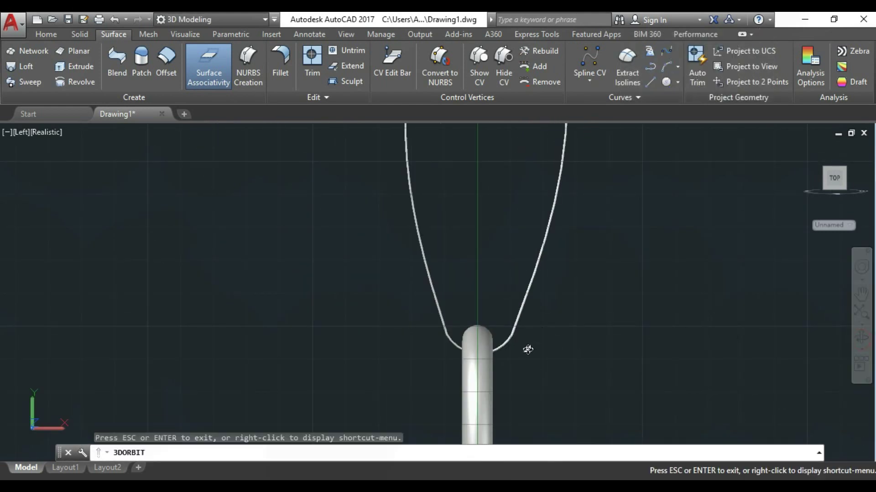
{"action": "mouse_move", "coordinate": [528, 347]}
{"action": "left_mouse_down"}
{"action": "mouse_move", "coordinate": [611, 225]}
{"action": "mouse_move", "coordinate": [592, 234]}
{"action": "mouse_move", "coordinate": [592, 246]}
{"action": "mouse_move", "coordinate": [569, 129]}
{"action": "mouse_move", "coordinate": [568, 156]}
{"action": "mouse_move", "coordinate": [535, 166]}
{"action": "mouse_move", "coordinate": [525, 186]}
{"action": "left_mouse_up"}
{"action": "key", "text": "Escape"}
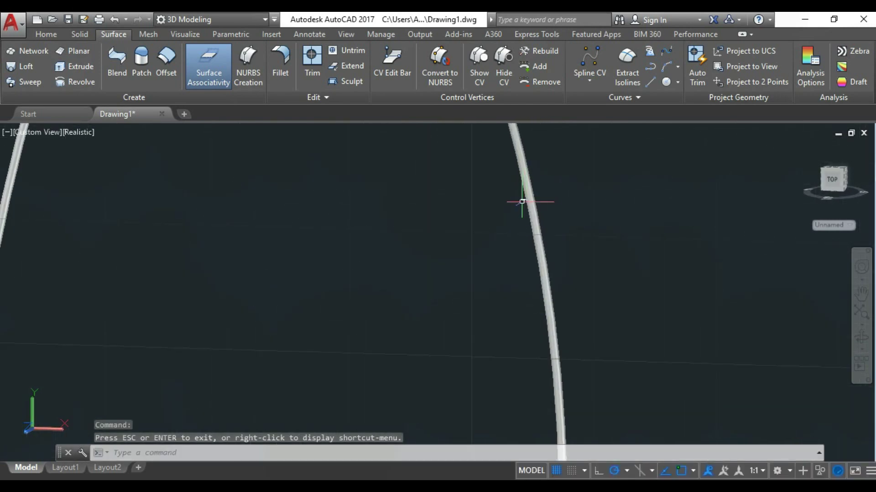
{"action": "left_click", "coordinate": [521, 199]}
{"action": "key", "text": "Delete"}
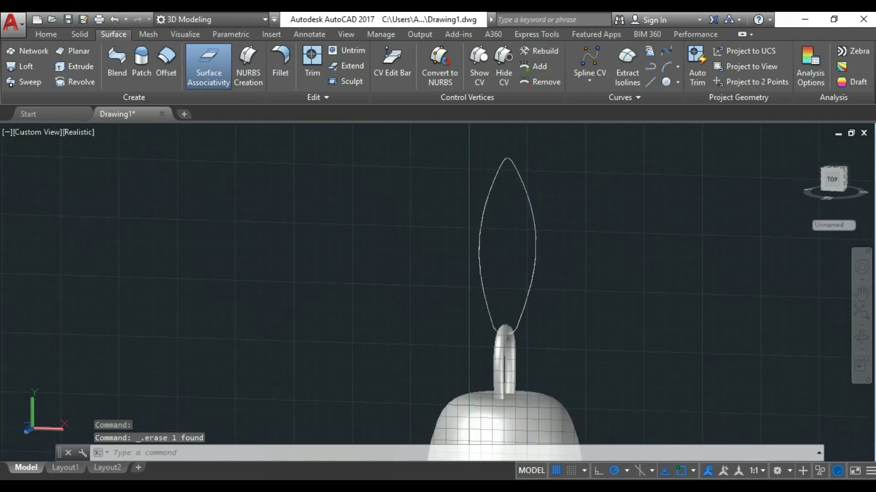
- Move the lens-shaped hanging string down so it sits inside the loop
{"action": "left_click", "coordinate": [861, 337]}
{"action": "mouse_move", "coordinate": [582, 334]}
{"action": "left_mouse_down"}
{"action": "mouse_move", "coordinate": [506, 305]}
{"action": "mouse_move", "coordinate": [520, 334]}
{"action": "mouse_move", "coordinate": [483, 297]}
{"action": "mouse_move", "coordinate": [480, 315]}
{"action": "left_mouse_up"}
{"action": "scroll", "coordinate": [520, 334], "scroll_direction": "up", "scroll_amount": 2}
{"action": "scroll", "coordinate": [520, 334], "scroll_direction": "up", "scroll_amount": 2}
{"action": "key", "text": "Escape"}
{"action": "left_click", "coordinate": [501, 287]}
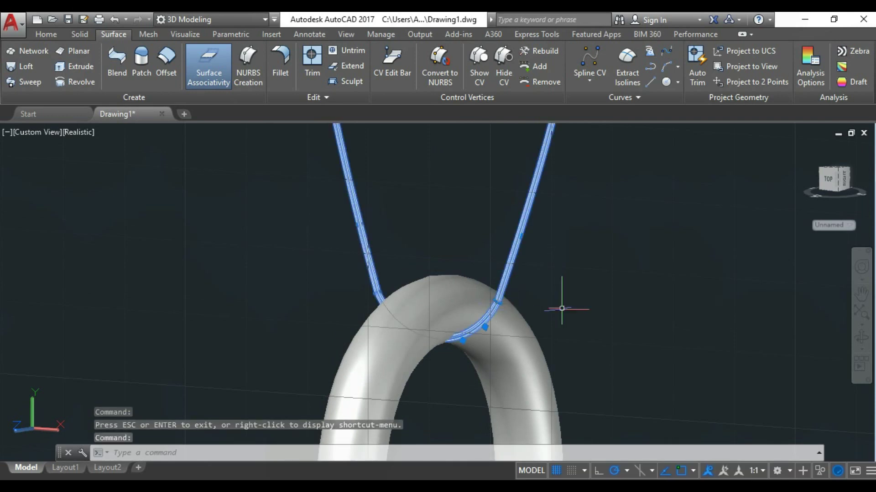
{"action": "type", "text": "m"}
{"action": "key", "text": "Return"}
{"action": "left_click", "coordinate": [680, 272]}
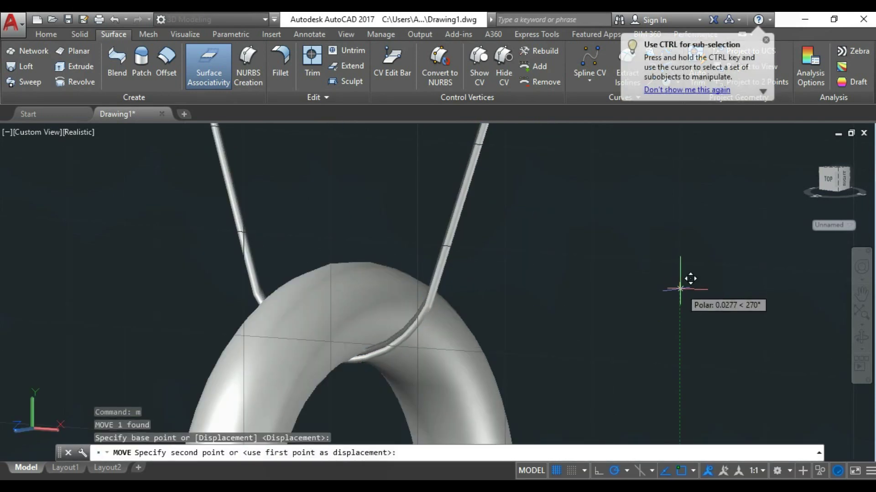
{"action": "left_click", "coordinate": [681, 291]}
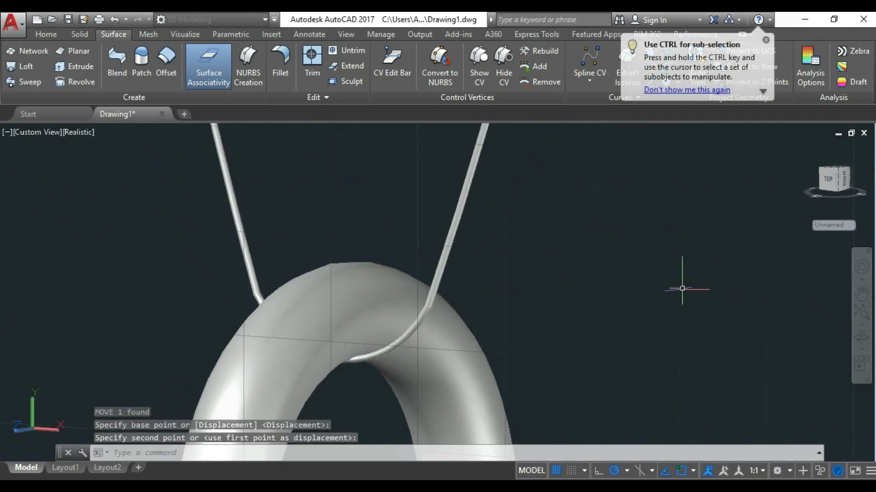
- Orbit and zoom out to check the string's fit in the loop
{"action": "scroll", "coordinate": [349, 389], "scroll_direction": "up", "scroll_amount": 1}
{"action": "scroll", "coordinate": [350, 389], "scroll_direction": "down", "scroll_amount": 1}
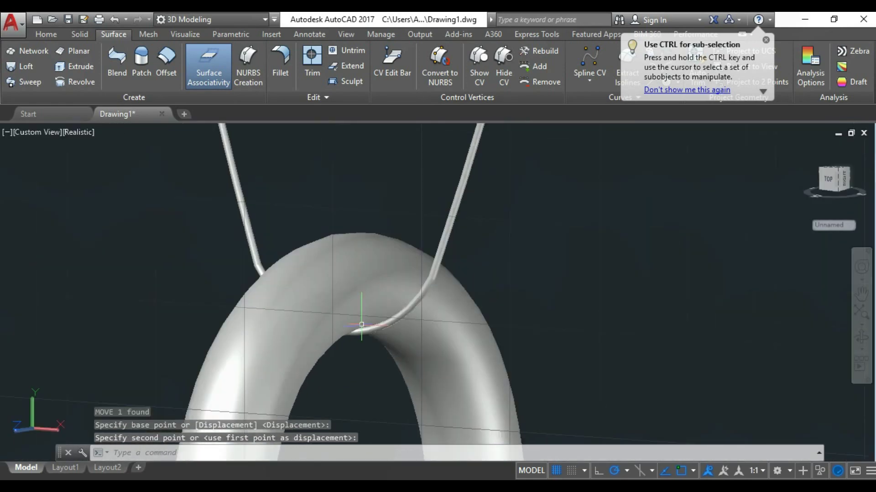
{"action": "scroll", "coordinate": [350, 389], "scroll_direction": "down", "scroll_amount": 1}
{"action": "left_click", "coordinate": [861, 337]}
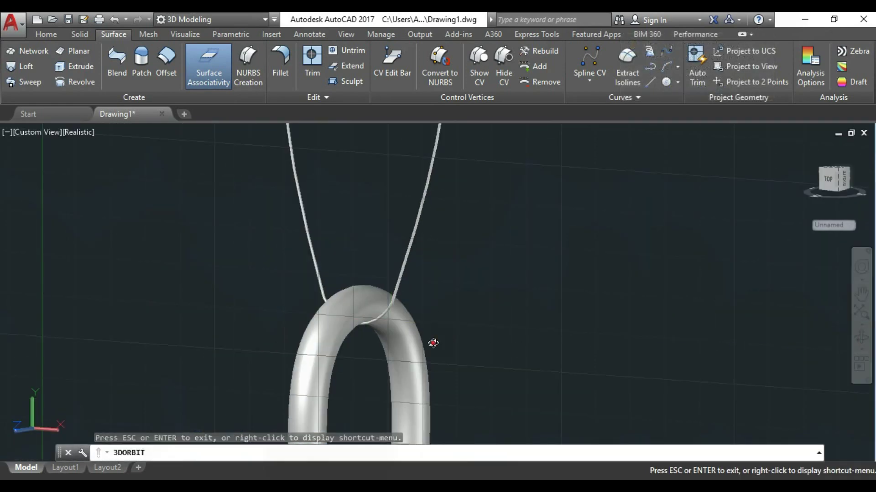
{"action": "mouse_move", "coordinate": [434, 343]}
{"action": "left_mouse_down"}
{"action": "mouse_move", "coordinate": [593, 334]}
{"action": "mouse_move", "coordinate": [556, 345]}
{"action": "left_mouse_up"}
{"action": "scroll", "coordinate": [556, 345], "scroll_direction": "down", "scroll_amount": 1}
{"action": "scroll", "coordinate": [547, 342], "scroll_direction": "down", "scroll_amount": 2}
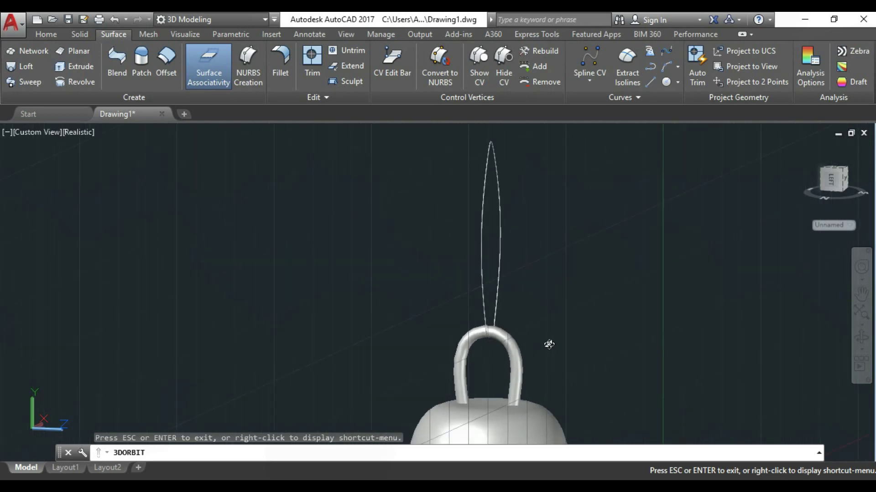
{"action": "key", "text": "Escape"}
{"action": "scroll", "coordinate": [488, 325], "scroll_direction": "down", "scroll_amount": 2}
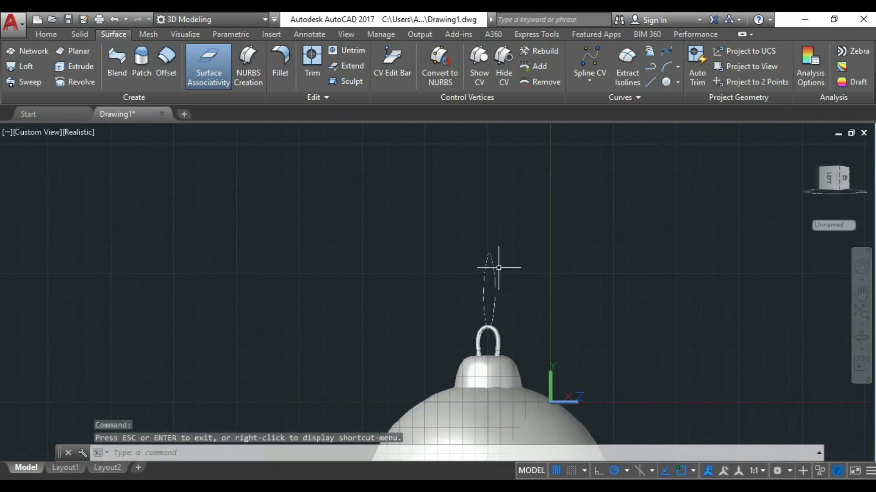
{"action": "scroll", "coordinate": [498, 268], "scroll_direction": "down", "scroll_amount": 3}
- Switch to Front view and apply the gold glitter material to the ball
{"action": "left_click", "coordinate": [23, 143]}
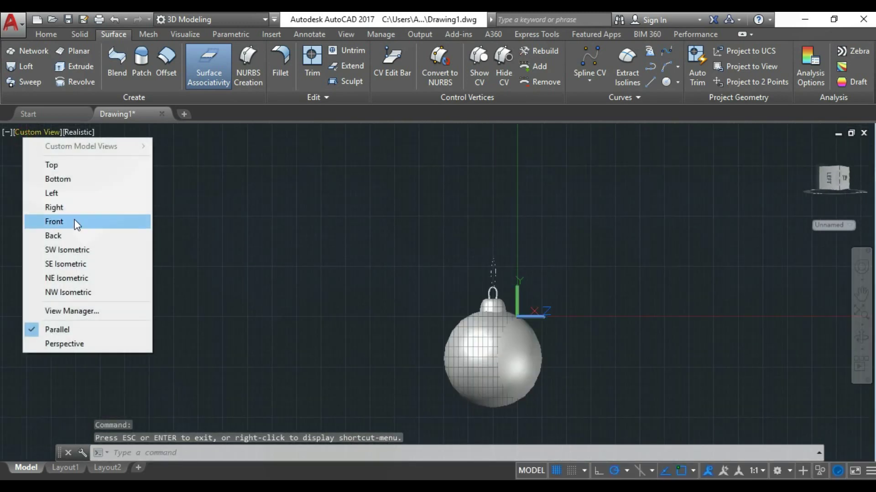
{"action": "left_click", "coordinate": [50, 223]}
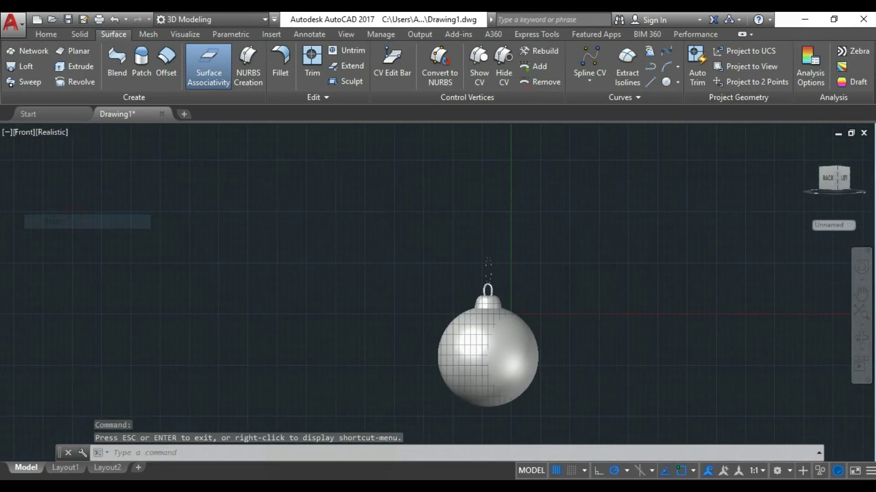
{"action": "left_click", "coordinate": [173, 34]}
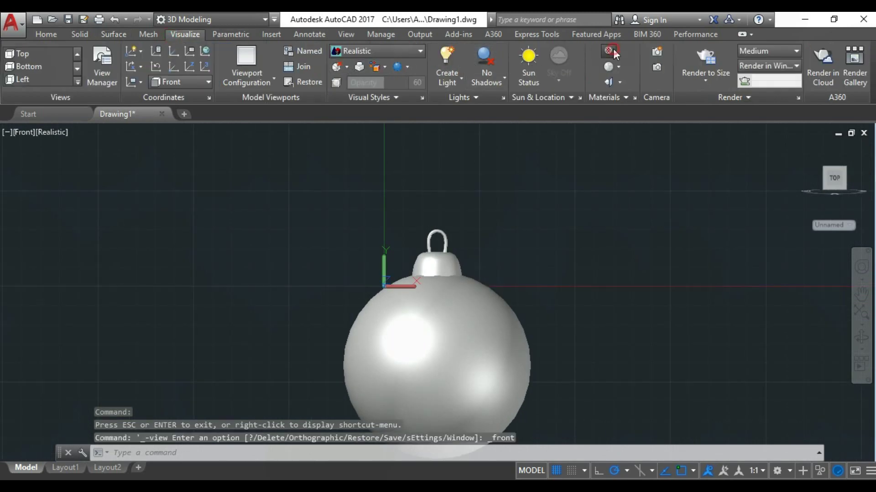
{"action": "left_click", "coordinate": [610, 50]}
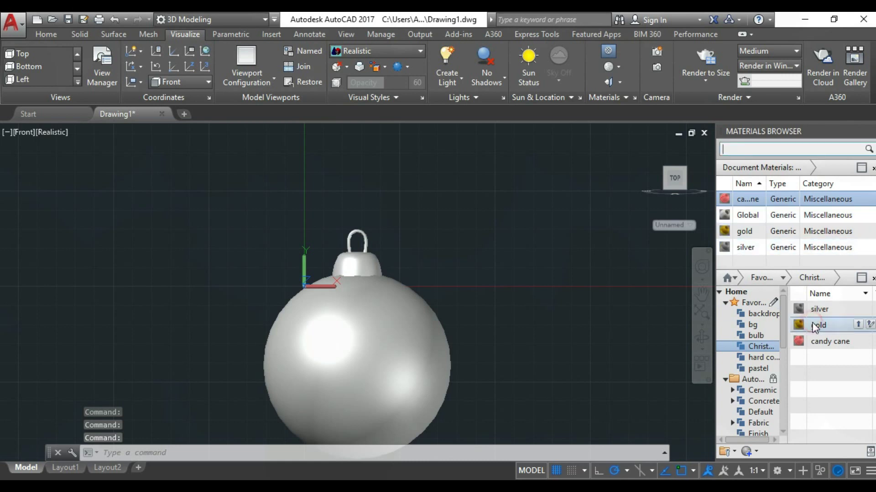
{"action": "left_click_drag", "start_coordinate": [824, 330], "coordinate": [398, 338]}
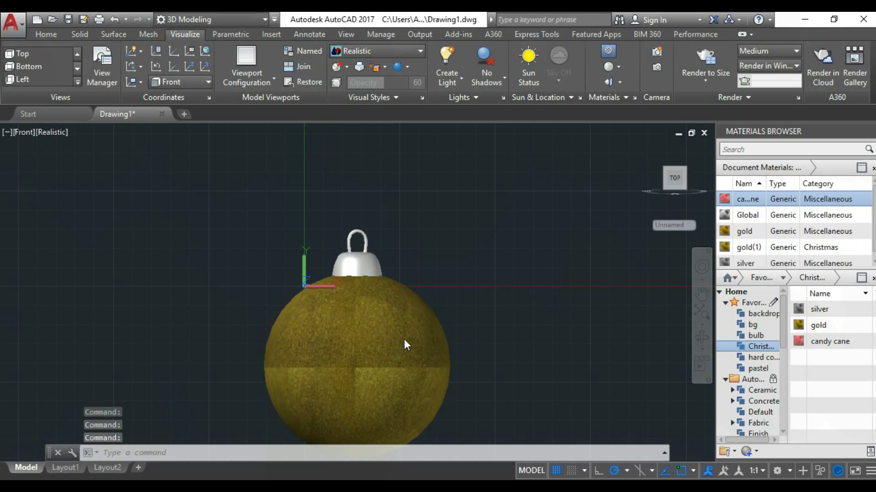
- Apply spherical texture mapping to the ball, then open gold(1) for editing
{"action": "left_click", "coordinate": [620, 82]}
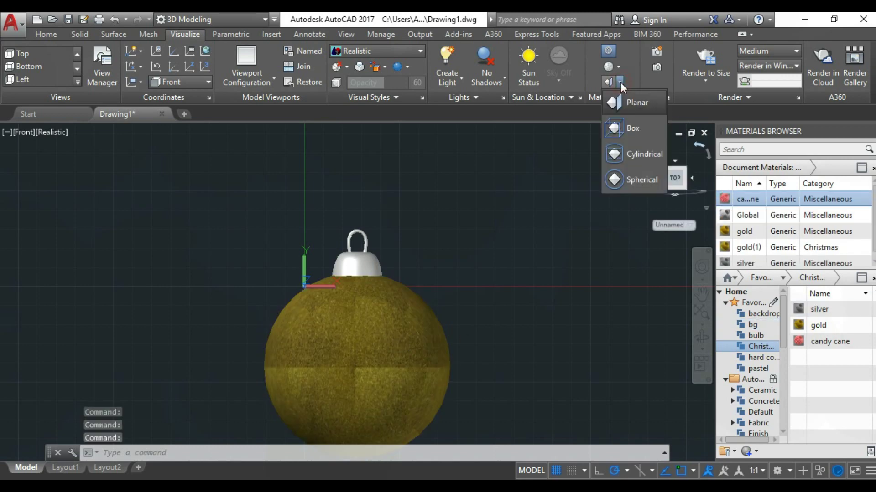
{"action": "left_click", "coordinate": [619, 179]}
{"action": "left_click", "coordinate": [340, 372]}
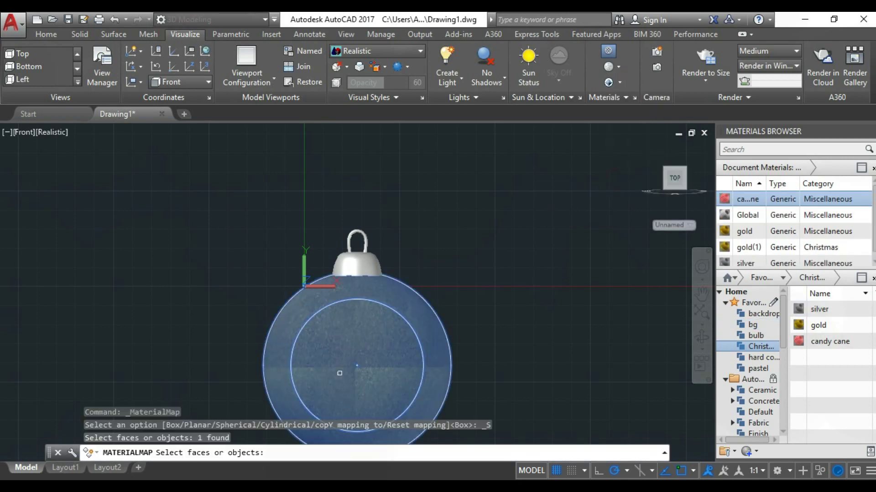
{"action": "key", "text": "Return"}
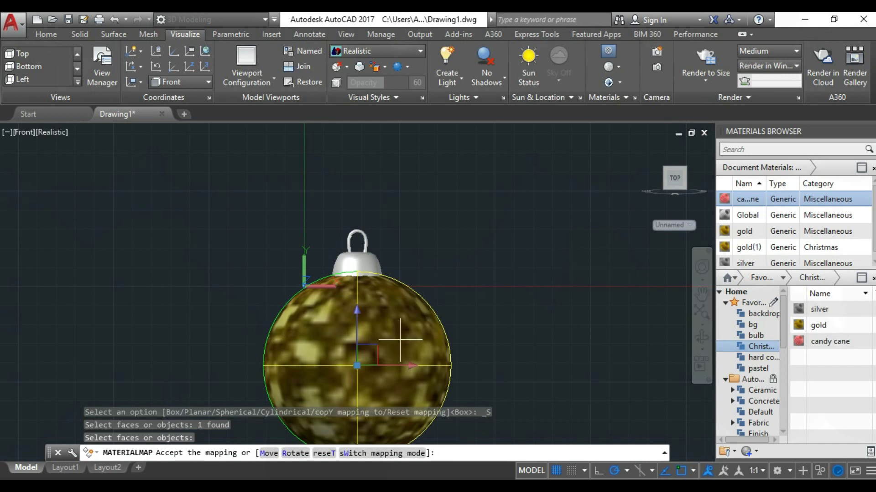
{"action": "key", "text": "Return"}
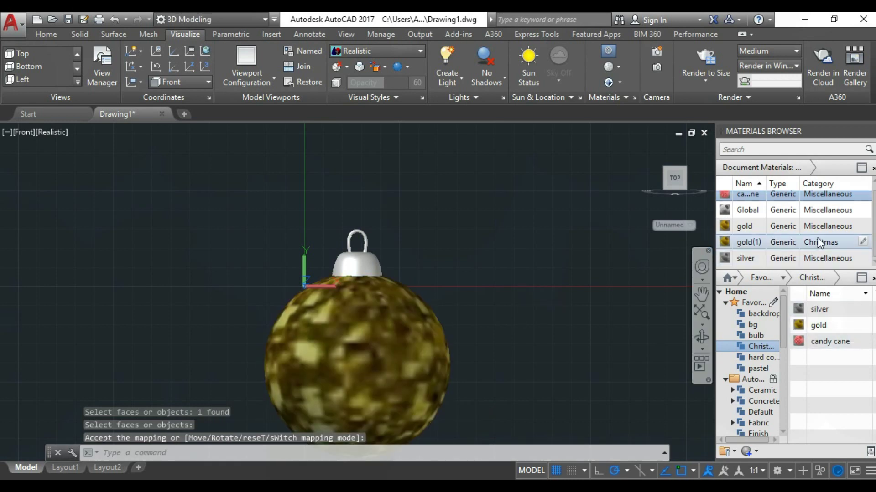
{"action": "left_click", "coordinate": [864, 243]}
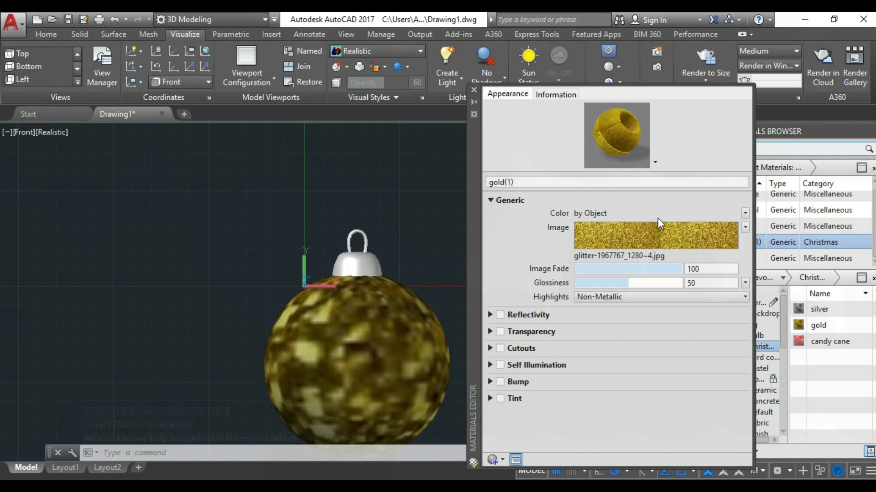
- Give the gold(1) glitter texture a 1.0 sample size and -0.2 Y offset
{"action": "left_click", "coordinate": [674, 241]}
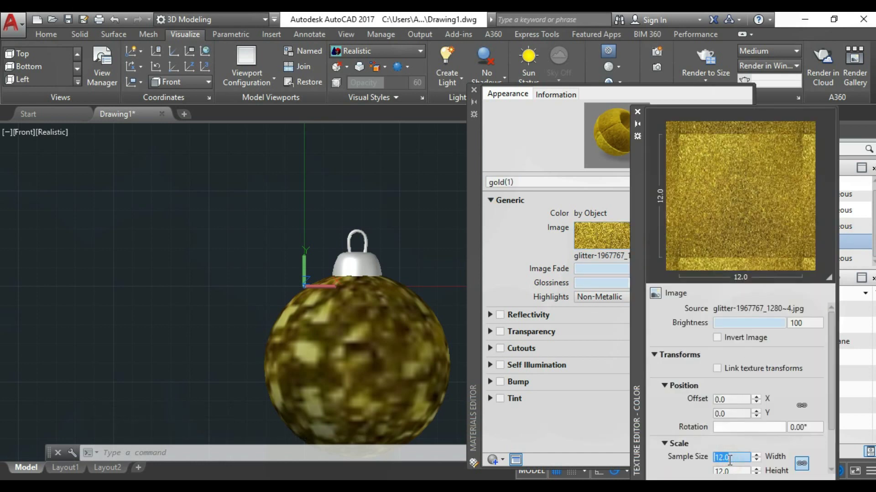
{"action": "key", "text": "Return"}
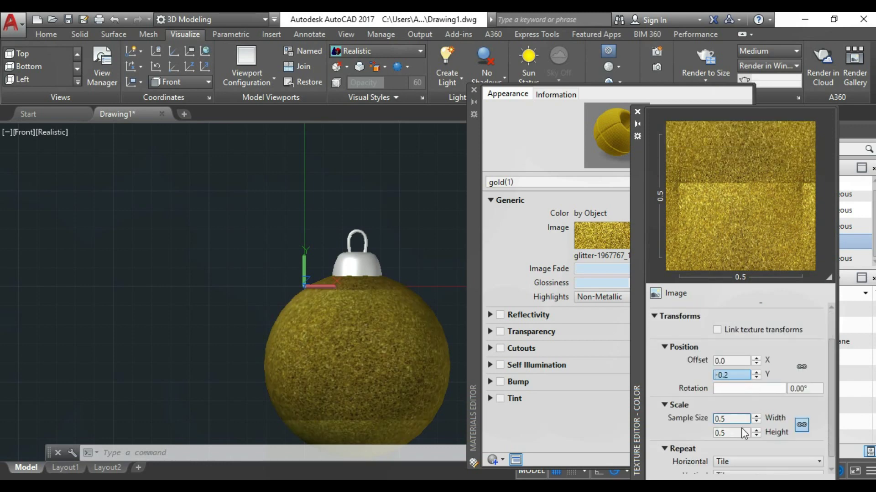
{"action": "double_click", "coordinate": [729, 420]}
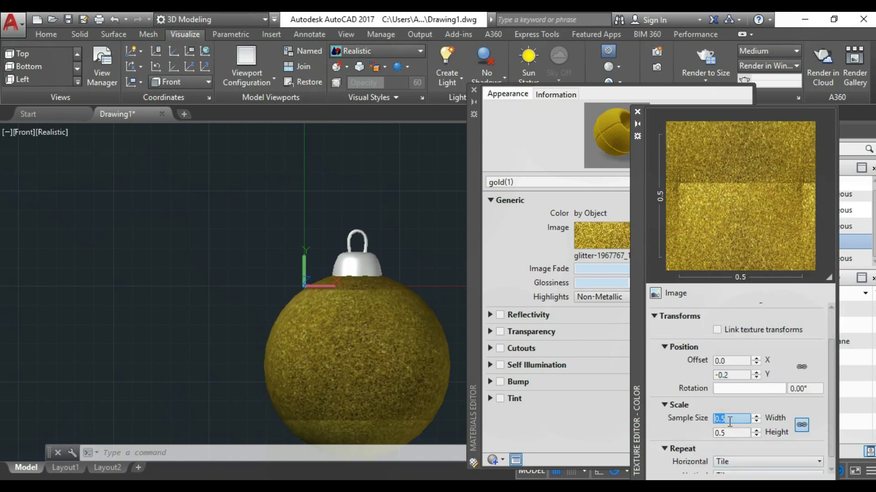
{"action": "type", "text": "1"}
{"action": "key", "text": "Return"}
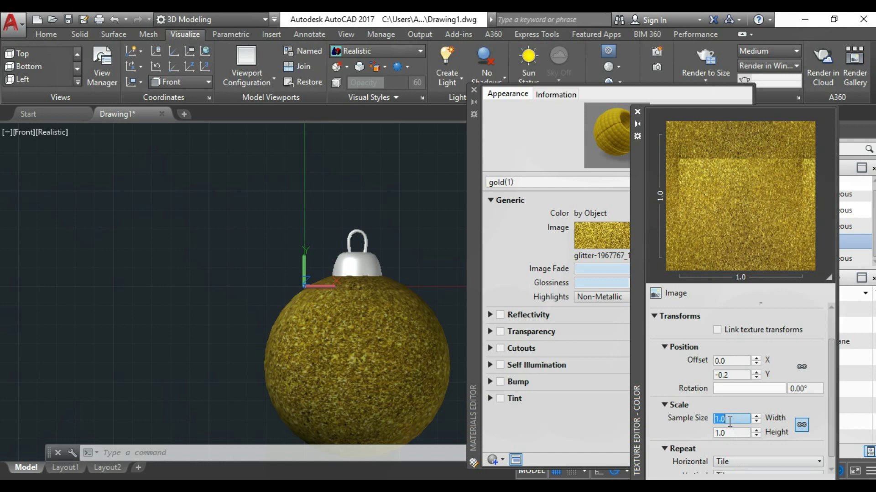
{"action": "scroll", "coordinate": [821, 444], "scroll_direction": "down", "scroll_amount": 1}
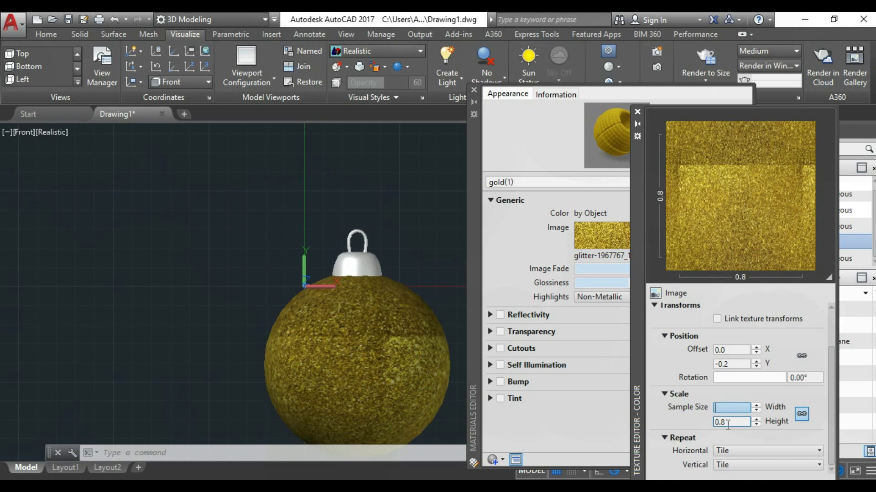
{"action": "type", "text": "1"}
{"action": "key", "text": "Return"}
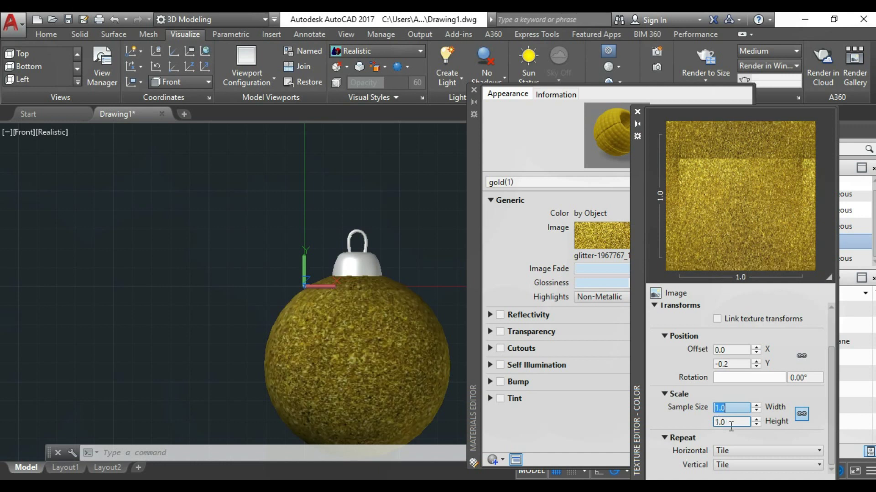
- Keep both texture repeat settings at Tile and close the texture and material editors
{"action": "left_click", "coordinate": [760, 452]}
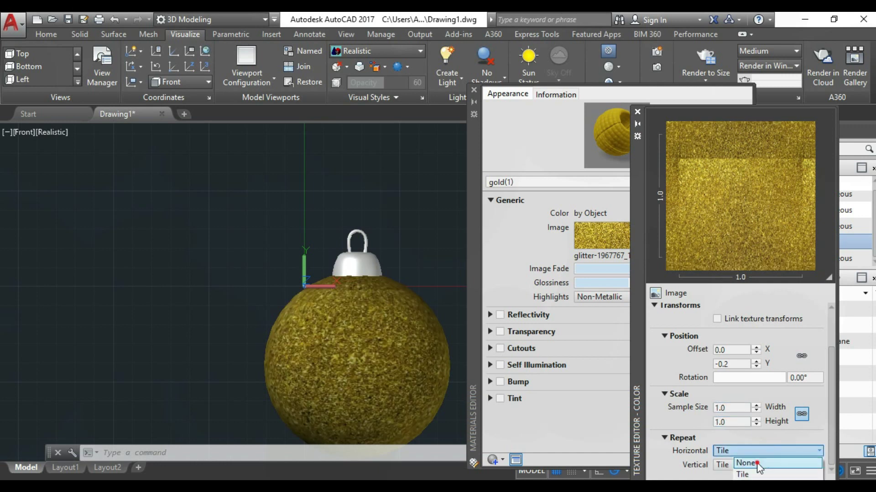
{"action": "left_click", "coordinate": [749, 462]}
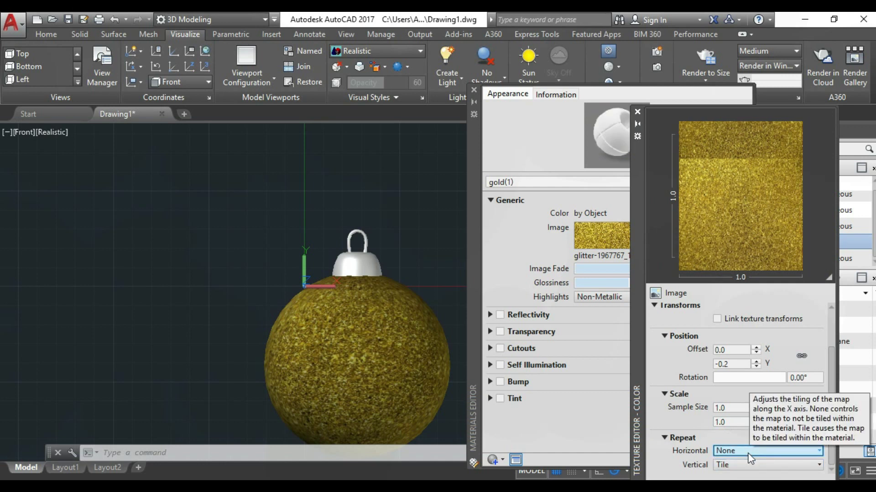
{"action": "left_click", "coordinate": [750, 465]}
{"action": "left_click", "coordinate": [750, 477]}
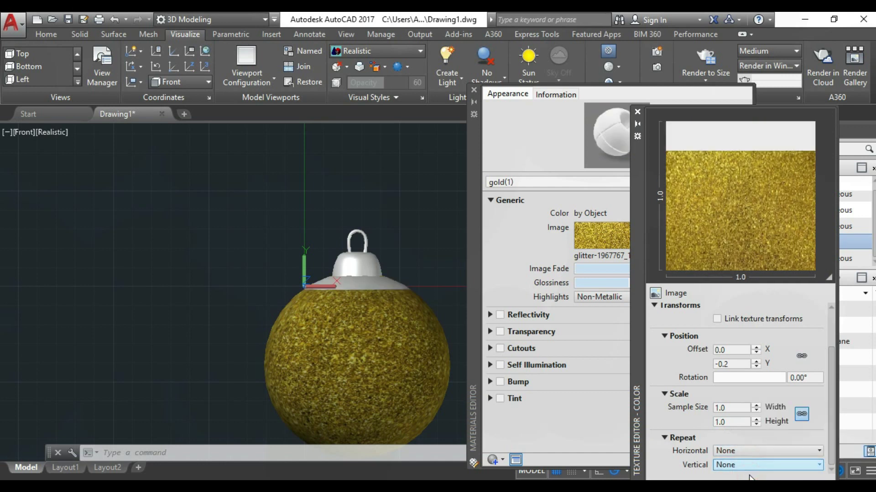
{"action": "left_click", "coordinate": [752, 451]}
{"action": "left_click", "coordinate": [747, 470]}
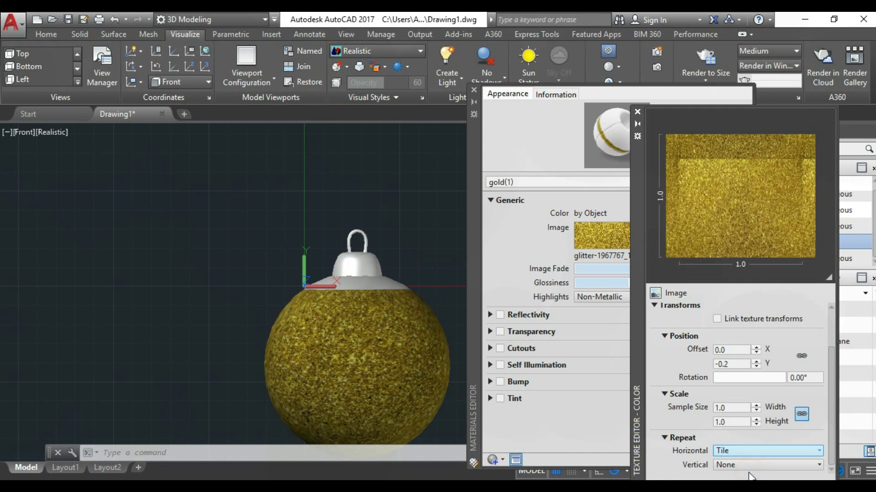
{"action": "left_click", "coordinate": [744, 465]}
{"action": "left_click", "coordinate": [746, 474]}
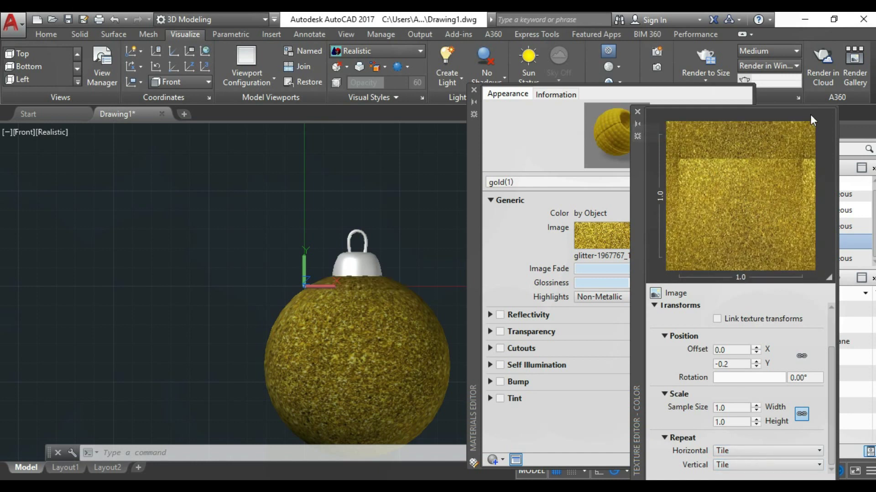
{"action": "left_click", "coordinate": [637, 112]}
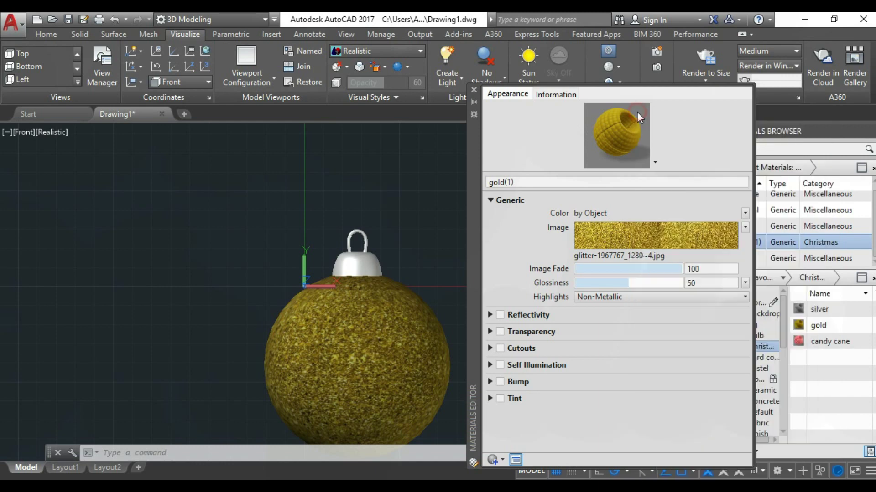
{"action": "left_click", "coordinate": [474, 93]}
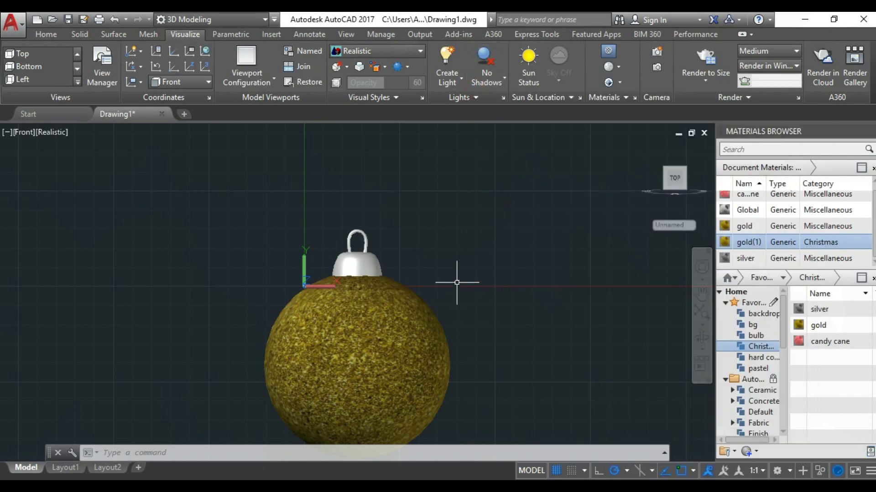
- Orbit and zoom to view the glitter-gold bauble and cap from slightly above
{"action": "scroll", "coordinate": [456, 284], "scroll_direction": "down", "scroll_amount": 3}
{"action": "left_click", "coordinate": [701, 338]}
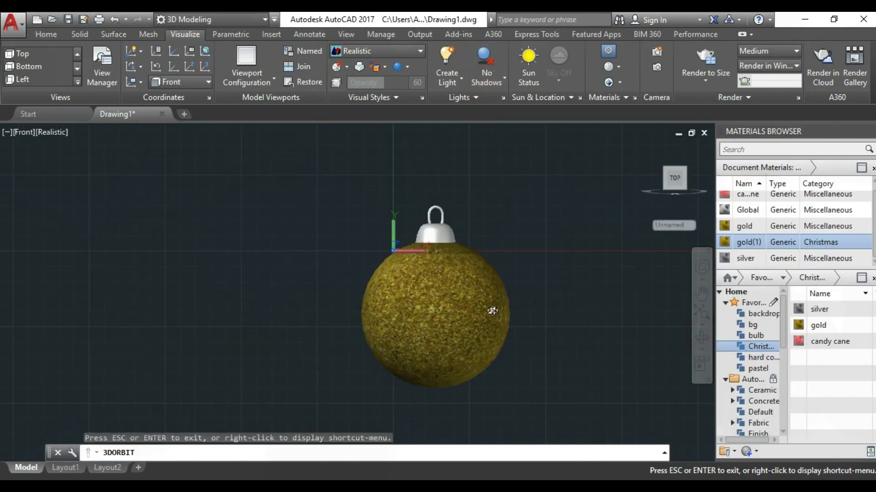
{"action": "mouse_move", "coordinate": [493, 309]}
{"action": "left_mouse_down"}
{"action": "mouse_move", "coordinate": [328, 197]}
{"action": "mouse_move", "coordinate": [346, 255]}
{"action": "left_mouse_up"}
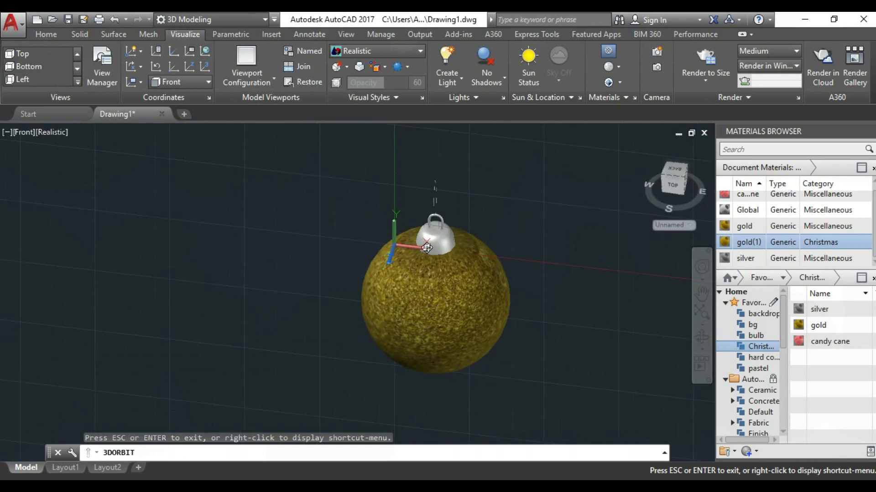
{"action": "scroll", "coordinate": [433, 273], "scroll_direction": "up", "scroll_amount": 2}
{"action": "key", "text": "Escape"}
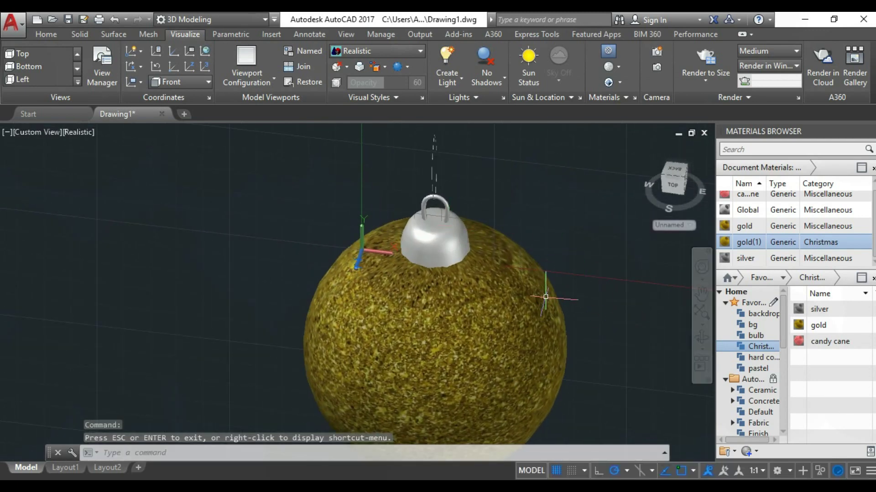
{"action": "scroll", "coordinate": [554, 294], "scroll_direction": "down", "scroll_amount": 2}
{"action": "scroll", "coordinate": [592, 314], "scroll_direction": "down", "scroll_amount": 1}
{"action": "scroll", "coordinate": [603, 297], "scroll_direction": "up", "scroll_amount": 3}
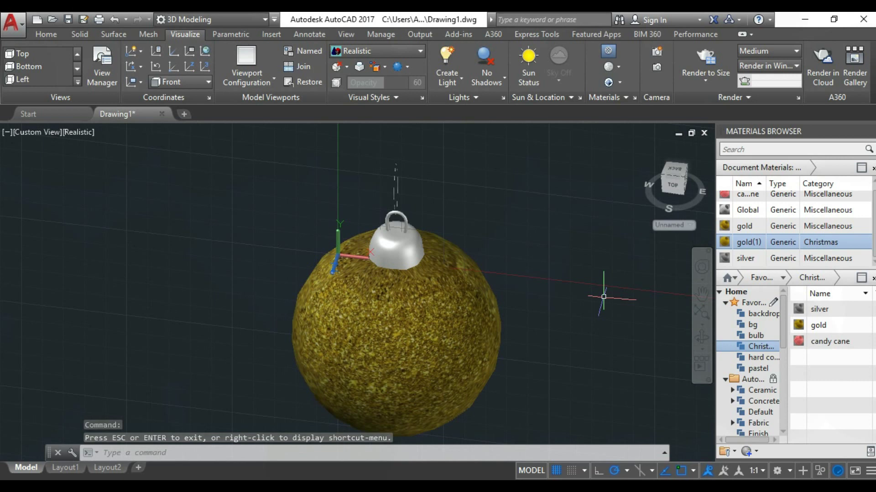
{"action": "mouse_move", "coordinate": [818, 325]}
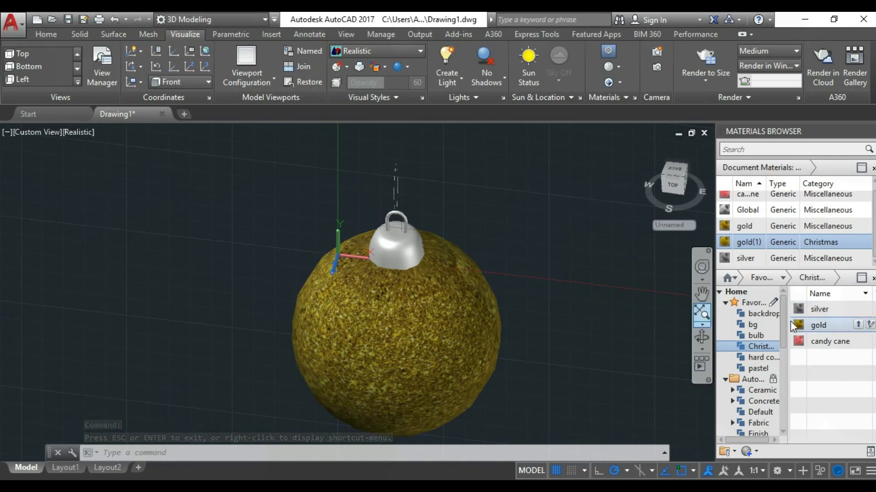
{"action": "scroll", "coordinate": [784, 325], "scroll_direction": "down", "scroll_amount": 1}
{"action": "scroll", "coordinate": [784, 324], "scroll_direction": "down", "scroll_amount": 2}
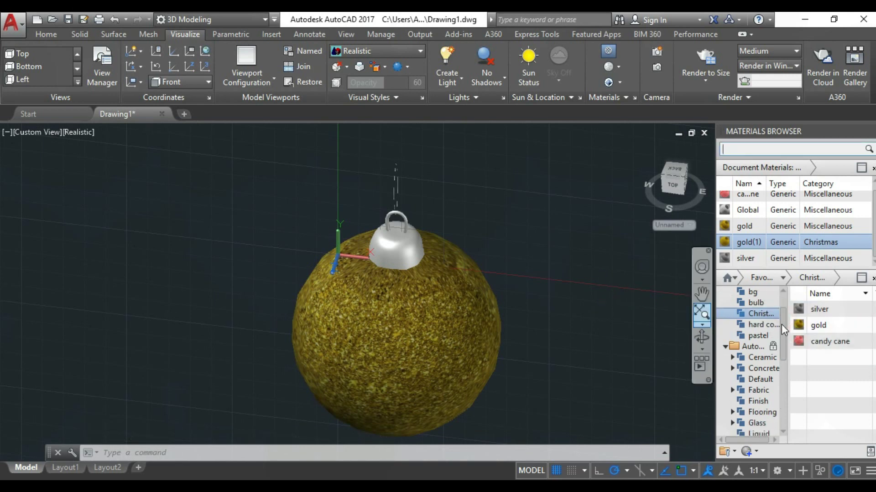
{"action": "scroll", "coordinate": [782, 324], "scroll_direction": "down", "scroll_amount": 1}
{"action": "scroll", "coordinate": [782, 335], "scroll_direction": "up", "scroll_amount": 3}
{"action": "scroll", "coordinate": [764, 209], "scroll_direction": "up", "scroll_amount": 1}
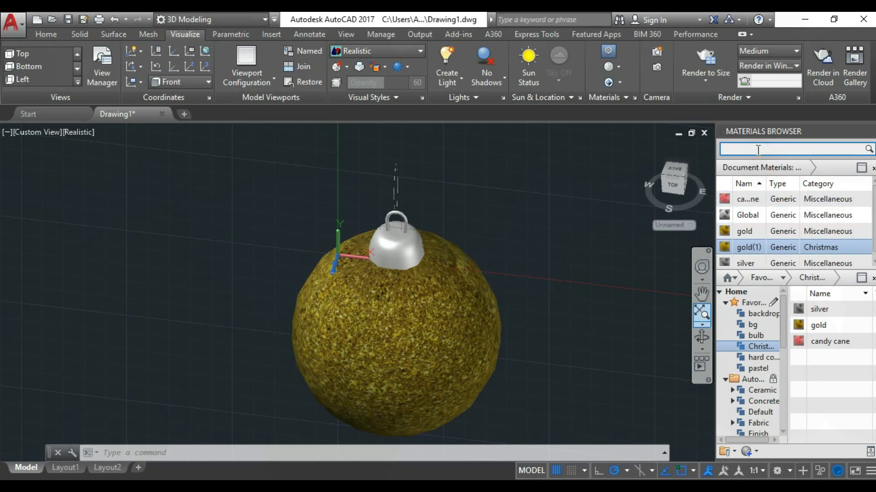
{"action": "type", "text": "gold"}
- Apply the Satin - Gold metallic paint material from the Autodesk Library to the cap
{"action": "key", "text": "Return"}
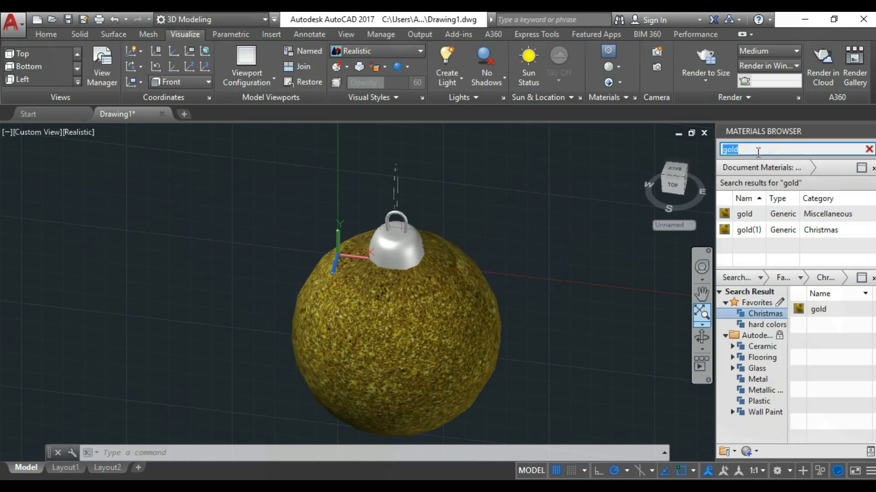
{"action": "left_click", "coordinate": [739, 233]}
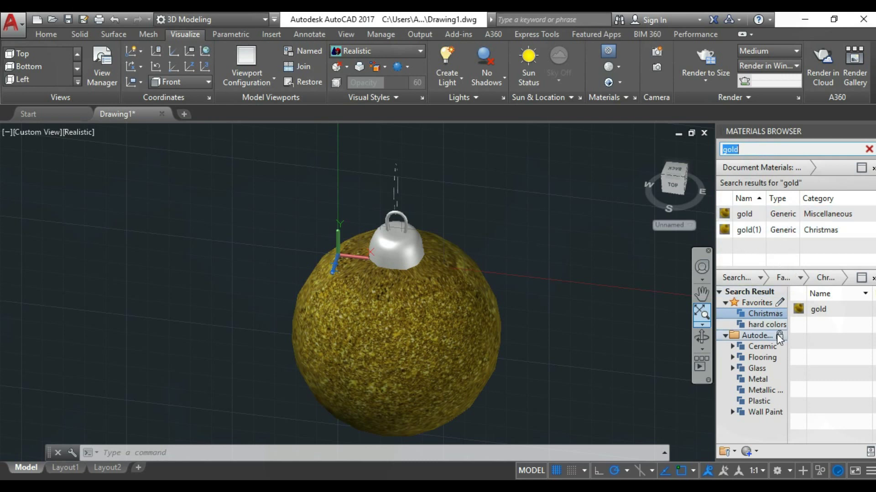
{"action": "left_click", "coordinate": [765, 380]}
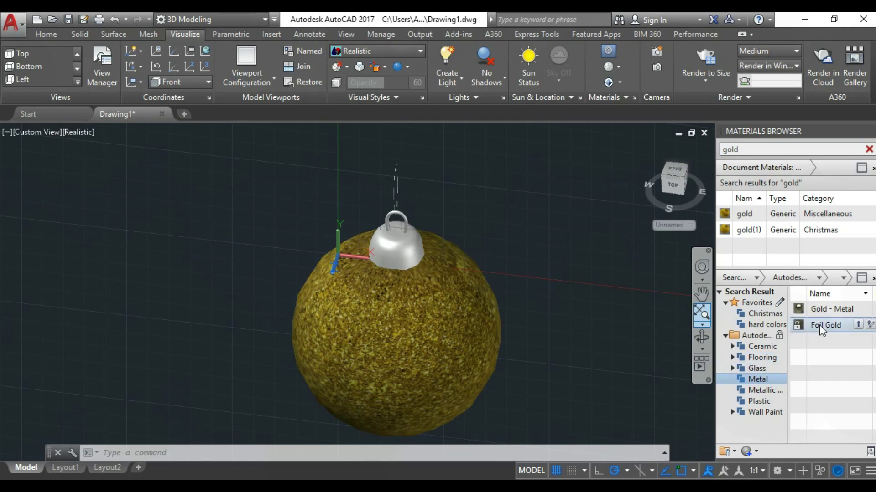
{"action": "scroll", "coordinate": [524, 265], "scroll_direction": "up", "scroll_amount": 3}
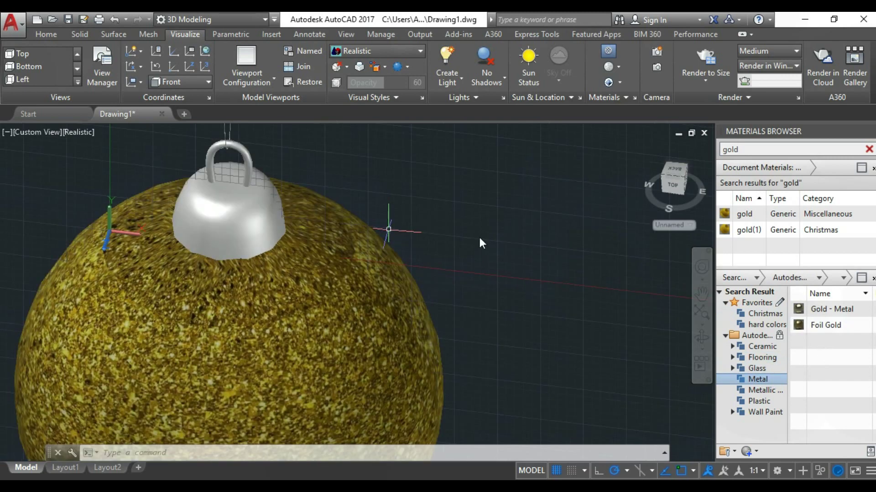
{"action": "left_click", "coordinate": [763, 378]}
{"action": "left_click", "coordinate": [761, 390]}
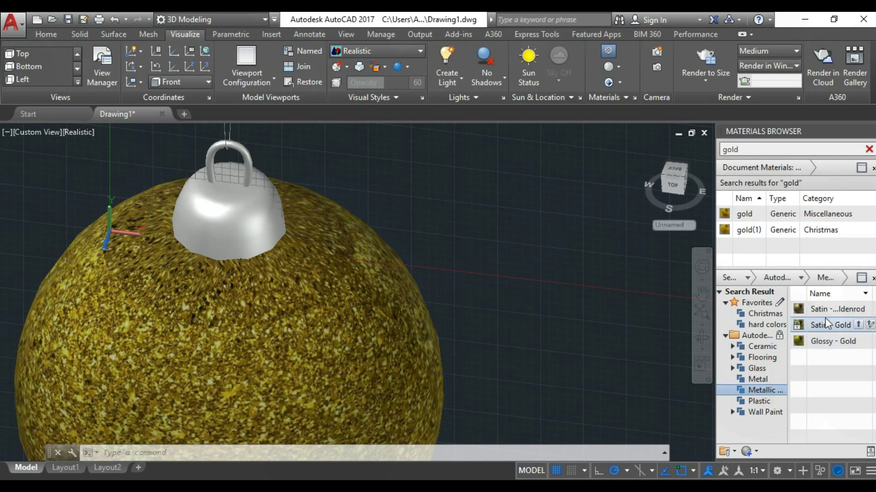
{"action": "left_click_drag", "start_coordinate": [812, 327], "coordinate": [239, 212]}
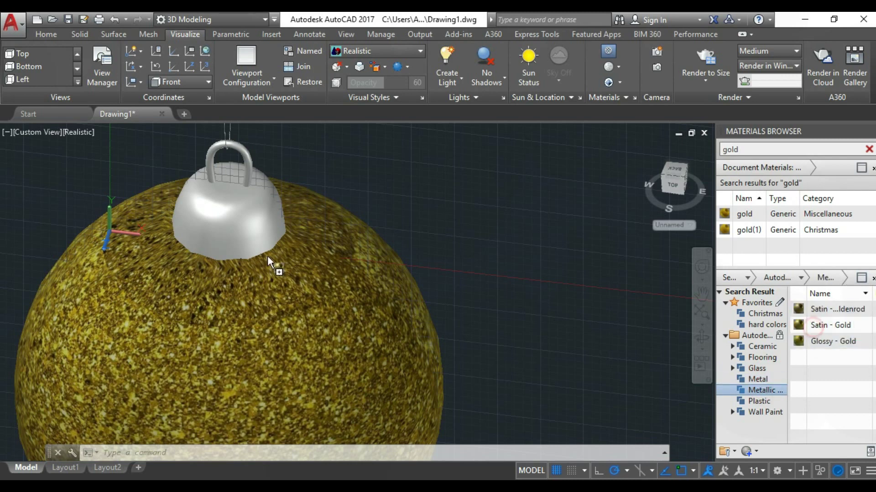
- Zoom in and apply Glossy - Gold to the hanging loop
{"action": "scroll", "coordinate": [417, 284], "scroll_direction": "down", "scroll_amount": 3}
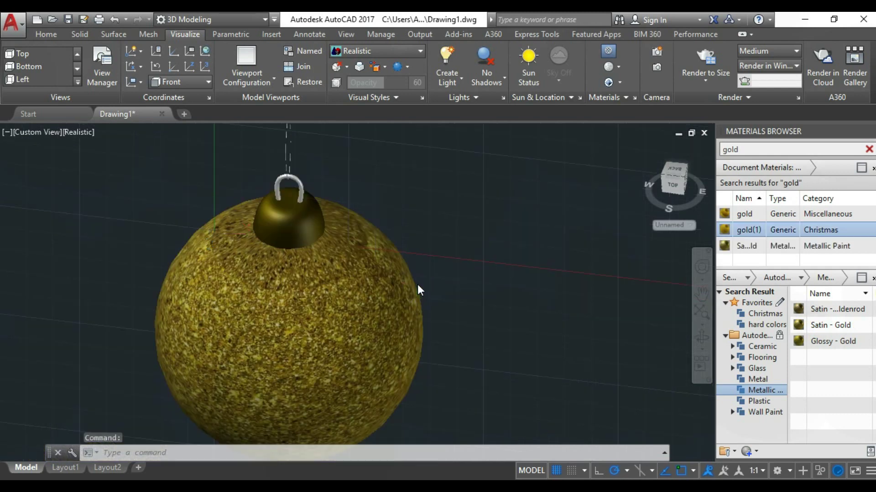
{"action": "scroll", "coordinate": [476, 275], "scroll_direction": "down", "scroll_amount": 2}
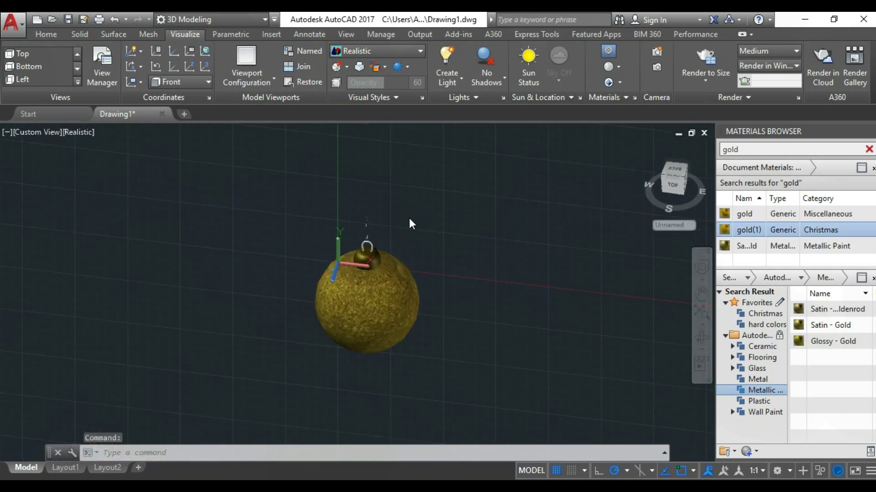
{"action": "scroll", "coordinate": [410, 220], "scroll_direction": "up", "scroll_amount": 3}
{"action": "left_click", "coordinate": [597, 329]}
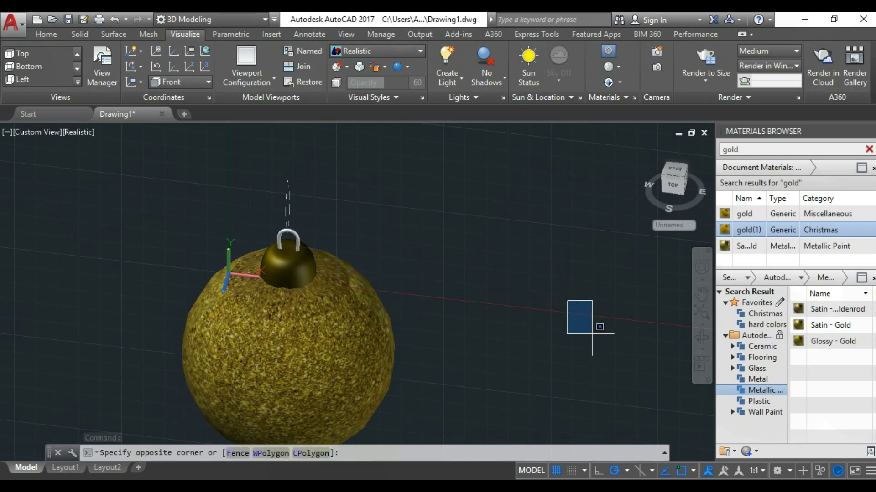
{"action": "scroll", "coordinate": [541, 264], "scroll_direction": "down", "scroll_amount": 3}
{"action": "scroll", "coordinate": [363, 255], "scroll_direction": "up", "scroll_amount": 5}
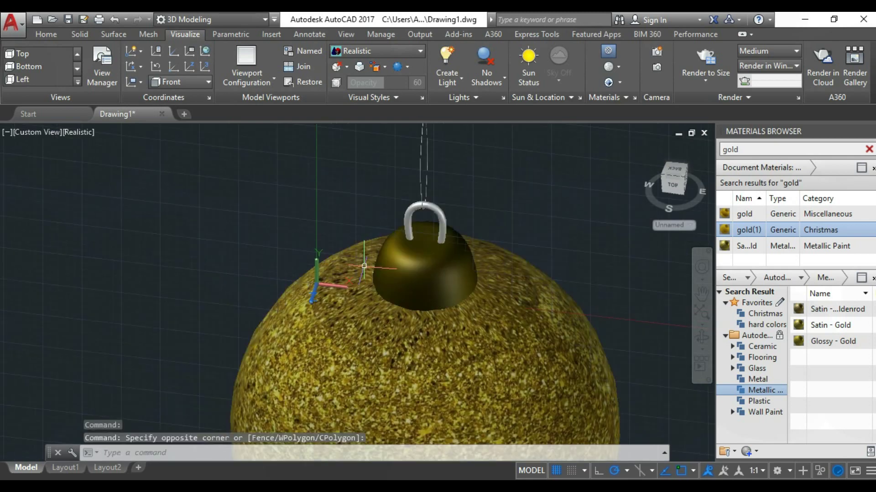
{"action": "scroll", "coordinate": [471, 182], "scroll_direction": "up", "scroll_amount": 2}
{"action": "scroll", "coordinate": [470, 172], "scroll_direction": "up", "scroll_amount": 2}
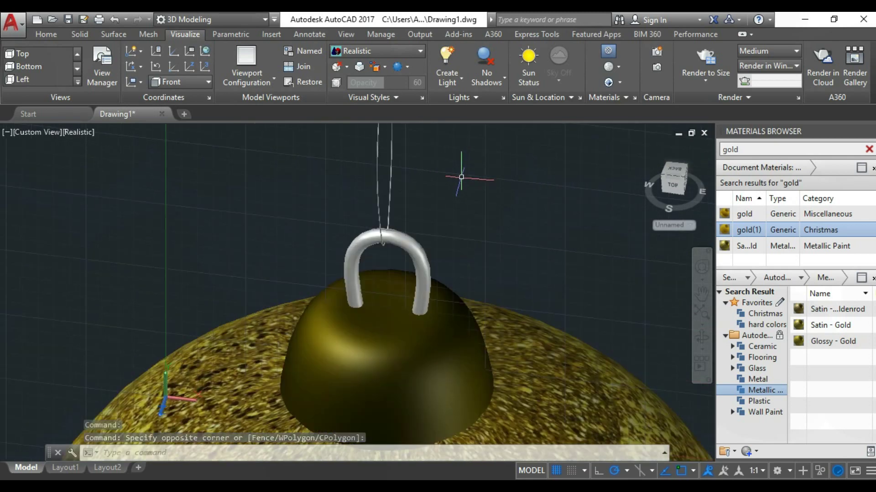
{"action": "scroll", "coordinate": [508, 206], "scroll_direction": "up", "scroll_amount": 2}
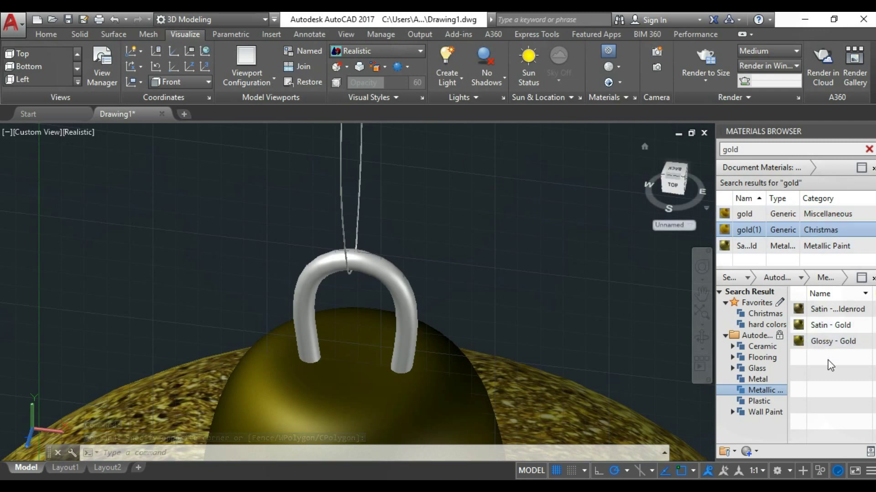
{"action": "left_click_drag", "start_coordinate": [389, 286], "coordinate": [390, 287]}
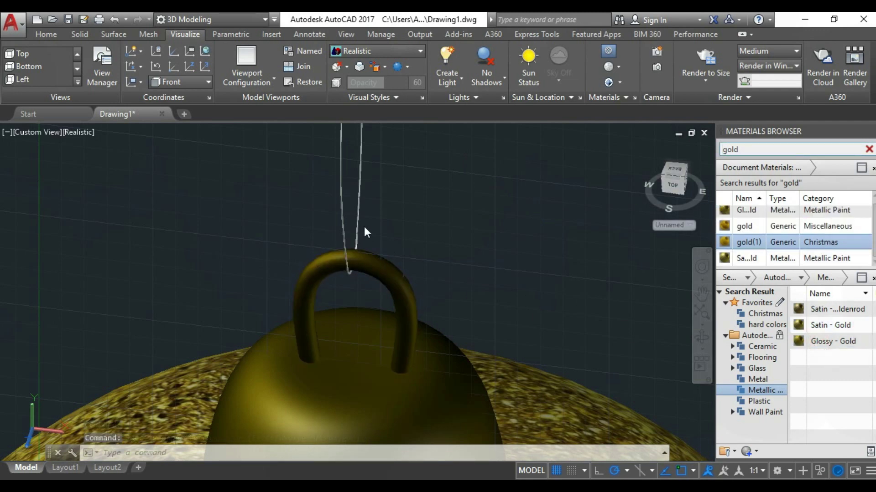
- Apply the gold(1) document material to the hanging string
{"action": "left_click", "coordinate": [421, 215]}
{"action": "scroll", "coordinate": [433, 237], "scroll_direction": "down", "scroll_amount": 3}
{"action": "scroll", "coordinate": [436, 246], "scroll_direction": "down", "scroll_amount": 1}
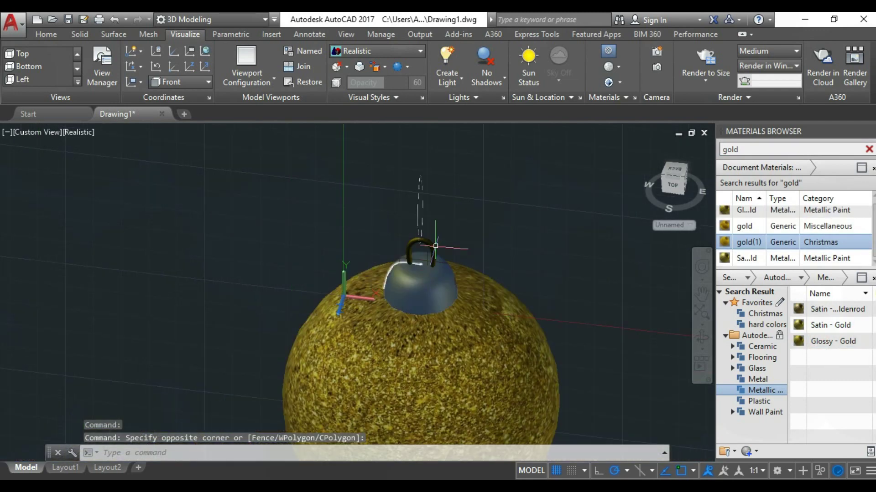
{"action": "scroll", "coordinate": [435, 246], "scroll_direction": "up", "scroll_amount": 3}
{"action": "scroll", "coordinate": [452, 292], "scroll_direction": "up", "scroll_amount": 3}
{"action": "scroll", "coordinate": [456, 320], "scroll_direction": "up", "scroll_amount": 2}
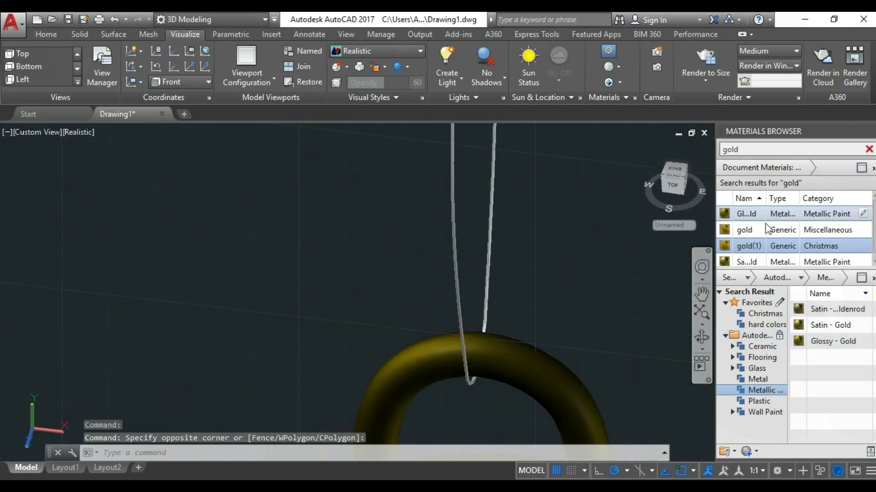
{"action": "scroll", "coordinate": [753, 237], "scroll_direction": "down", "scroll_amount": 1}
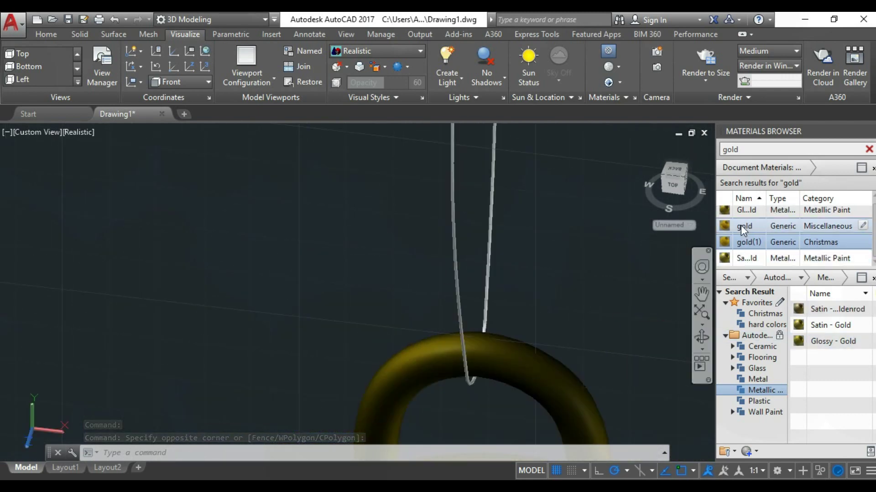
{"action": "left_click_drag", "start_coordinate": [740, 225], "coordinate": [497, 251]}
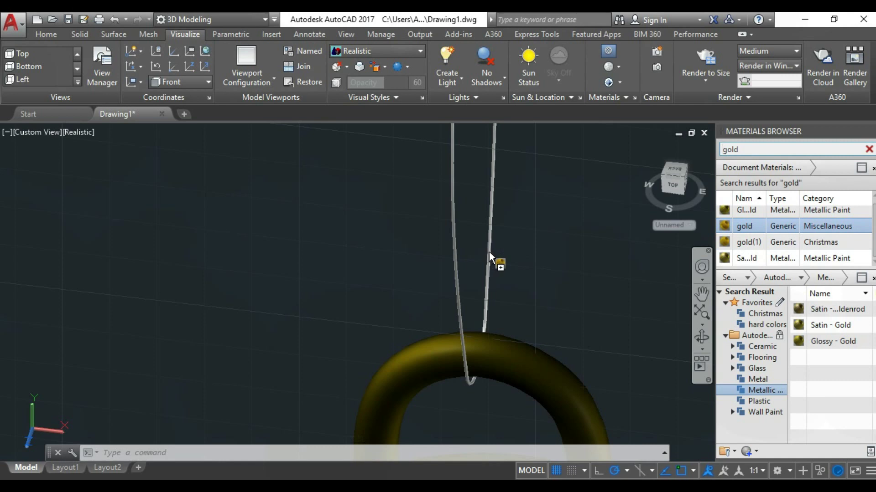
{"action": "scroll", "coordinate": [735, 217], "scroll_direction": "up", "scroll_amount": 1}
{"action": "left_click_drag", "start_coordinate": [748, 245], "coordinate": [491, 239]}
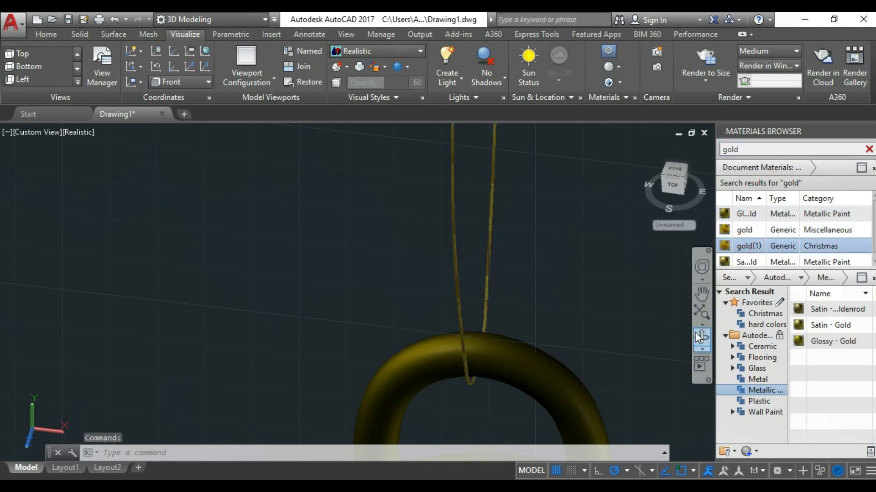
- Orbit to inspect the gold cap, string and glittered ball from another side
{"action": "mouse_move", "coordinate": [385, 289]}
{"action": "middle_mouse_down", "text": "shift"}
{"action": "mouse_move", "coordinate": [373, 295]}
{"action": "mouse_move", "coordinate": [371, 229]}
{"action": "mouse_move", "coordinate": [387, 207]}
{"action": "middle_mouse_up", "text": "shift"}
{"action": "scroll", "coordinate": [387, 208], "scroll_direction": "down", "scroll_amount": 3}
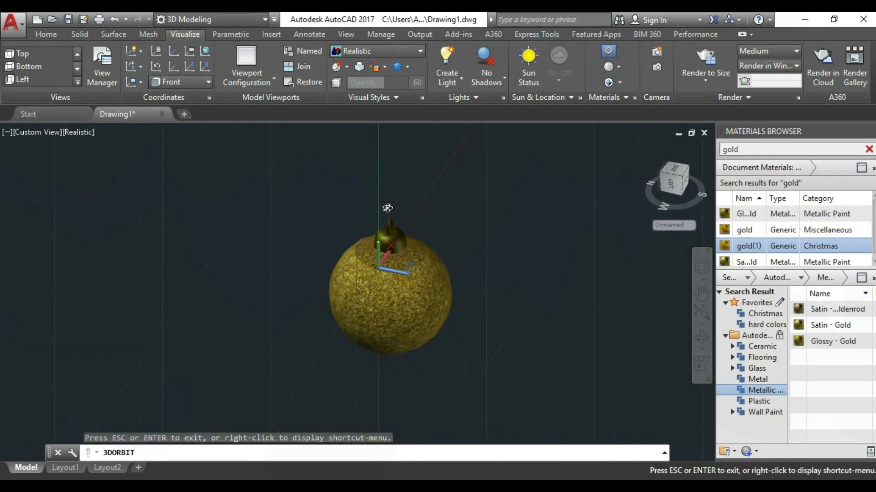
{"action": "middle_click_drag", "start_coordinate": [459, 275], "coordinate": [274, 275], "text": "shift"}
{"action": "scroll", "coordinate": [328, 228], "scroll_direction": "up", "scroll_amount": 2}
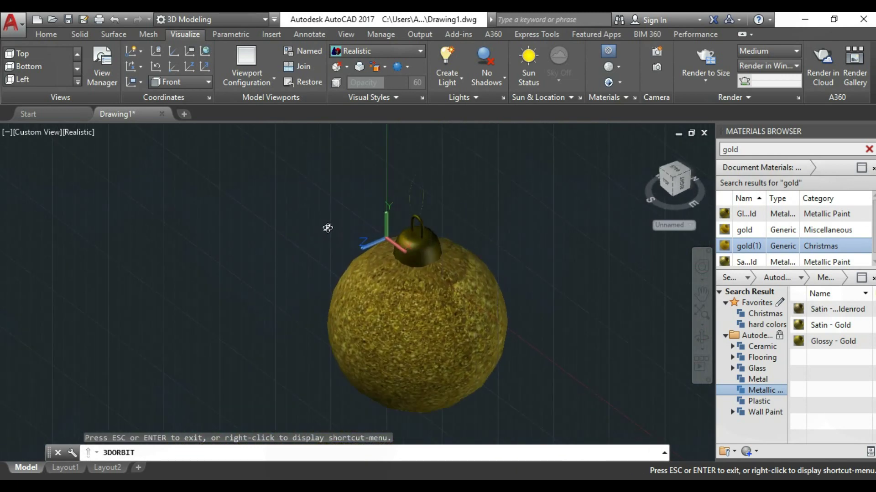
- End the previous orbit and close the Materials Browser panel
{"action": "key", "text": "Escape"}
{"action": "left_click", "coordinate": [871, 132]}
{"action": "scroll", "coordinate": [436, 293], "scroll_direction": "up", "scroll_amount": 3}
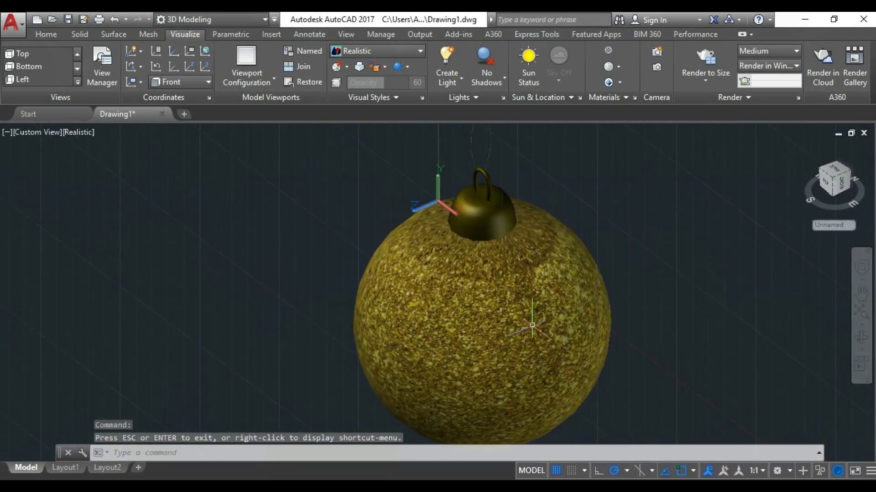
{"action": "scroll", "coordinate": [436, 293], "scroll_direction": "up", "scroll_amount": 2}
{"action": "scroll", "coordinate": [414, 276], "scroll_direction": "down", "scroll_amount": 4}
{"action": "scroll", "coordinate": [413, 272], "scroll_direction": "down", "scroll_amount": 2}
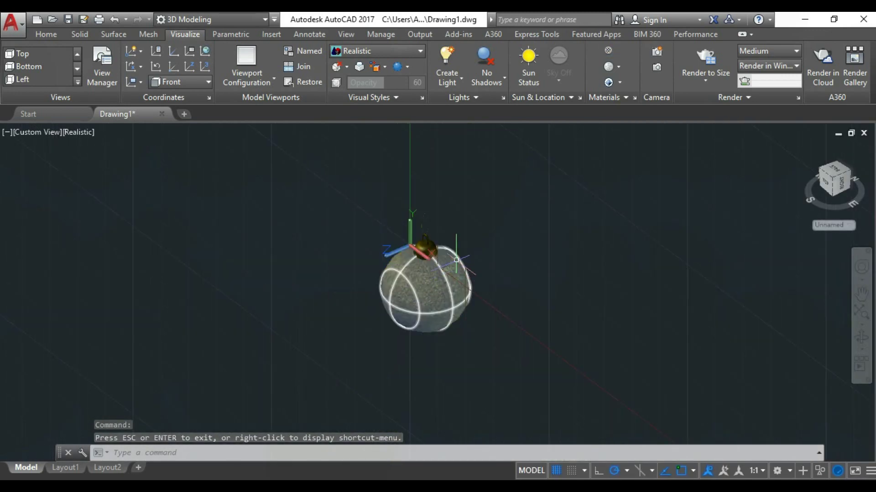
- Switch the ornament to the Front preset view
{"action": "left_click", "coordinate": [45, 133]}
{"action": "left_click", "coordinate": [100, 223]}
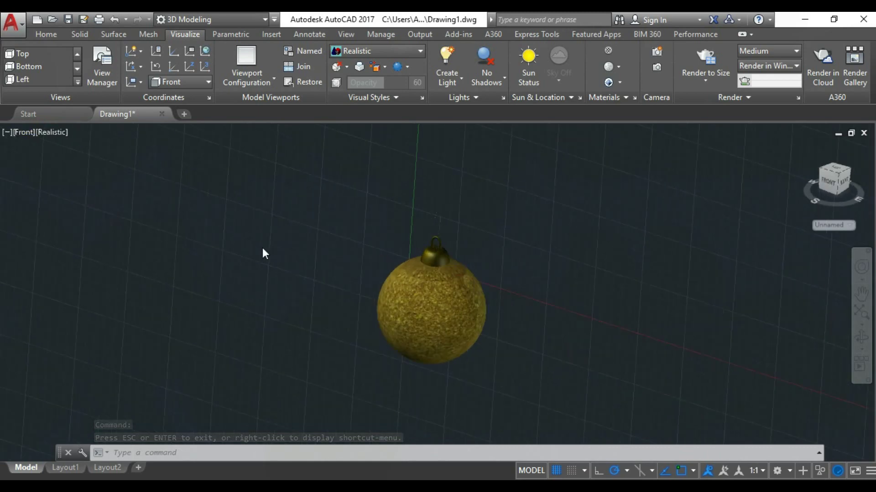
{"action": "scroll", "coordinate": [98, 214], "scroll_direction": "up", "scroll_amount": 2}
{"action": "scroll", "coordinate": [446, 211], "scroll_direction": "down", "scroll_amount": 1}
{"action": "scroll", "coordinate": [446, 211], "scroll_direction": "up", "scroll_amount": 2}
- Free-orbit the ornament to view it from below, then back to an angled view
{"action": "left_click", "coordinate": [861, 339]}
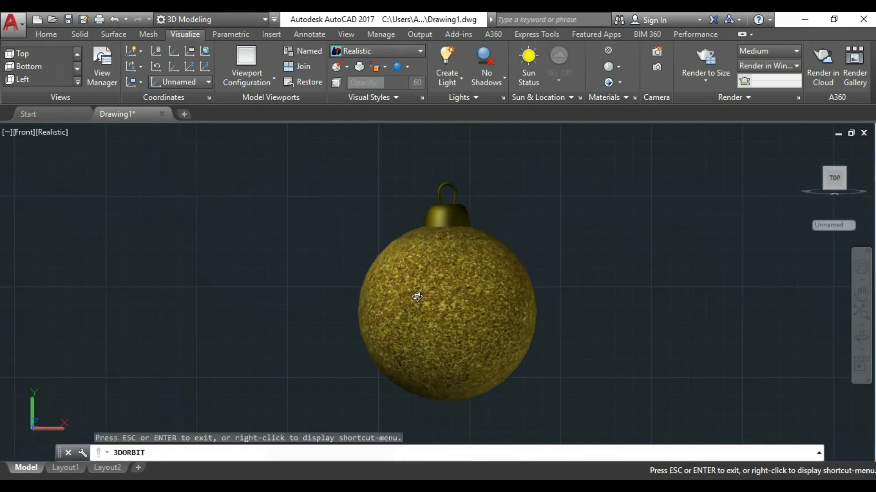
{"action": "scroll", "coordinate": [418, 297], "scroll_direction": "up", "scroll_amount": 2}
{"action": "scroll", "coordinate": [463, 242], "scroll_direction": "down", "scroll_amount": 2}
{"action": "scroll", "coordinate": [444, 164], "scroll_direction": "up", "scroll_amount": 2}
{"action": "scroll", "coordinate": [444, 164], "scroll_direction": "up", "scroll_amount": 1}
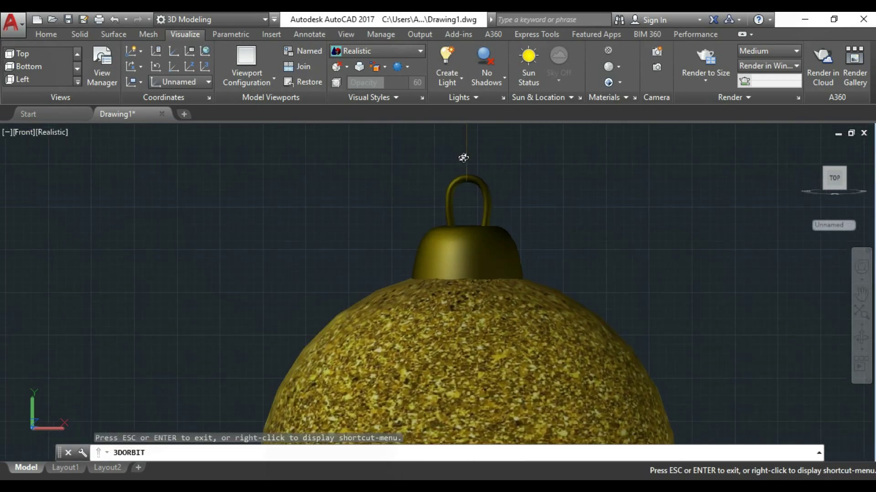
{"action": "scroll", "coordinate": [462, 156], "scroll_direction": "down", "scroll_amount": 2}
{"action": "scroll", "coordinate": [463, 202], "scroll_direction": "down", "scroll_amount": 1}
{"action": "mouse_move", "coordinate": [463, 201]}
{"action": "left_mouse_down"}
{"action": "mouse_move", "coordinate": [491, 208]}
{"action": "mouse_move", "coordinate": [371, 192]}
{"action": "mouse_move", "coordinate": [543, 322]}
{"action": "mouse_move", "coordinate": [488, 228]}
{"action": "mouse_move", "coordinate": [446, 254]}
{"action": "mouse_move", "coordinate": [413, 306]}
{"action": "left_mouse_up"}
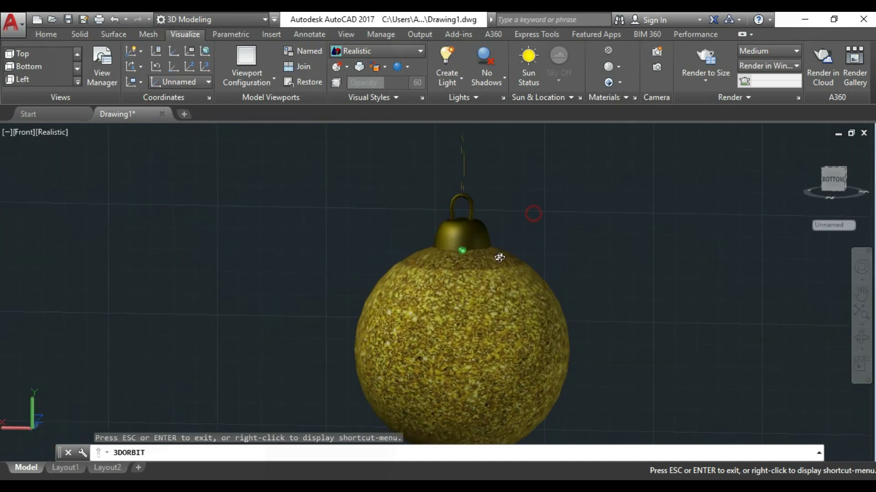
{"action": "mouse_move", "coordinate": [532, 215]}
{"action": "left_mouse_down"}
{"action": "mouse_move", "coordinate": [447, 289]}
{"action": "mouse_move", "coordinate": [461, 194]}
{"action": "mouse_move", "coordinate": [570, 279]}
{"action": "mouse_move", "coordinate": [466, 247]}
{"action": "left_mouse_up"}
- Orbit sideways around the ornament to a final angle and exit orbit
{"action": "scroll", "coordinate": [460, 194], "scroll_direction": "up", "scroll_amount": 2}
{"action": "scroll", "coordinate": [460, 194], "scroll_direction": "down", "scroll_amount": 2}
{"action": "scroll", "coordinate": [460, 196], "scroll_direction": "down", "scroll_amount": 1}
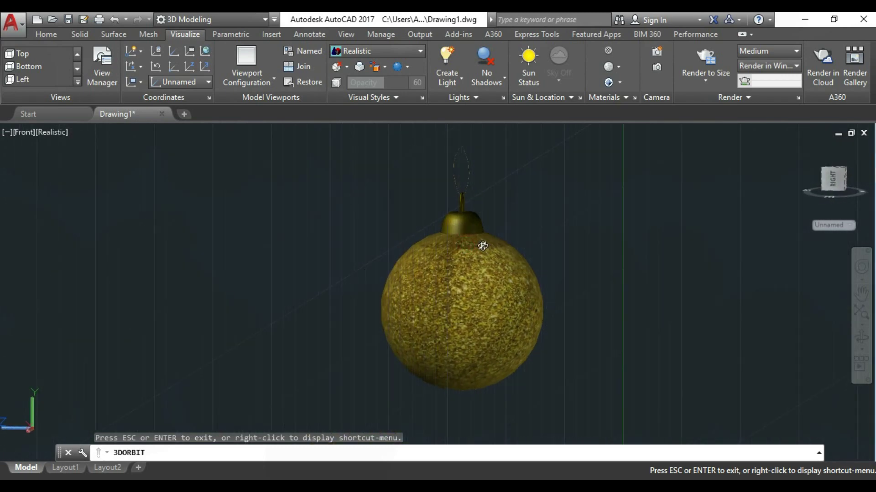
{"action": "scroll", "coordinate": [482, 244], "scroll_direction": "up", "scroll_amount": 2}
{"action": "mouse_move", "coordinate": [352, 280]}
{"action": "left_mouse_down"}
{"action": "mouse_move", "coordinate": [621, 291]}
{"action": "mouse_move", "coordinate": [488, 295]}
{"action": "mouse_move", "coordinate": [528, 289]}
{"action": "mouse_move", "coordinate": [522, 282]}
{"action": "left_mouse_up"}
{"action": "scroll", "coordinate": [487, 295], "scroll_direction": "down", "scroll_amount": 2}
{"action": "key", "text": "Escape"}
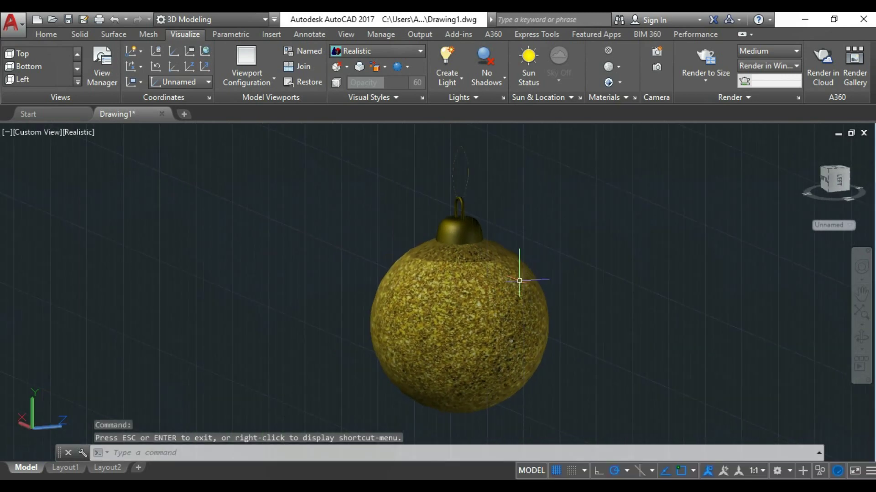